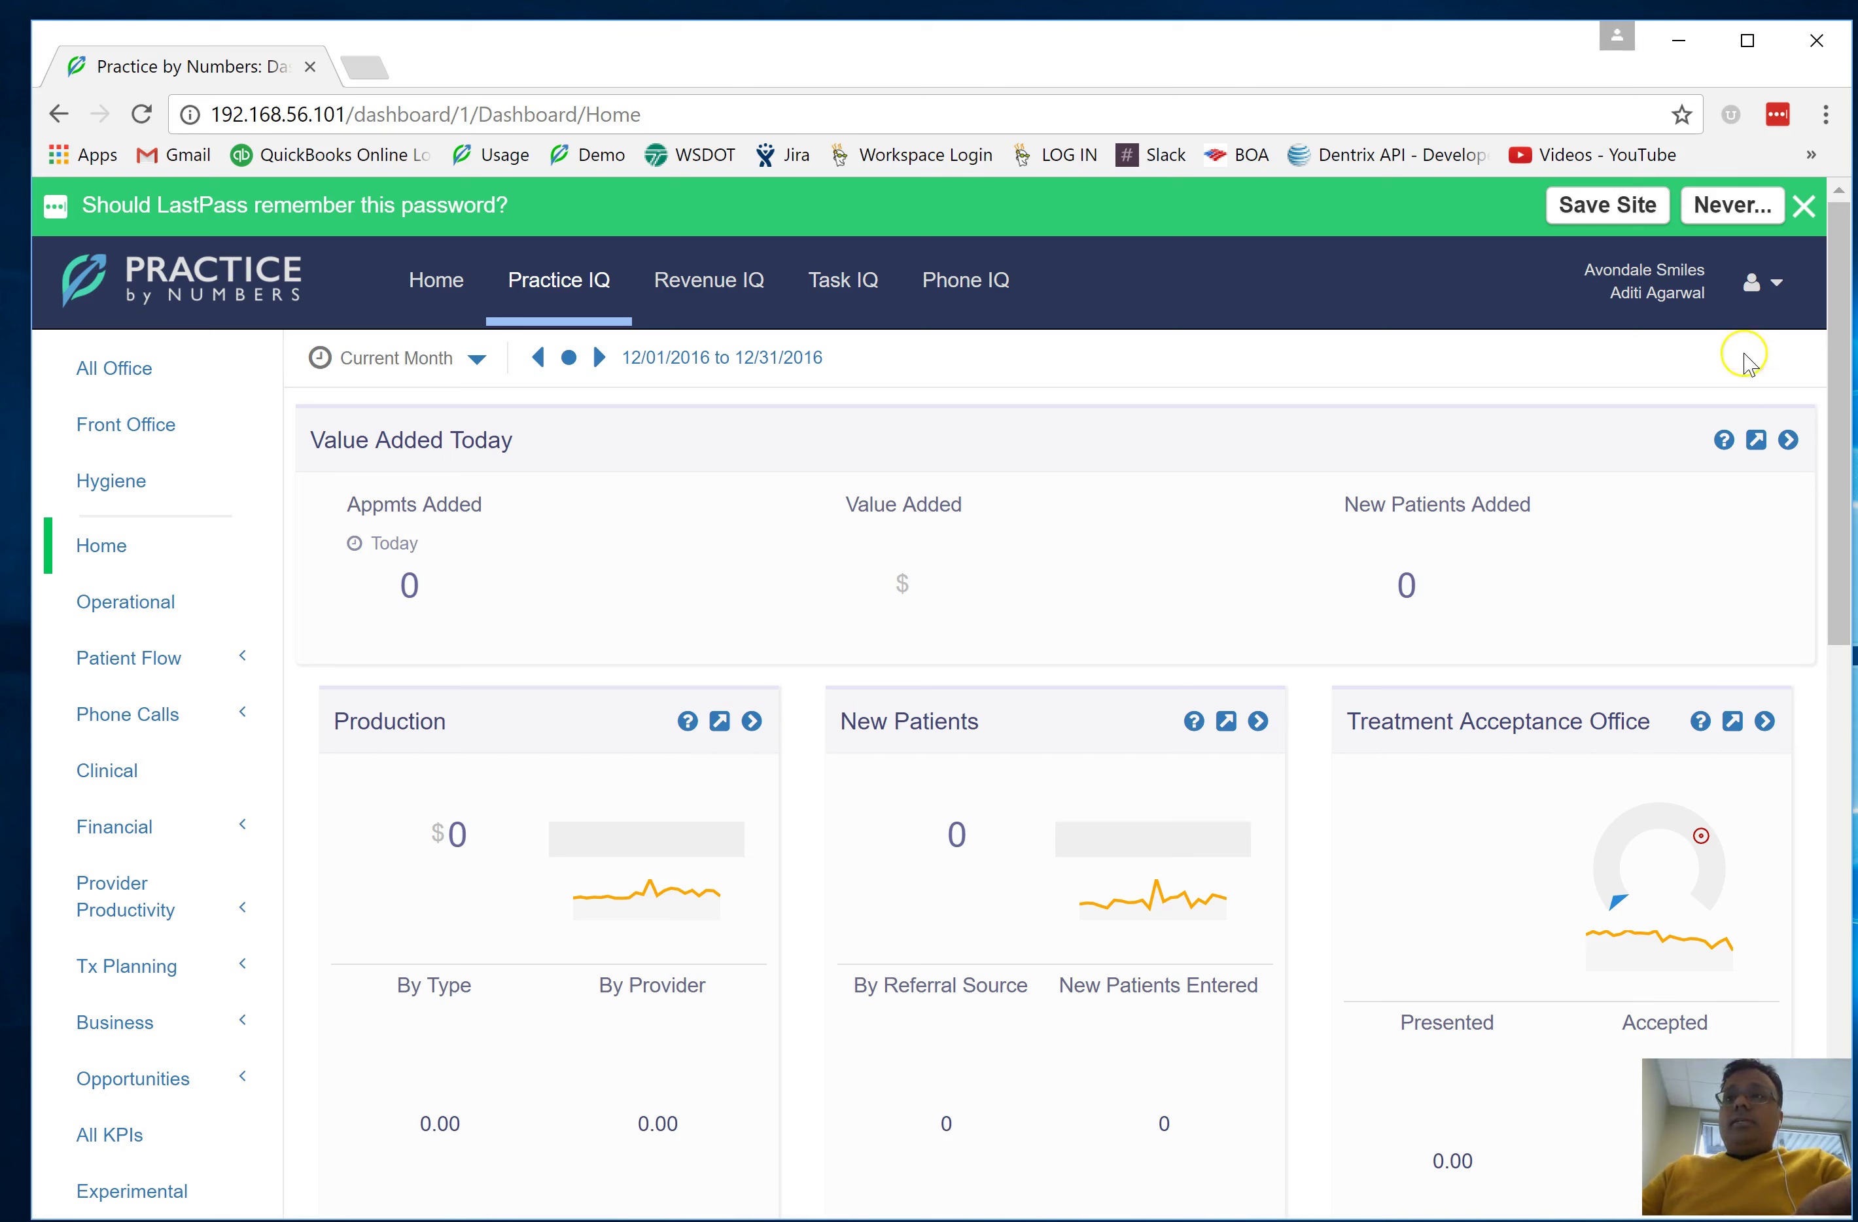
# Open the account menu over the Practice IQ Home dashboard
pyautogui.click(1768, 300)
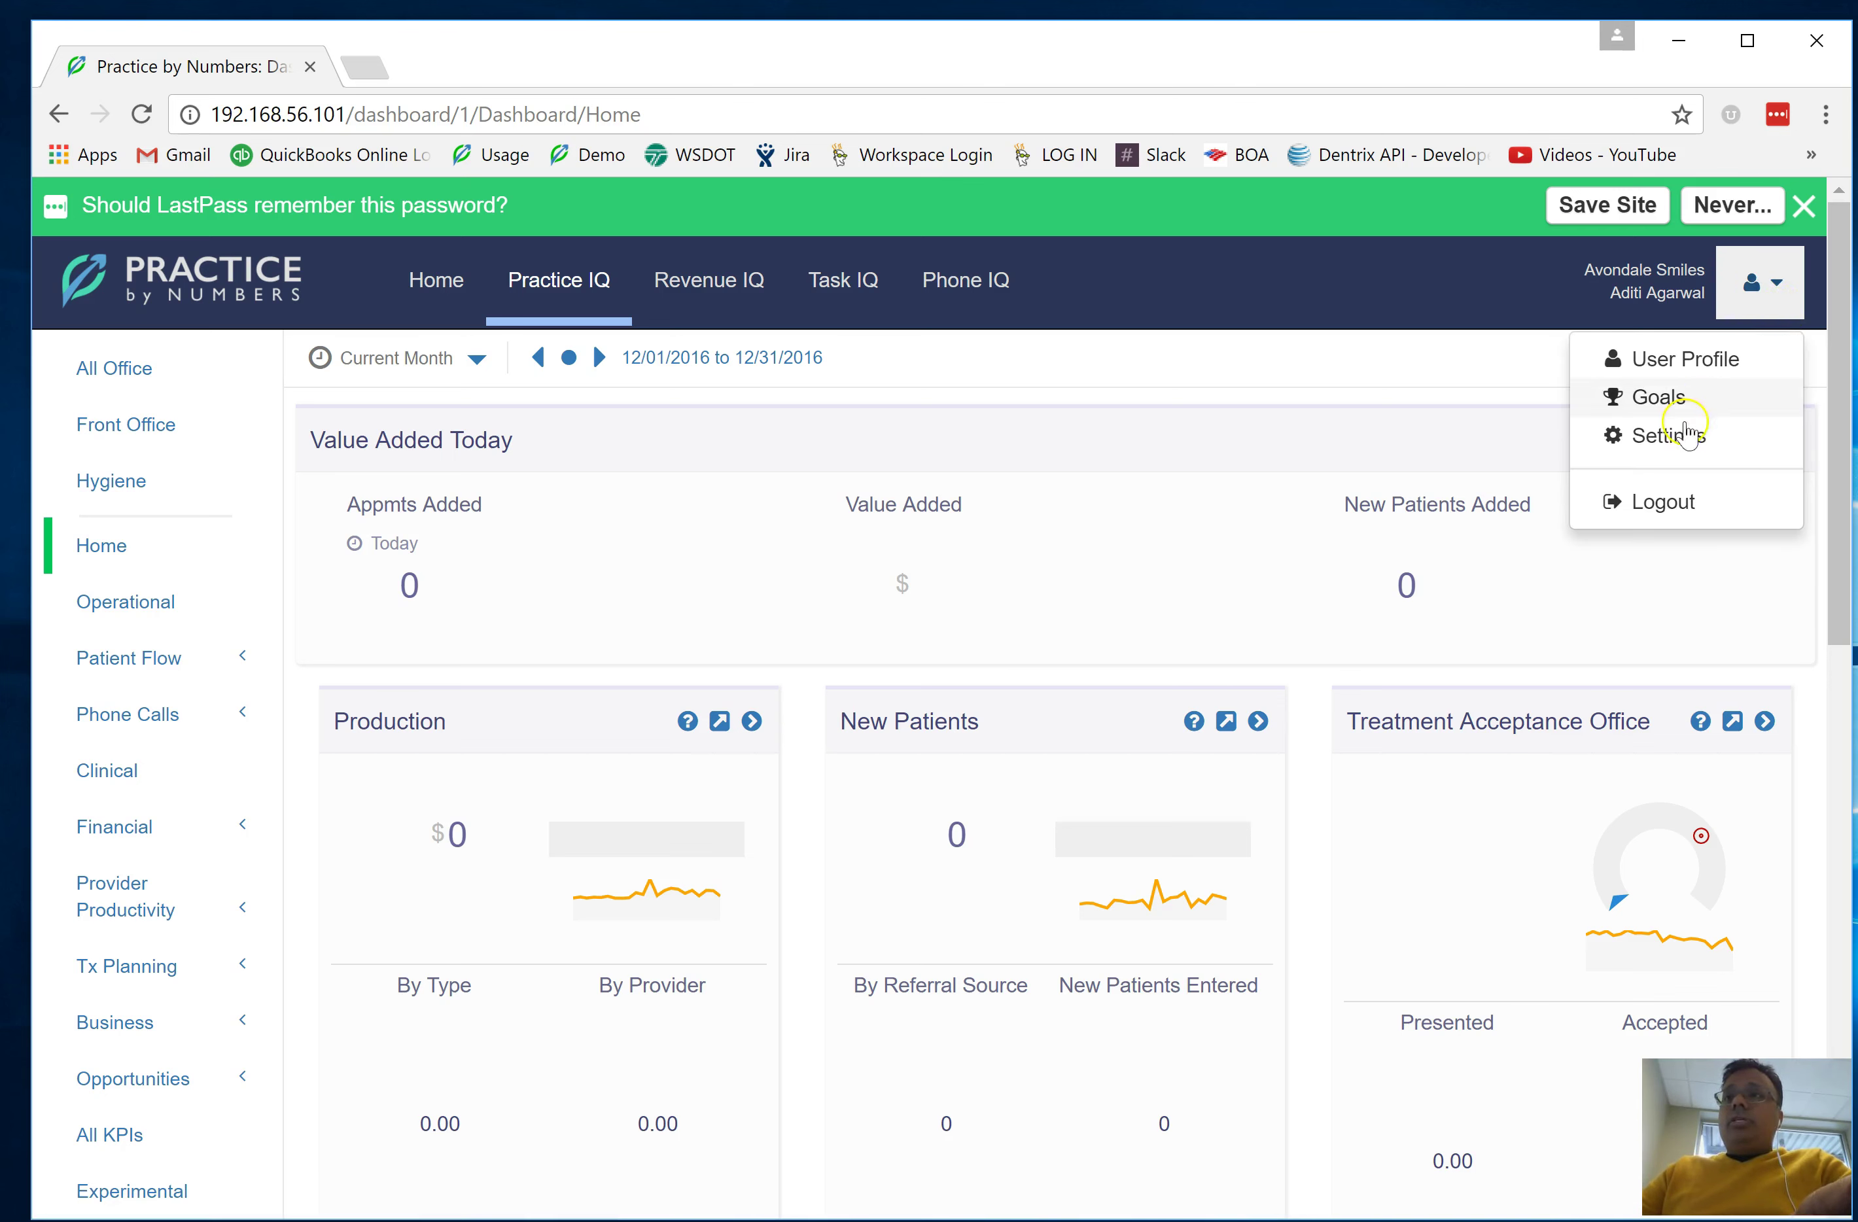
# Go to Settings > Employees and move past Positions to the employee mappings list
pyautogui.click(1674, 437)
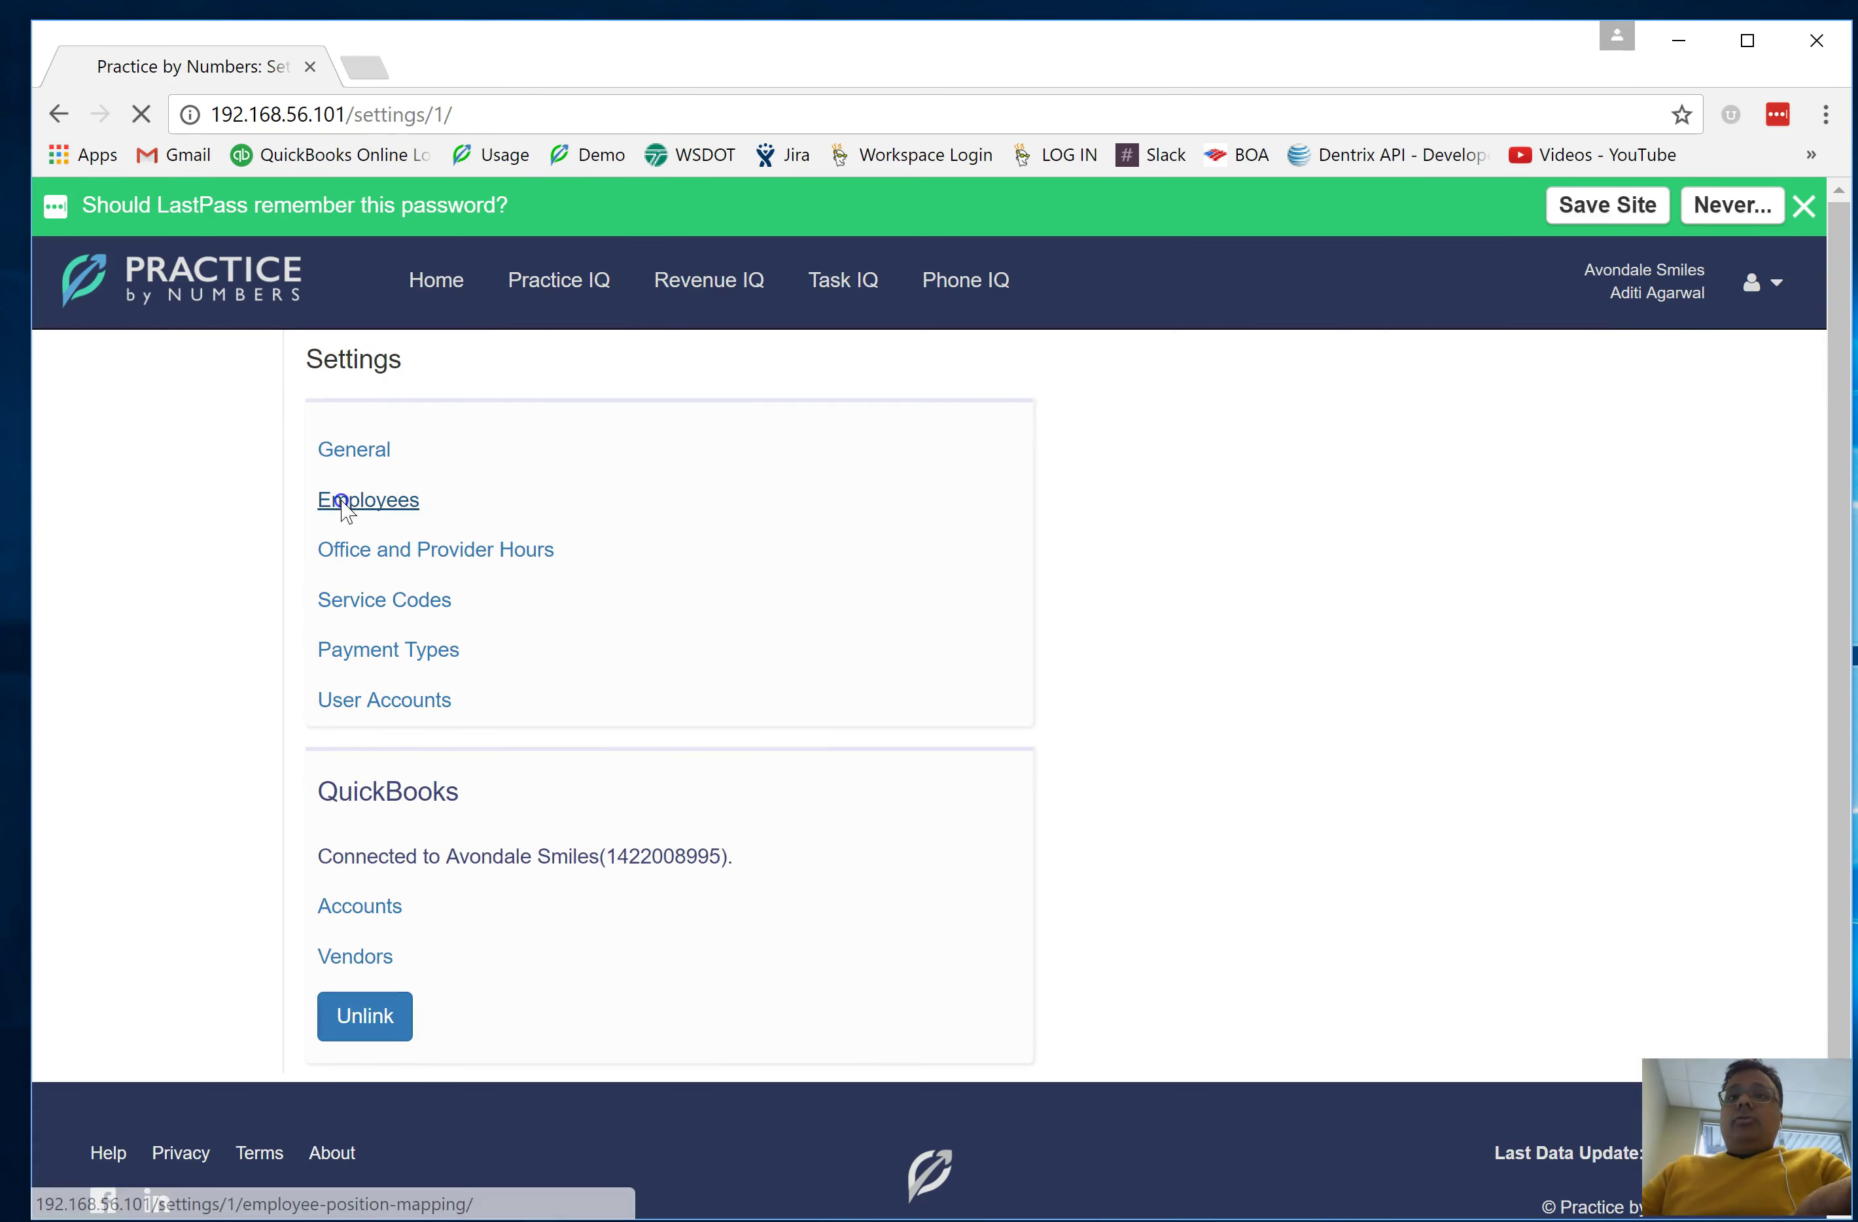
pyautogui.click(344, 502)
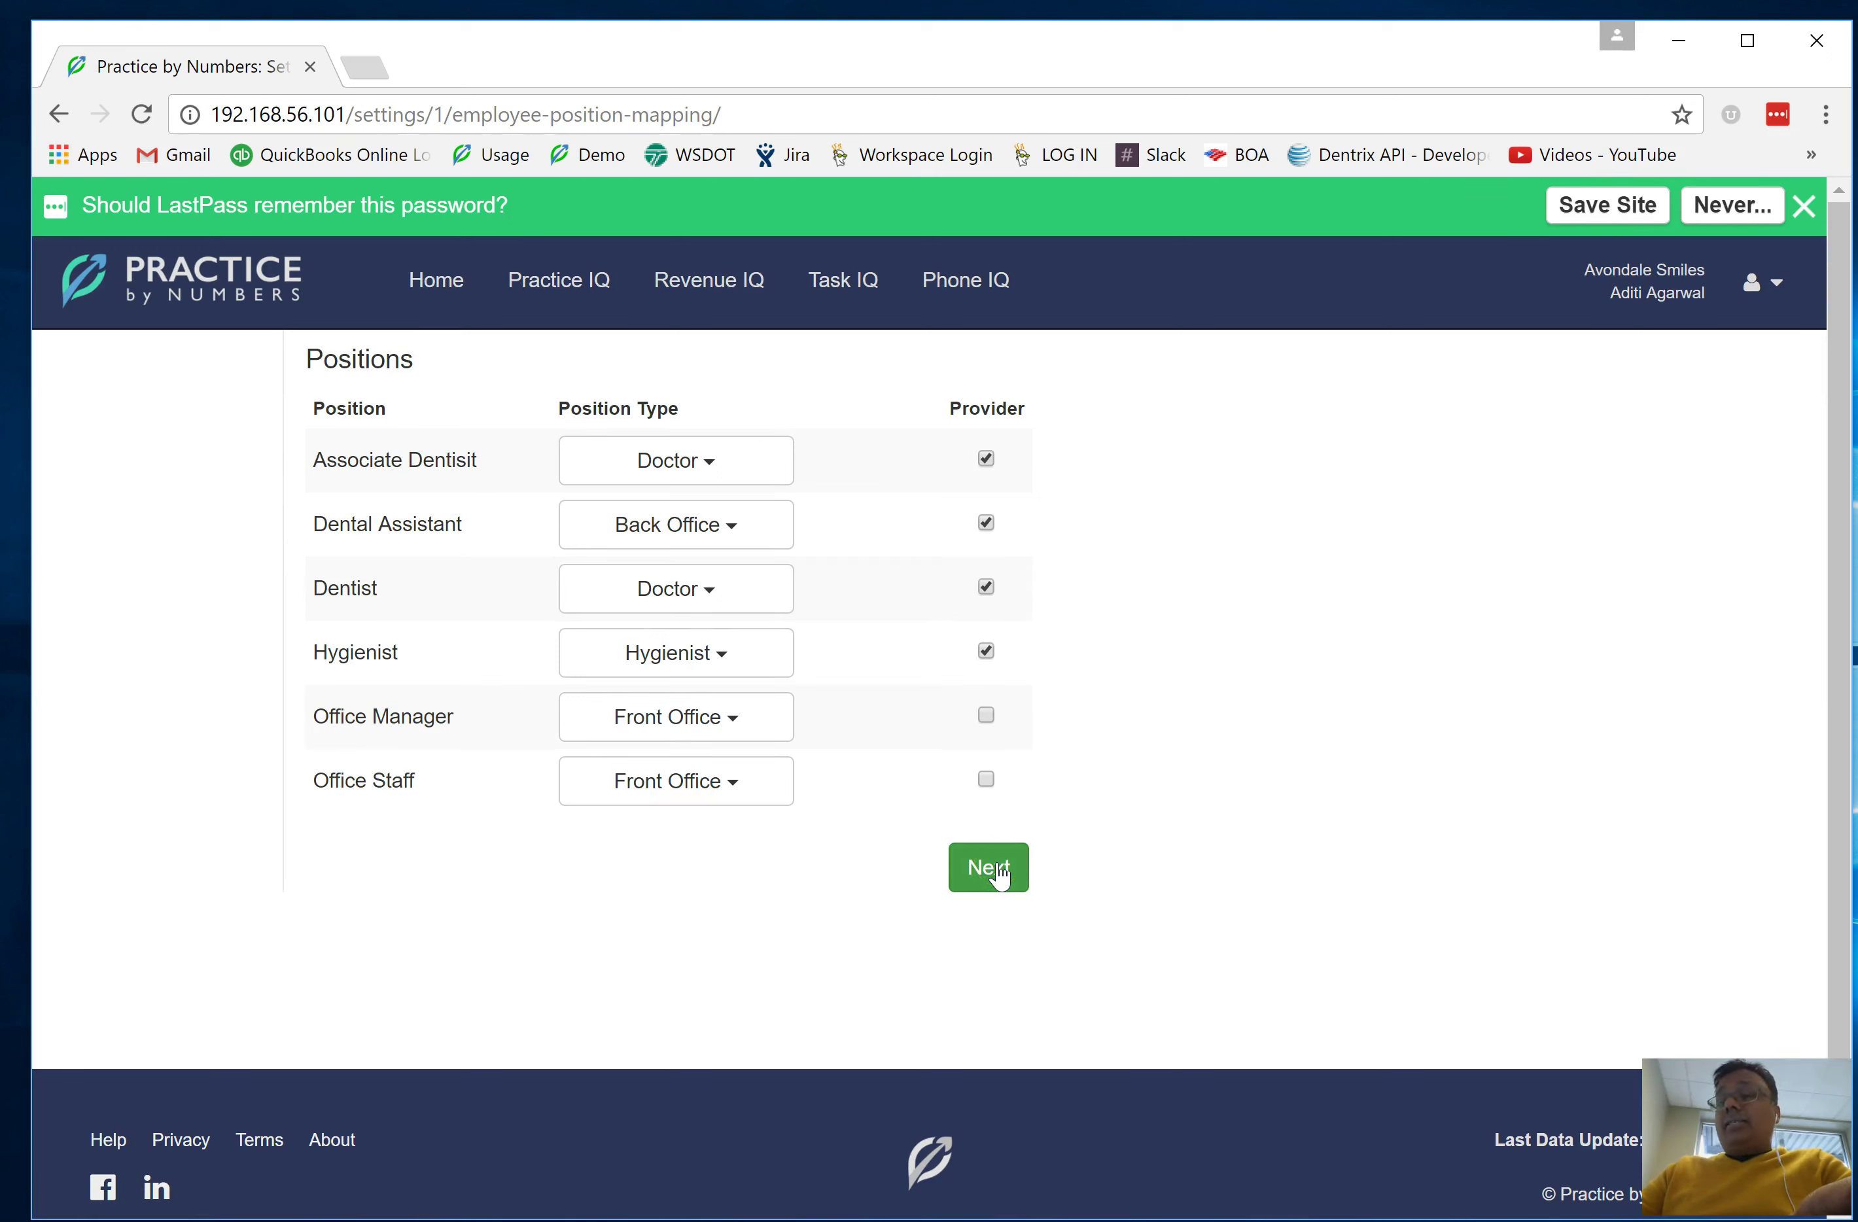
pyautogui.click(1000, 873)
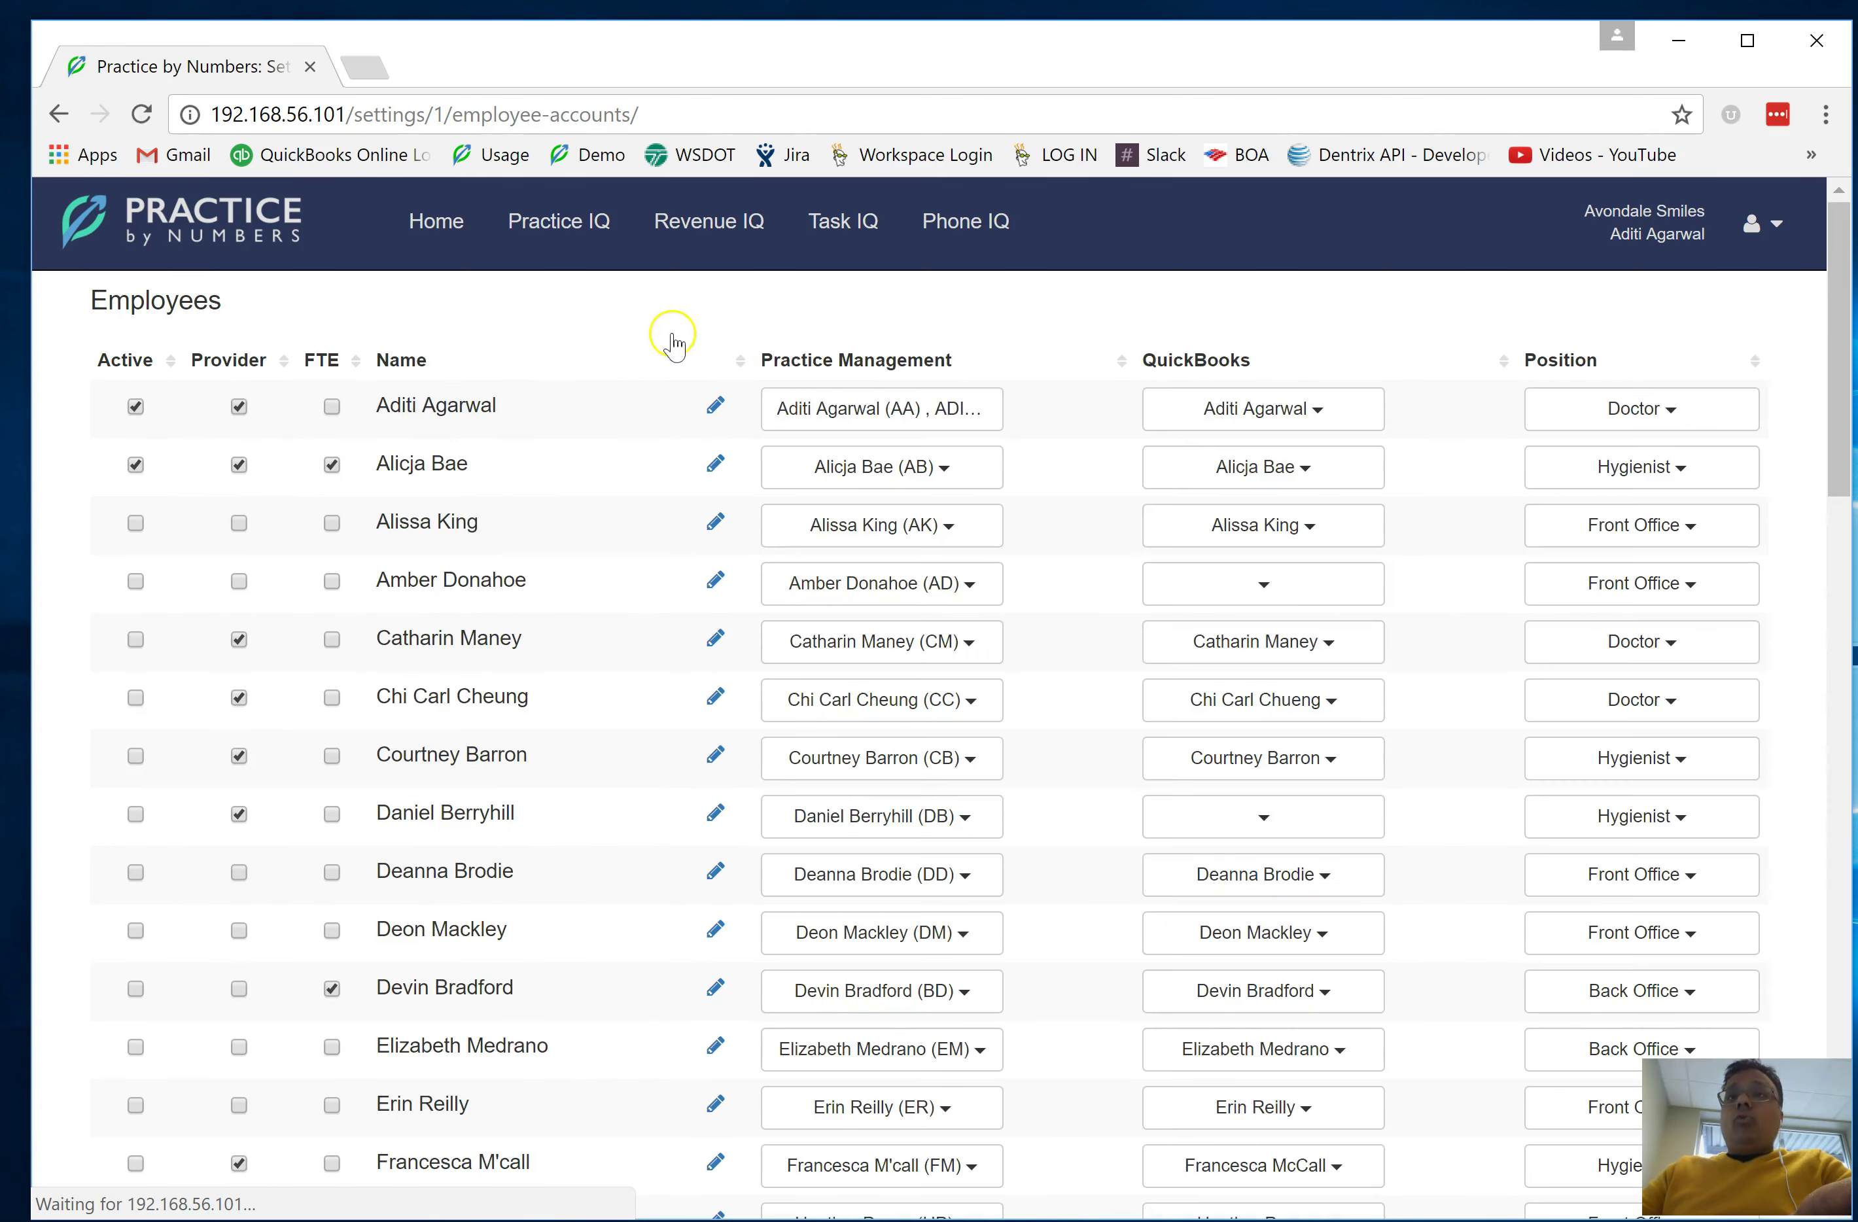
# Open User Accounts in Settings and tick the Restricted Staff user's row
pyautogui.click(1765, 283)
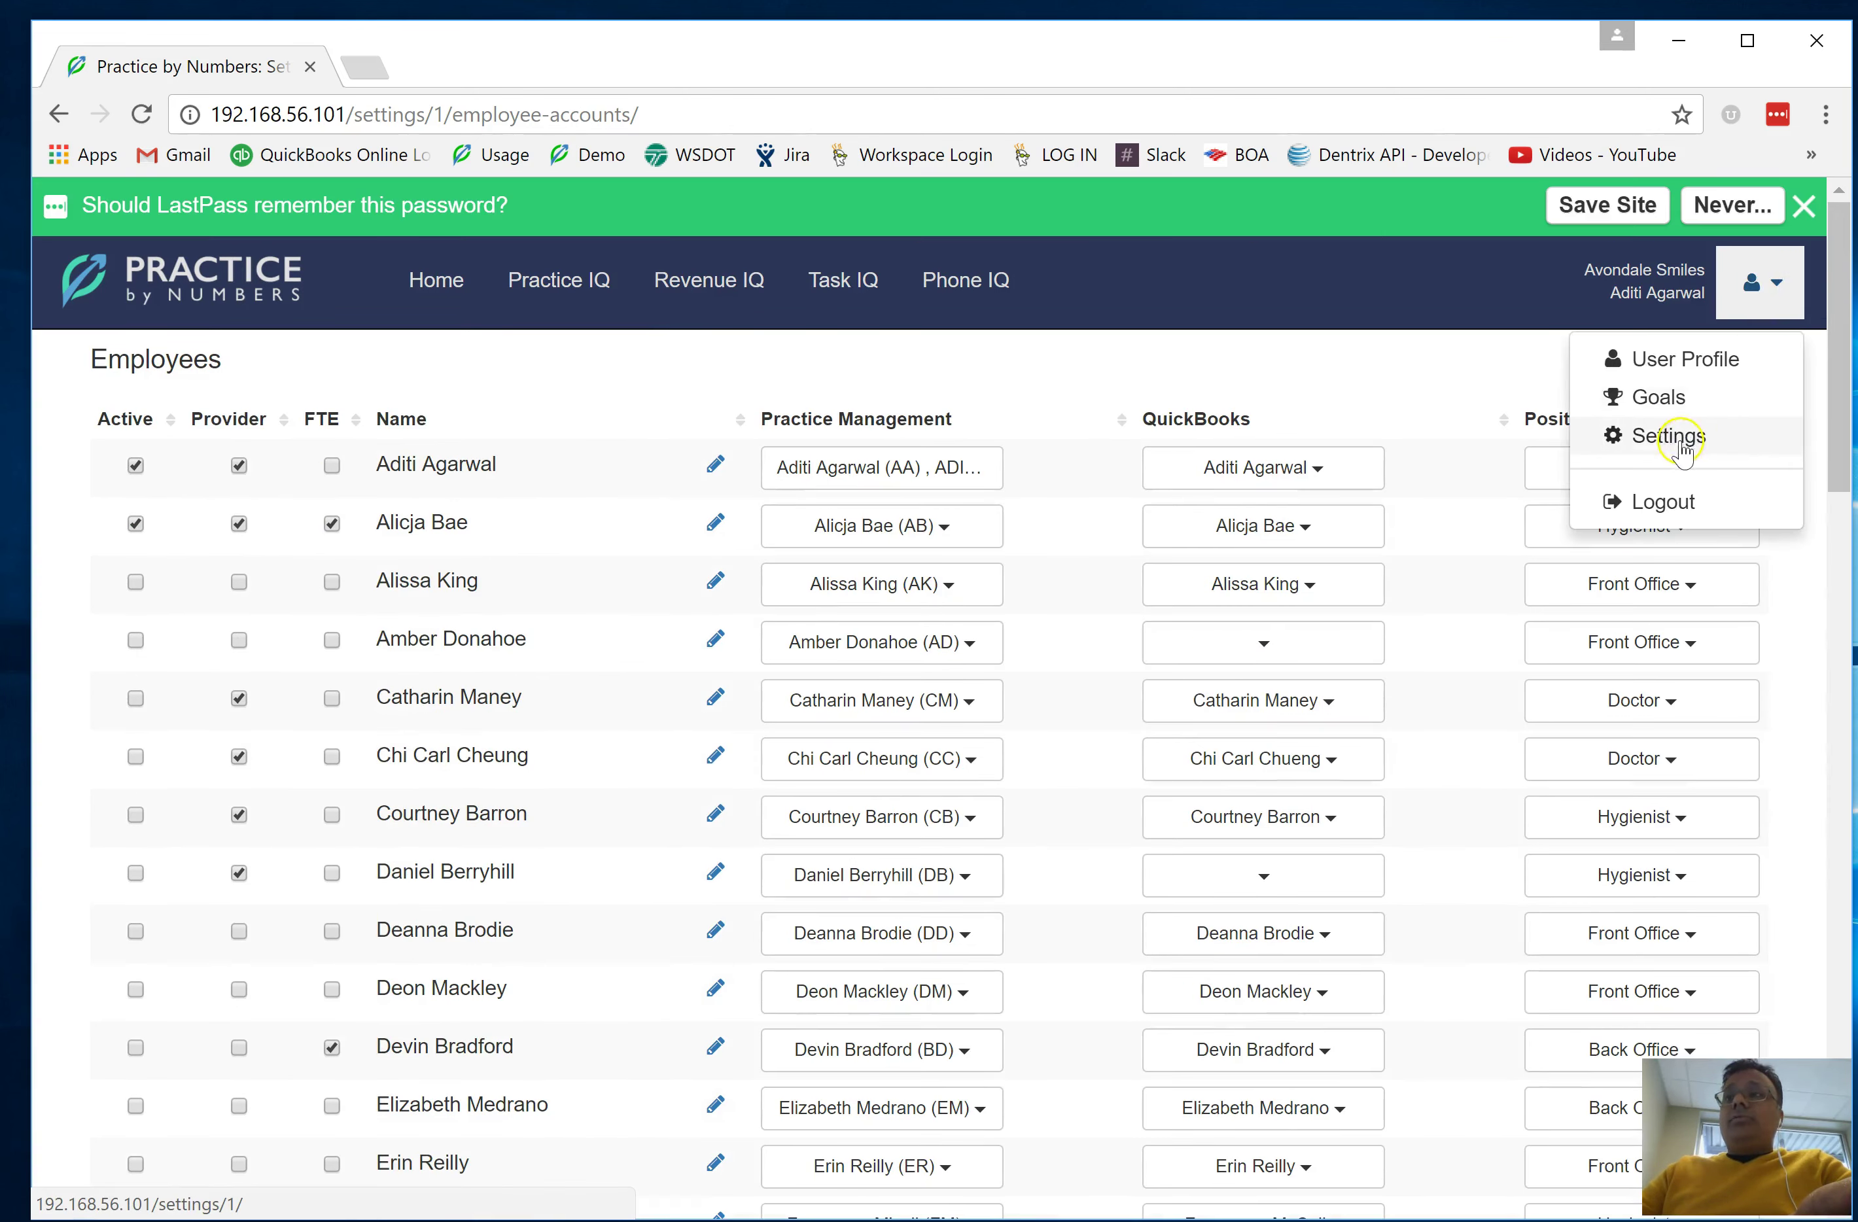
pyautogui.click(1680, 447)
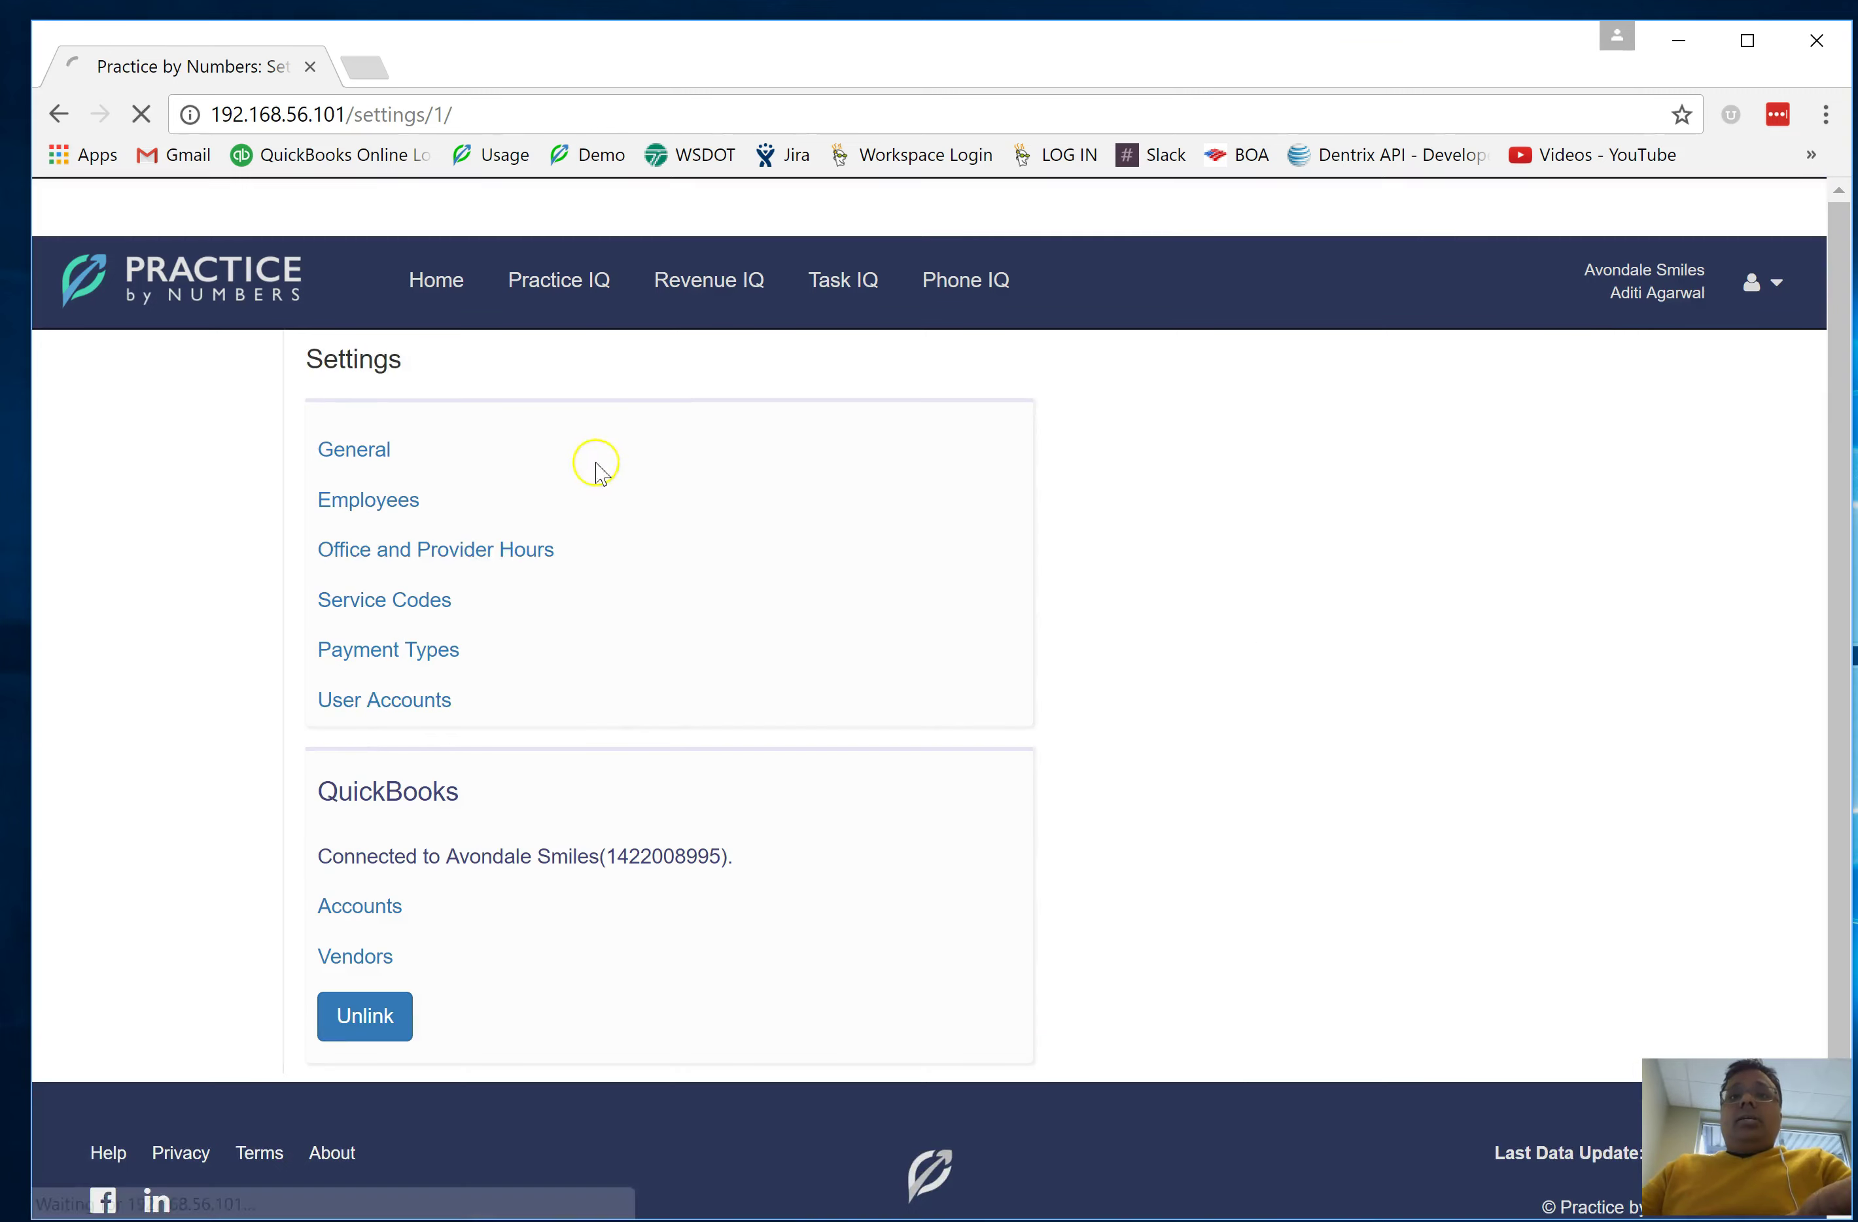
pyautogui.click(376, 705)
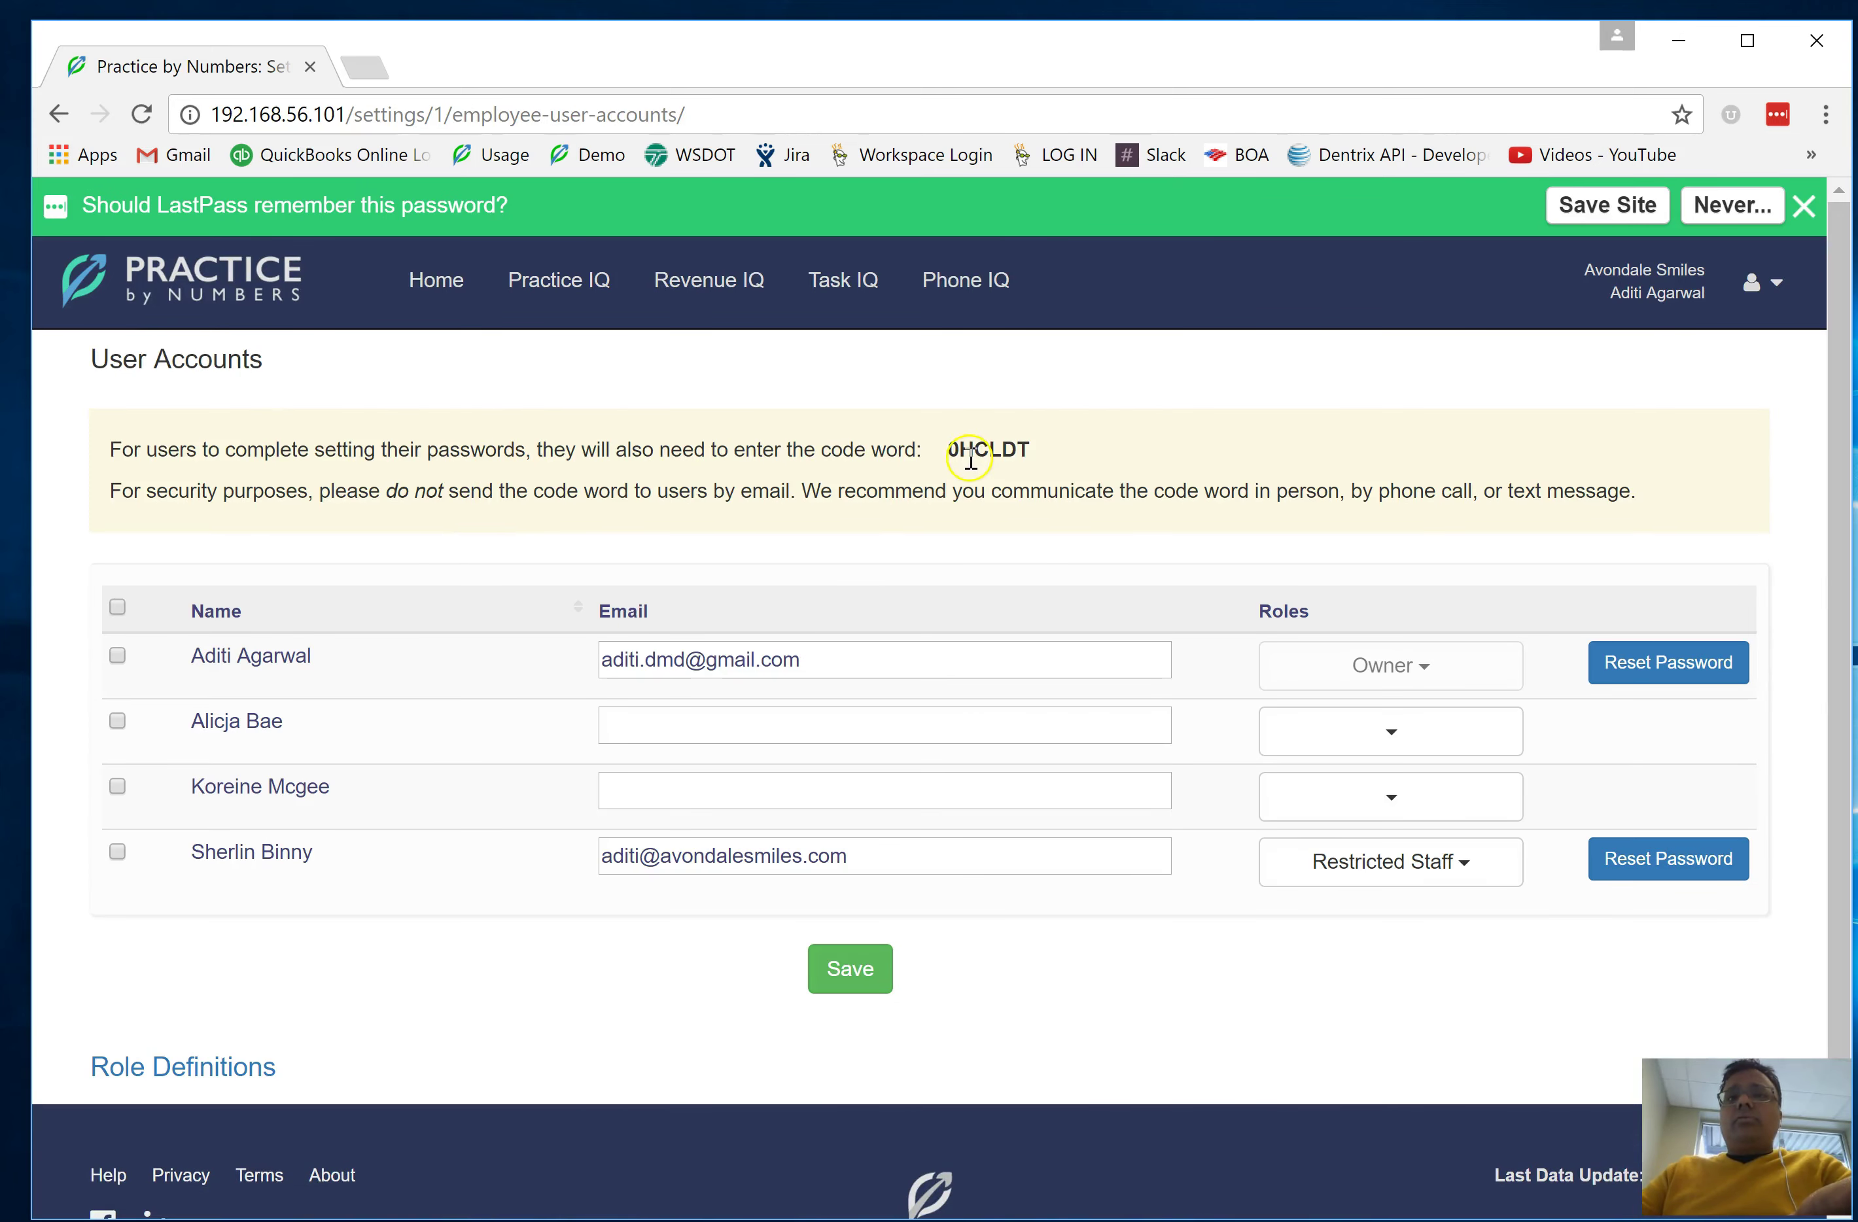
pyautogui.moveTo(190, 655); pyautogui.dragTo(365, 656)
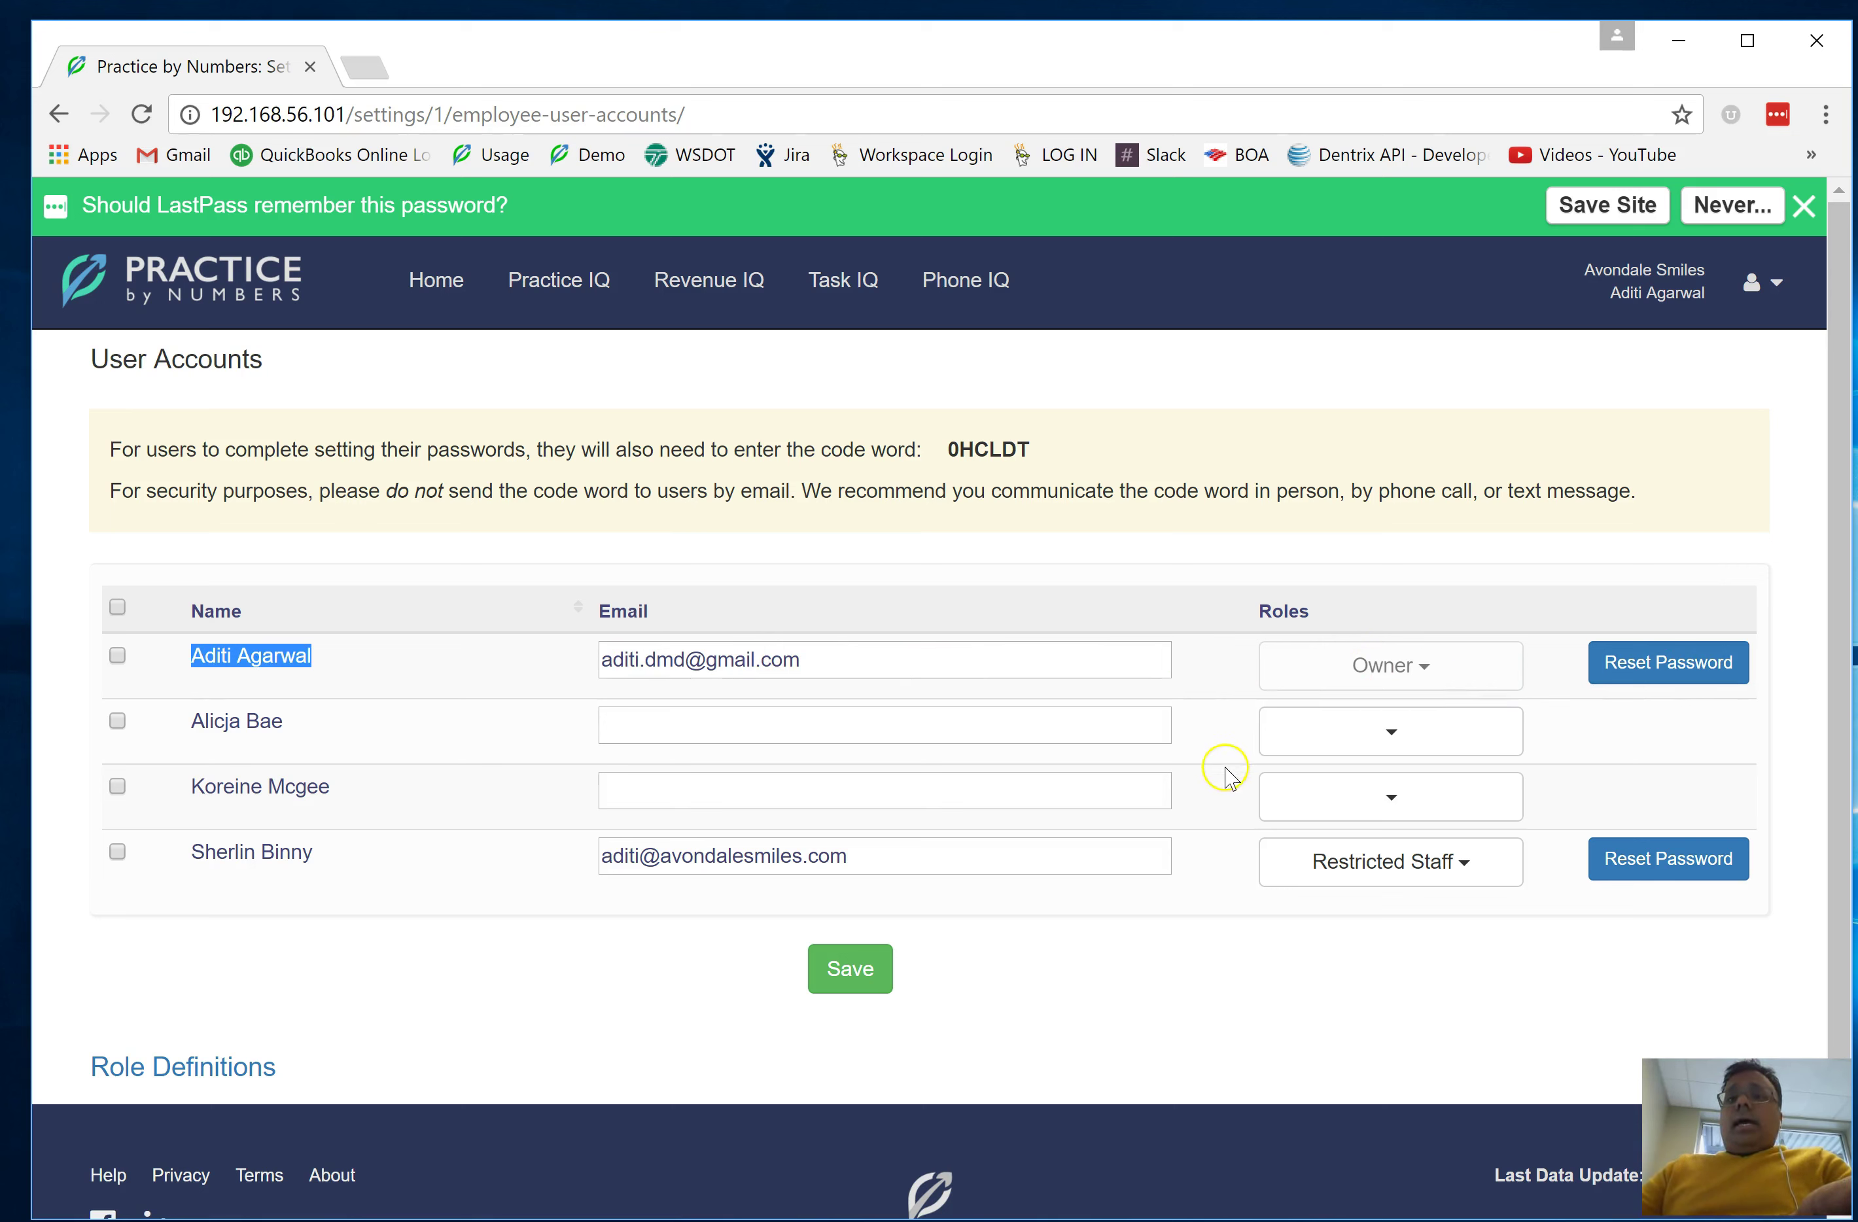
pyautogui.click(194, 856)
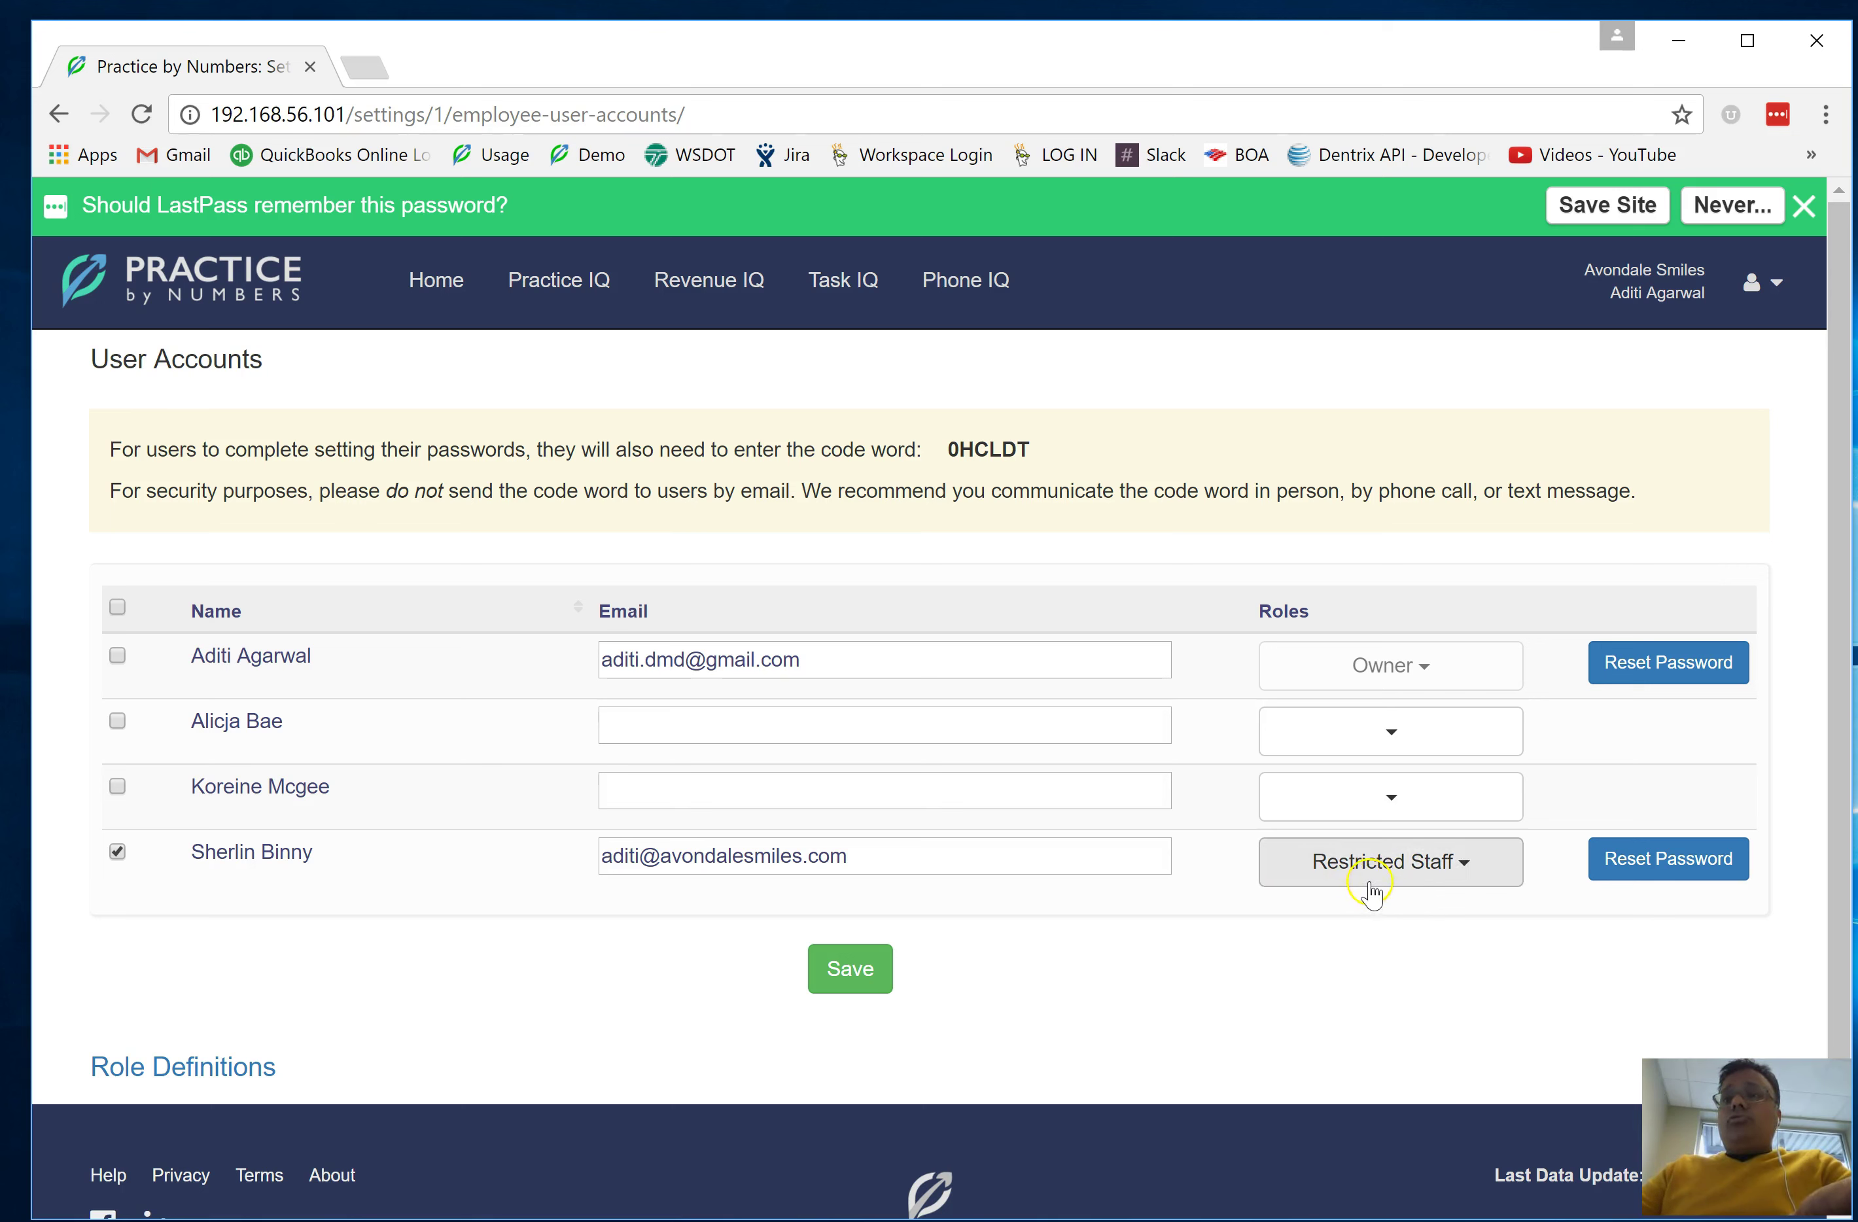
# In Role Definitions, allow Restricted Staff to query revenue opportunities and save the permissions
pyautogui.click(141, 1094)
pyautogui.scroll(-6, 254, 1031)
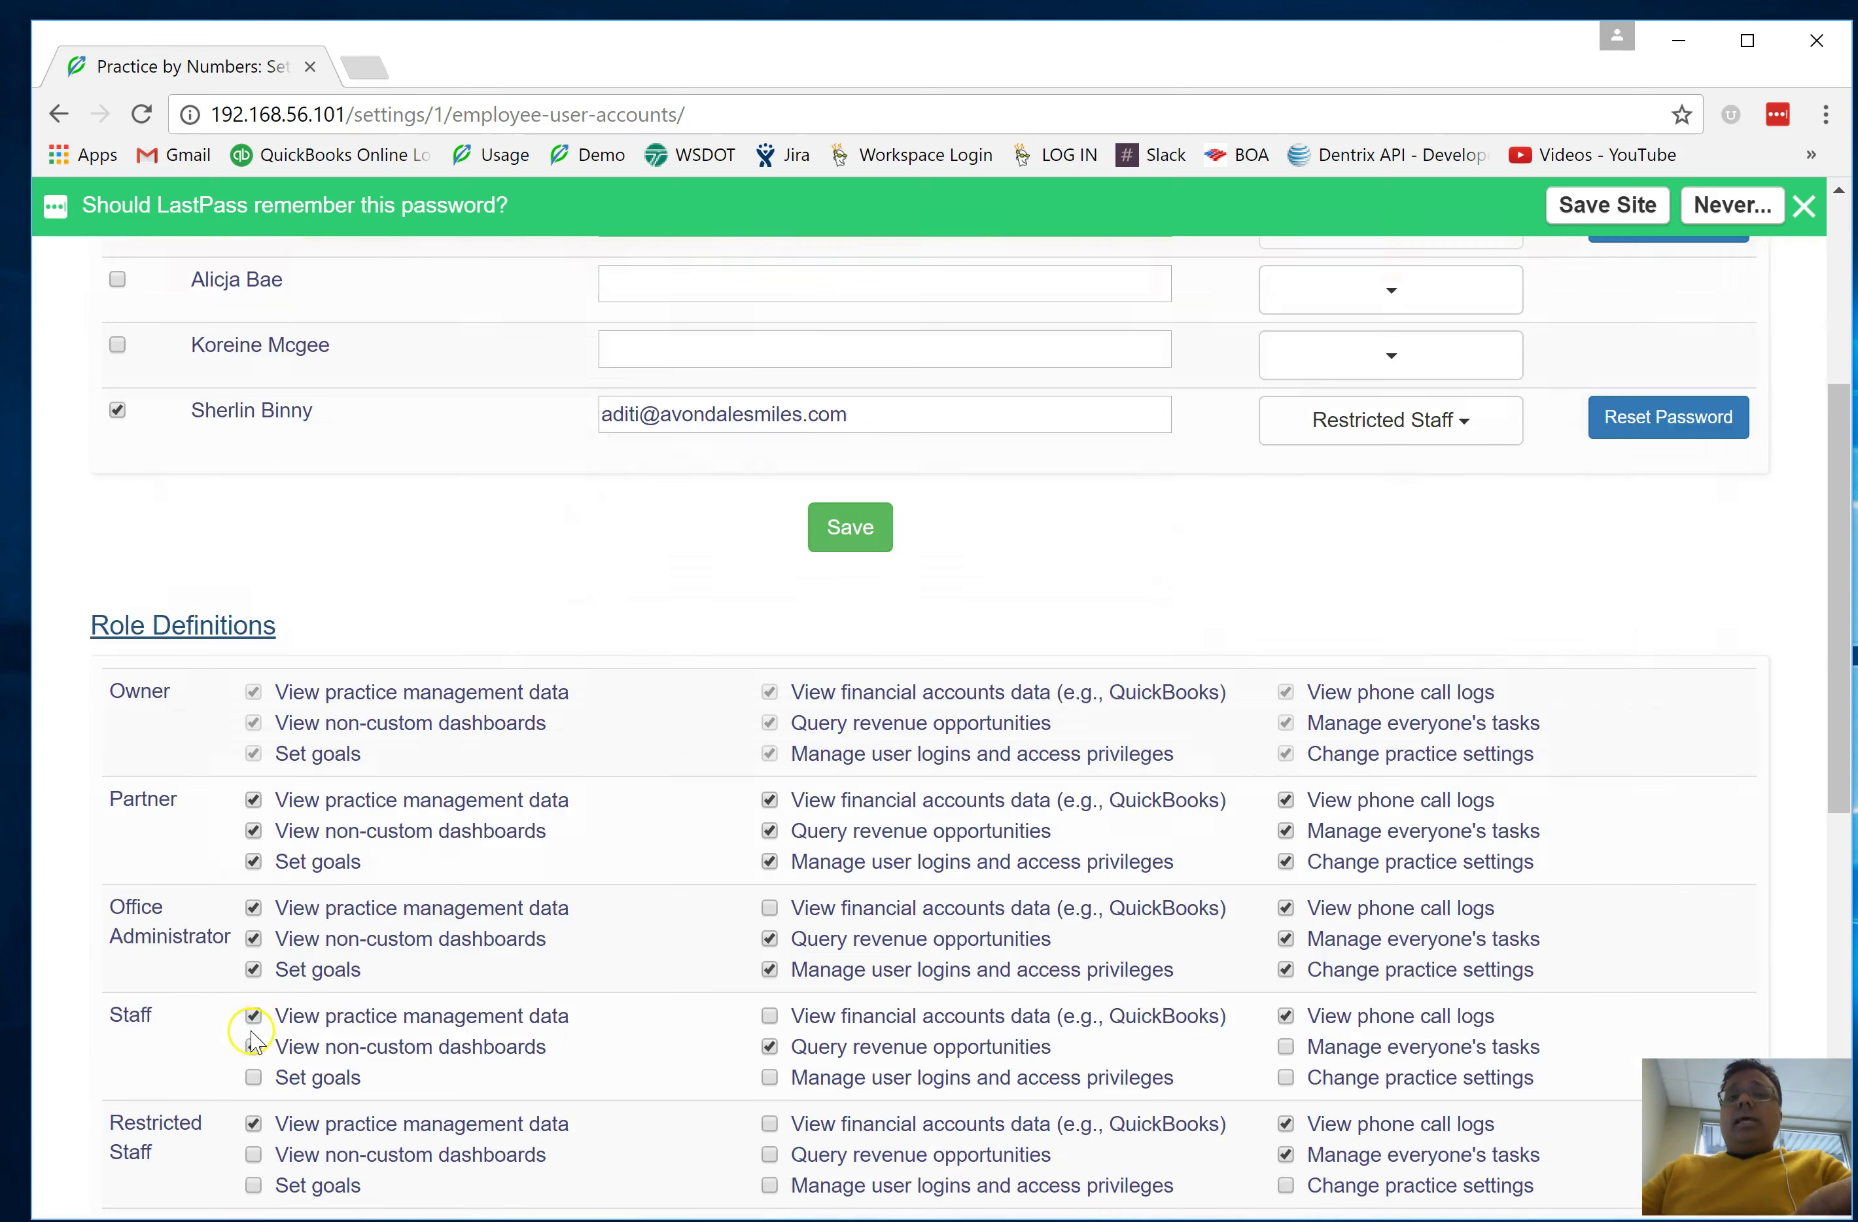
pyautogui.scroll(-1, 279, 1008)
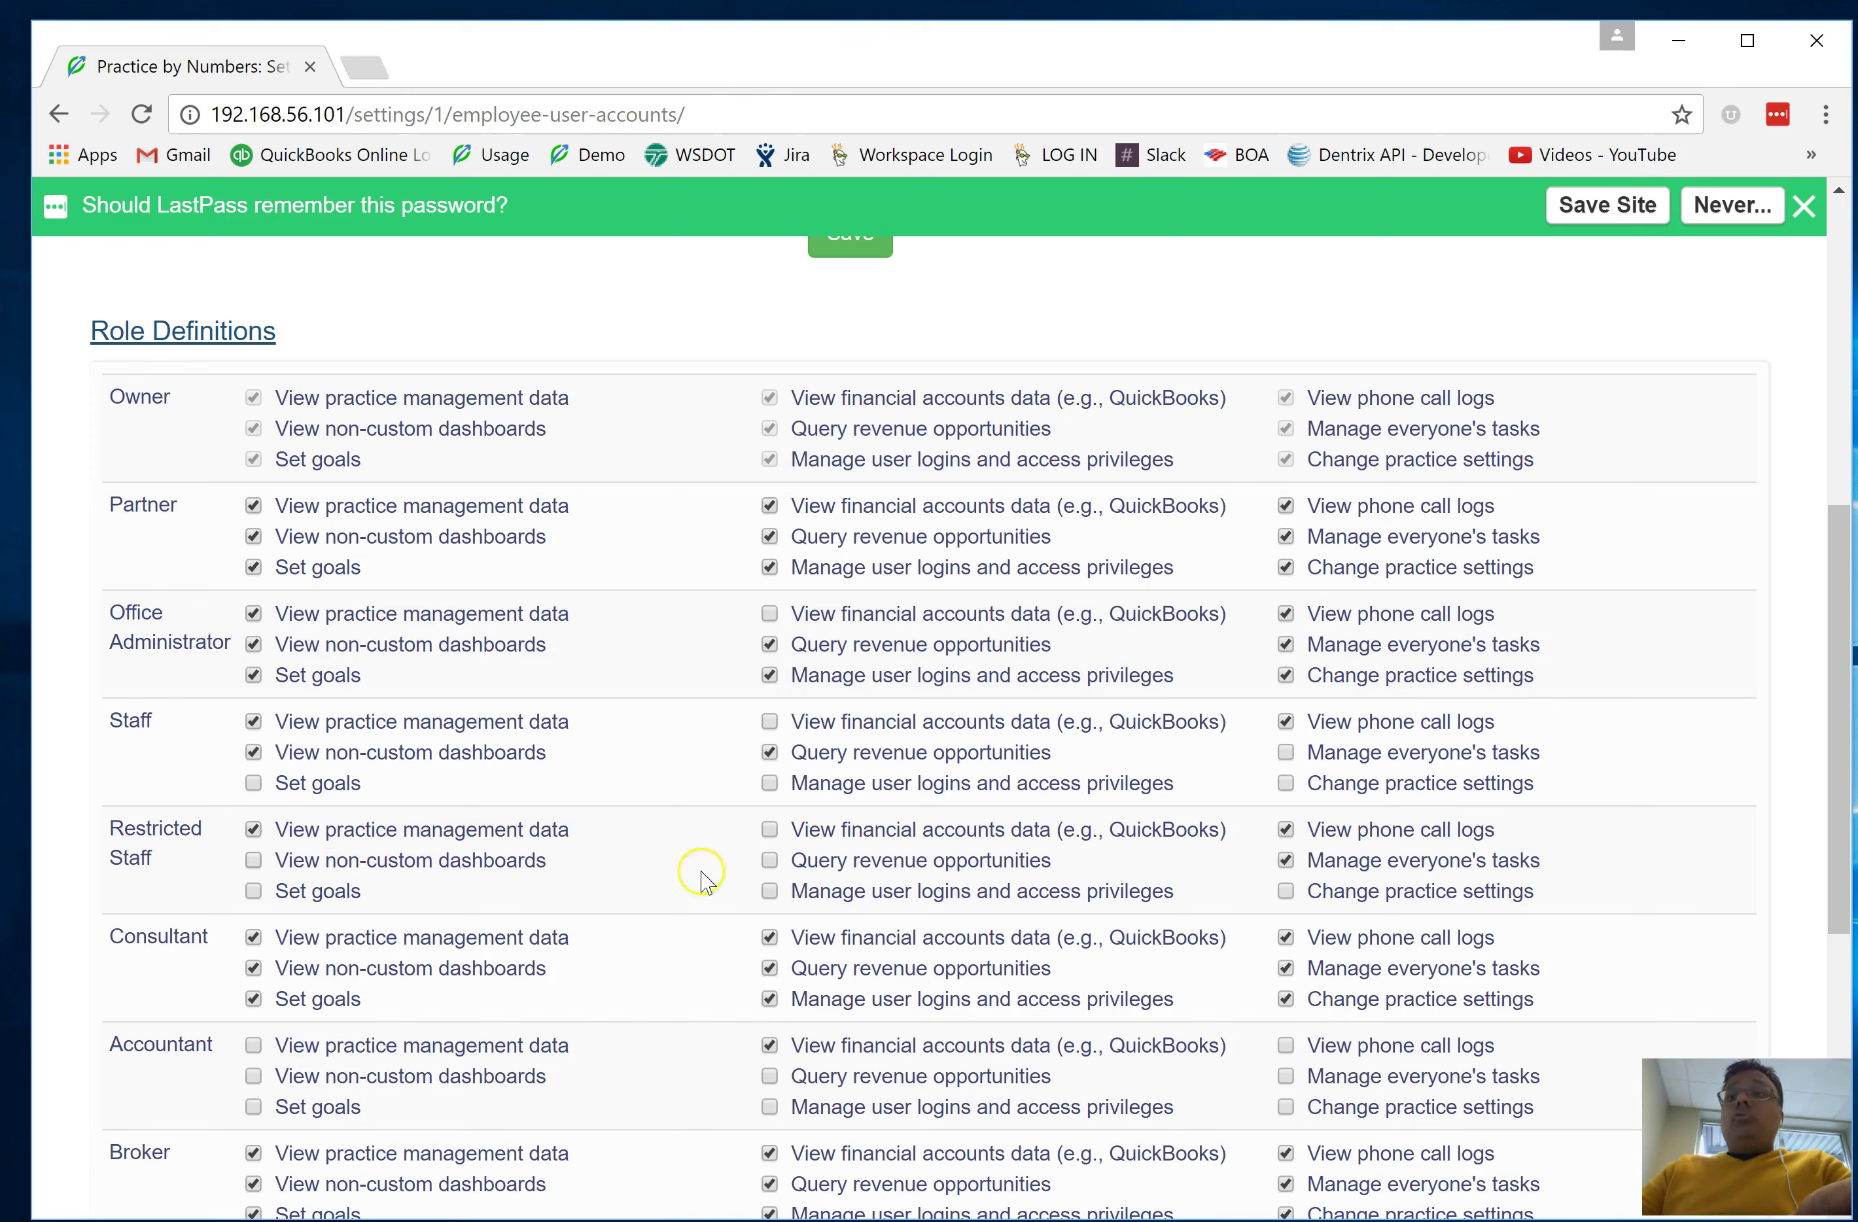
pyautogui.click(852, 871)
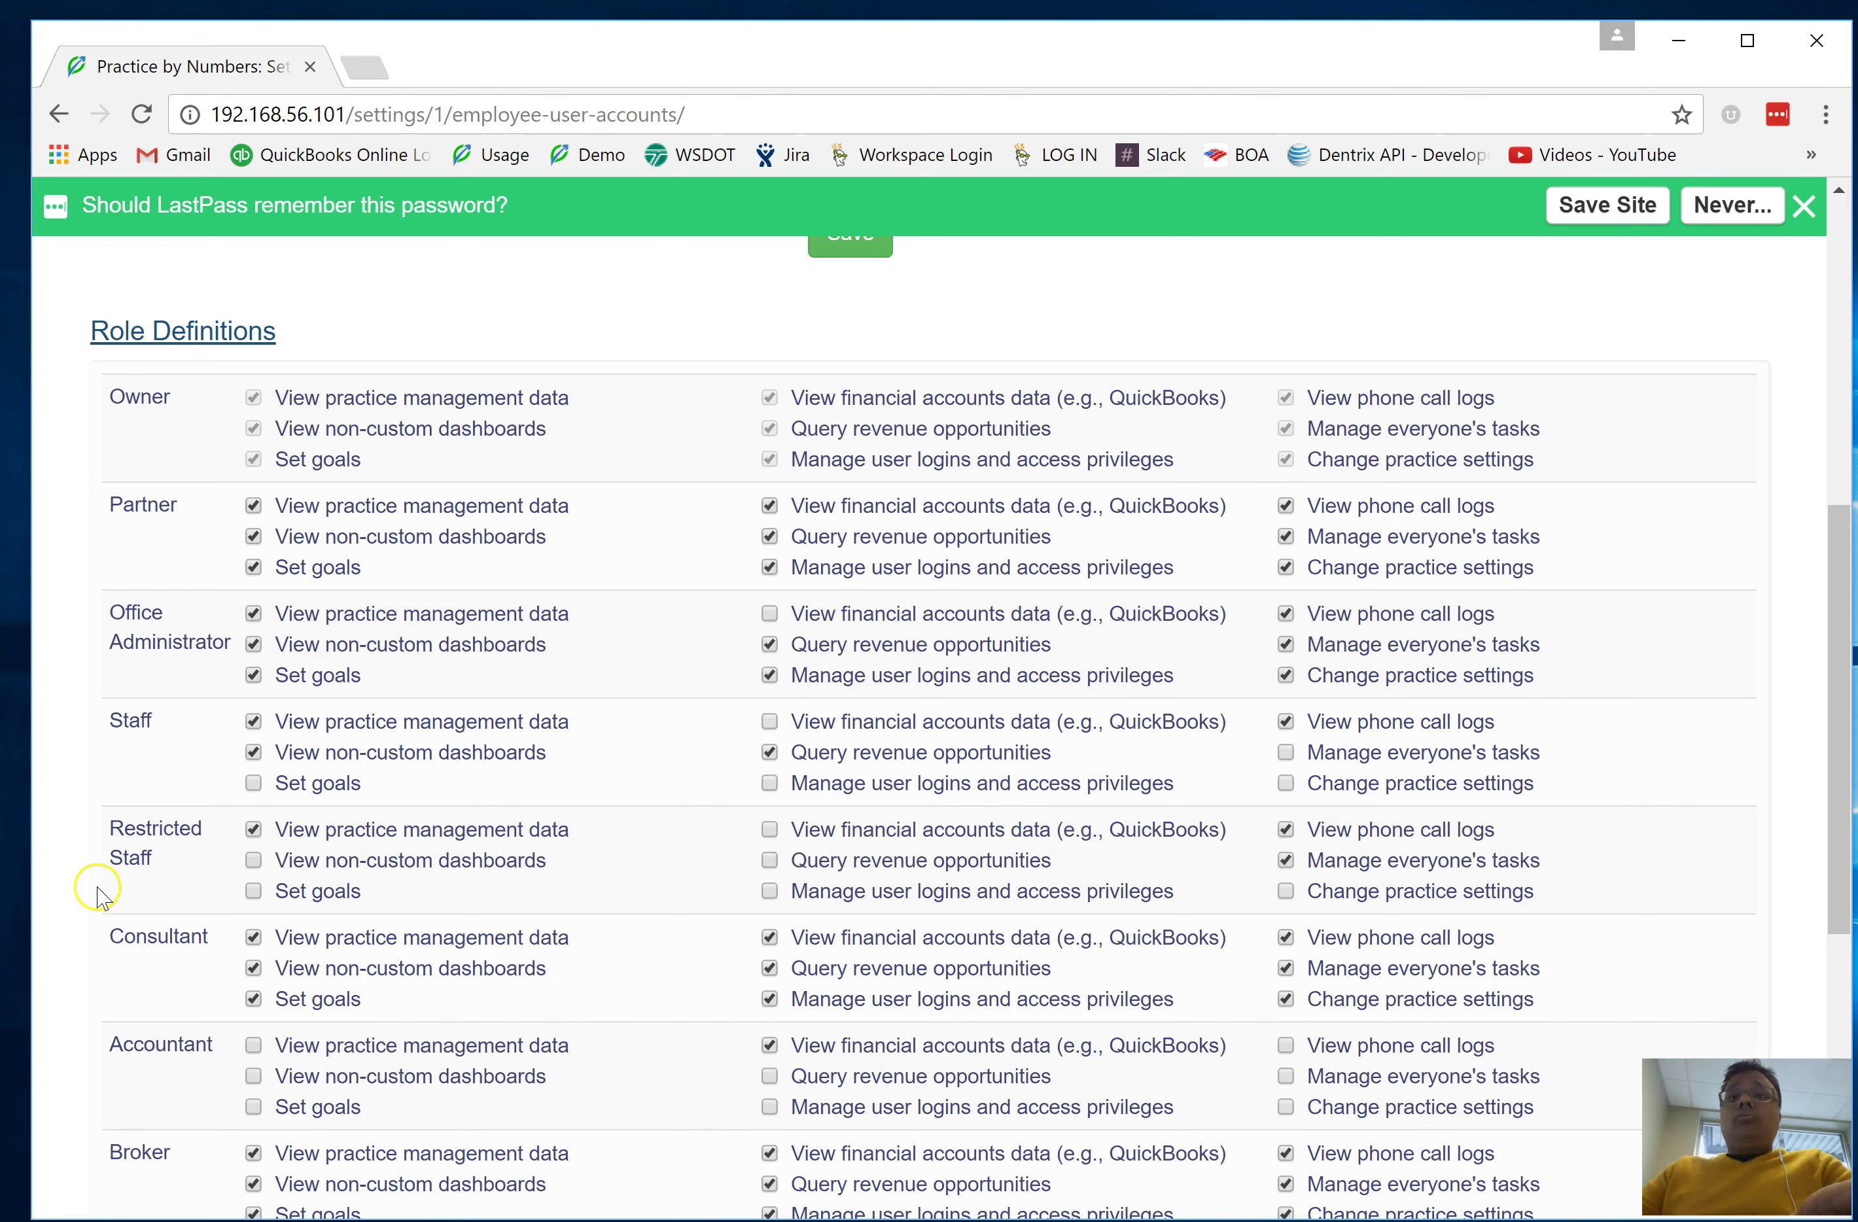
pyautogui.click(769, 861)
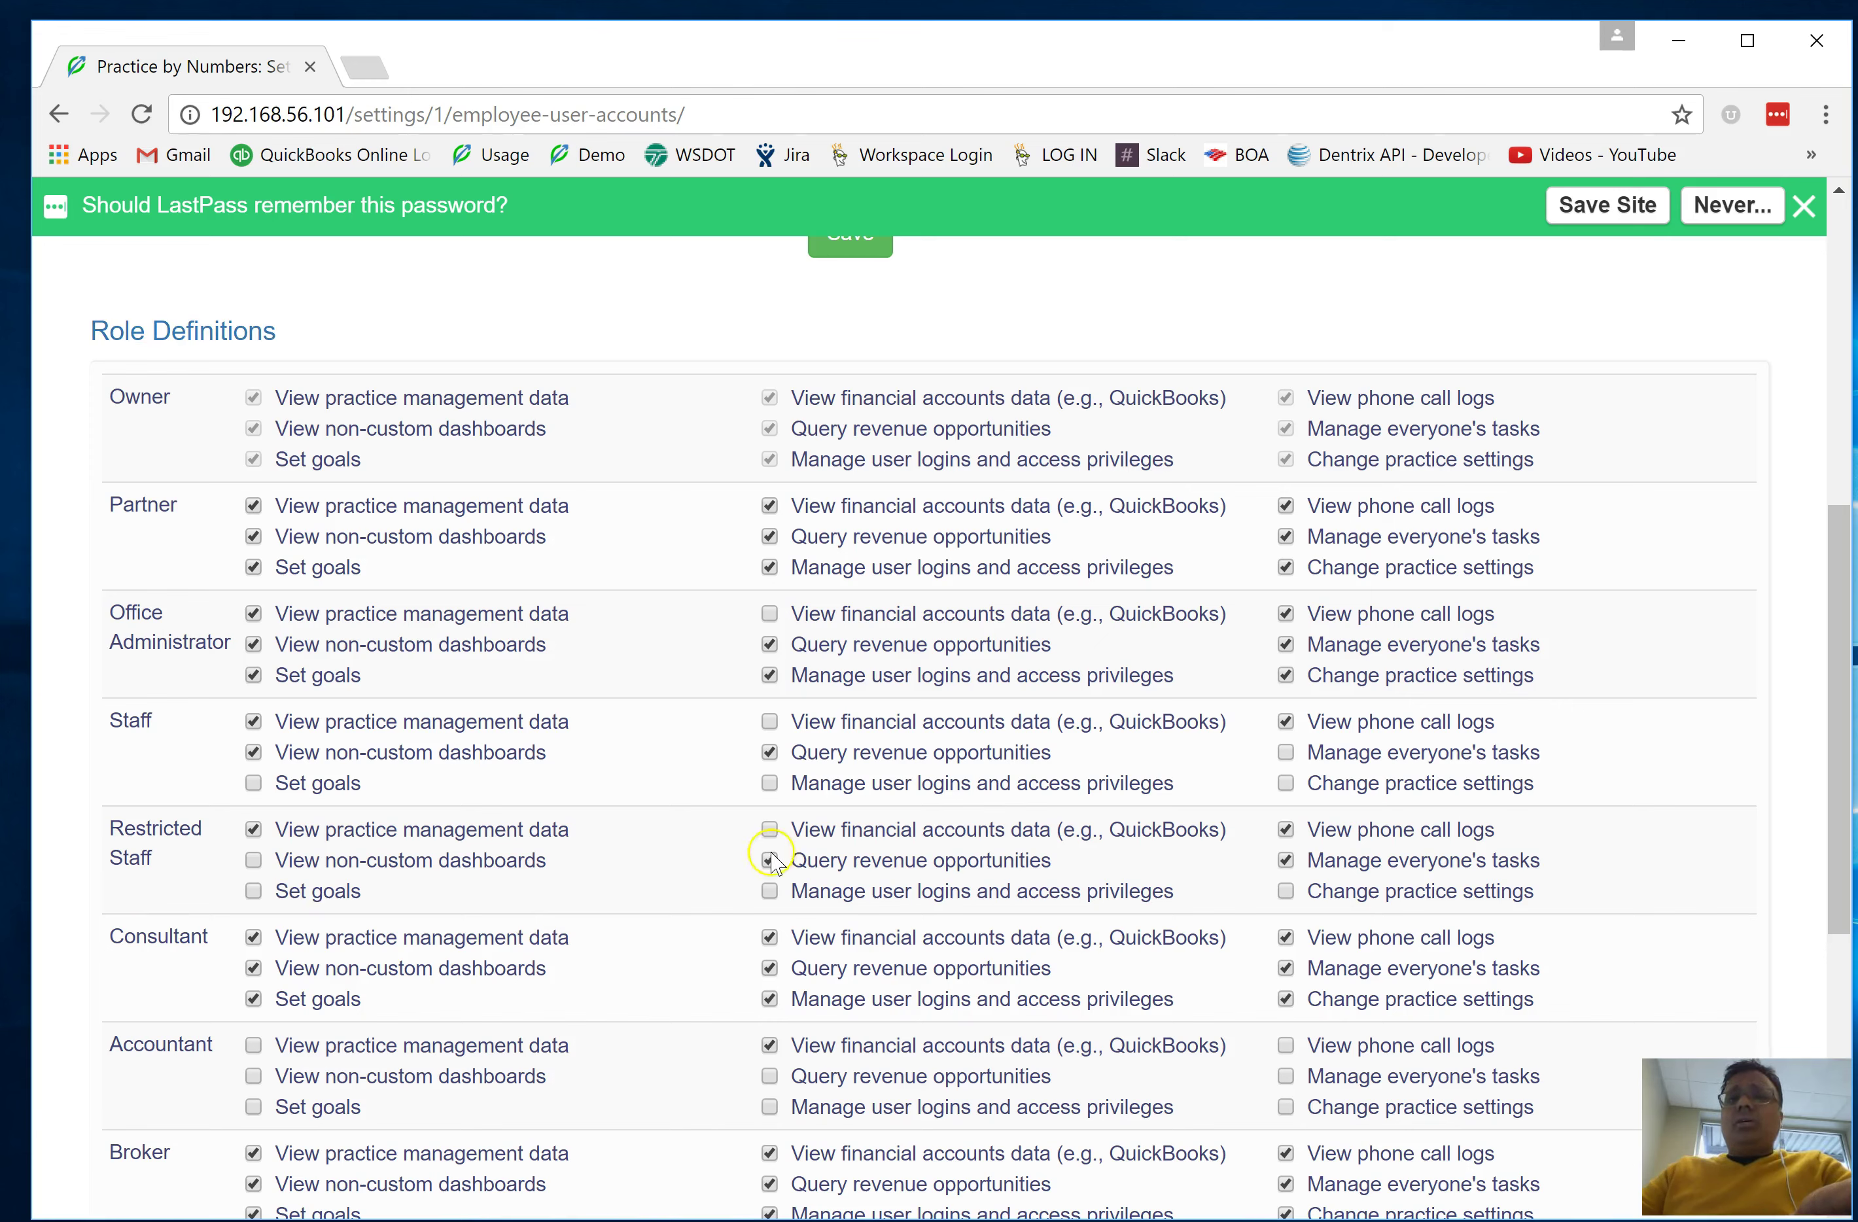
pyautogui.scroll(-8, 773, 863)
pyautogui.click(859, 931)
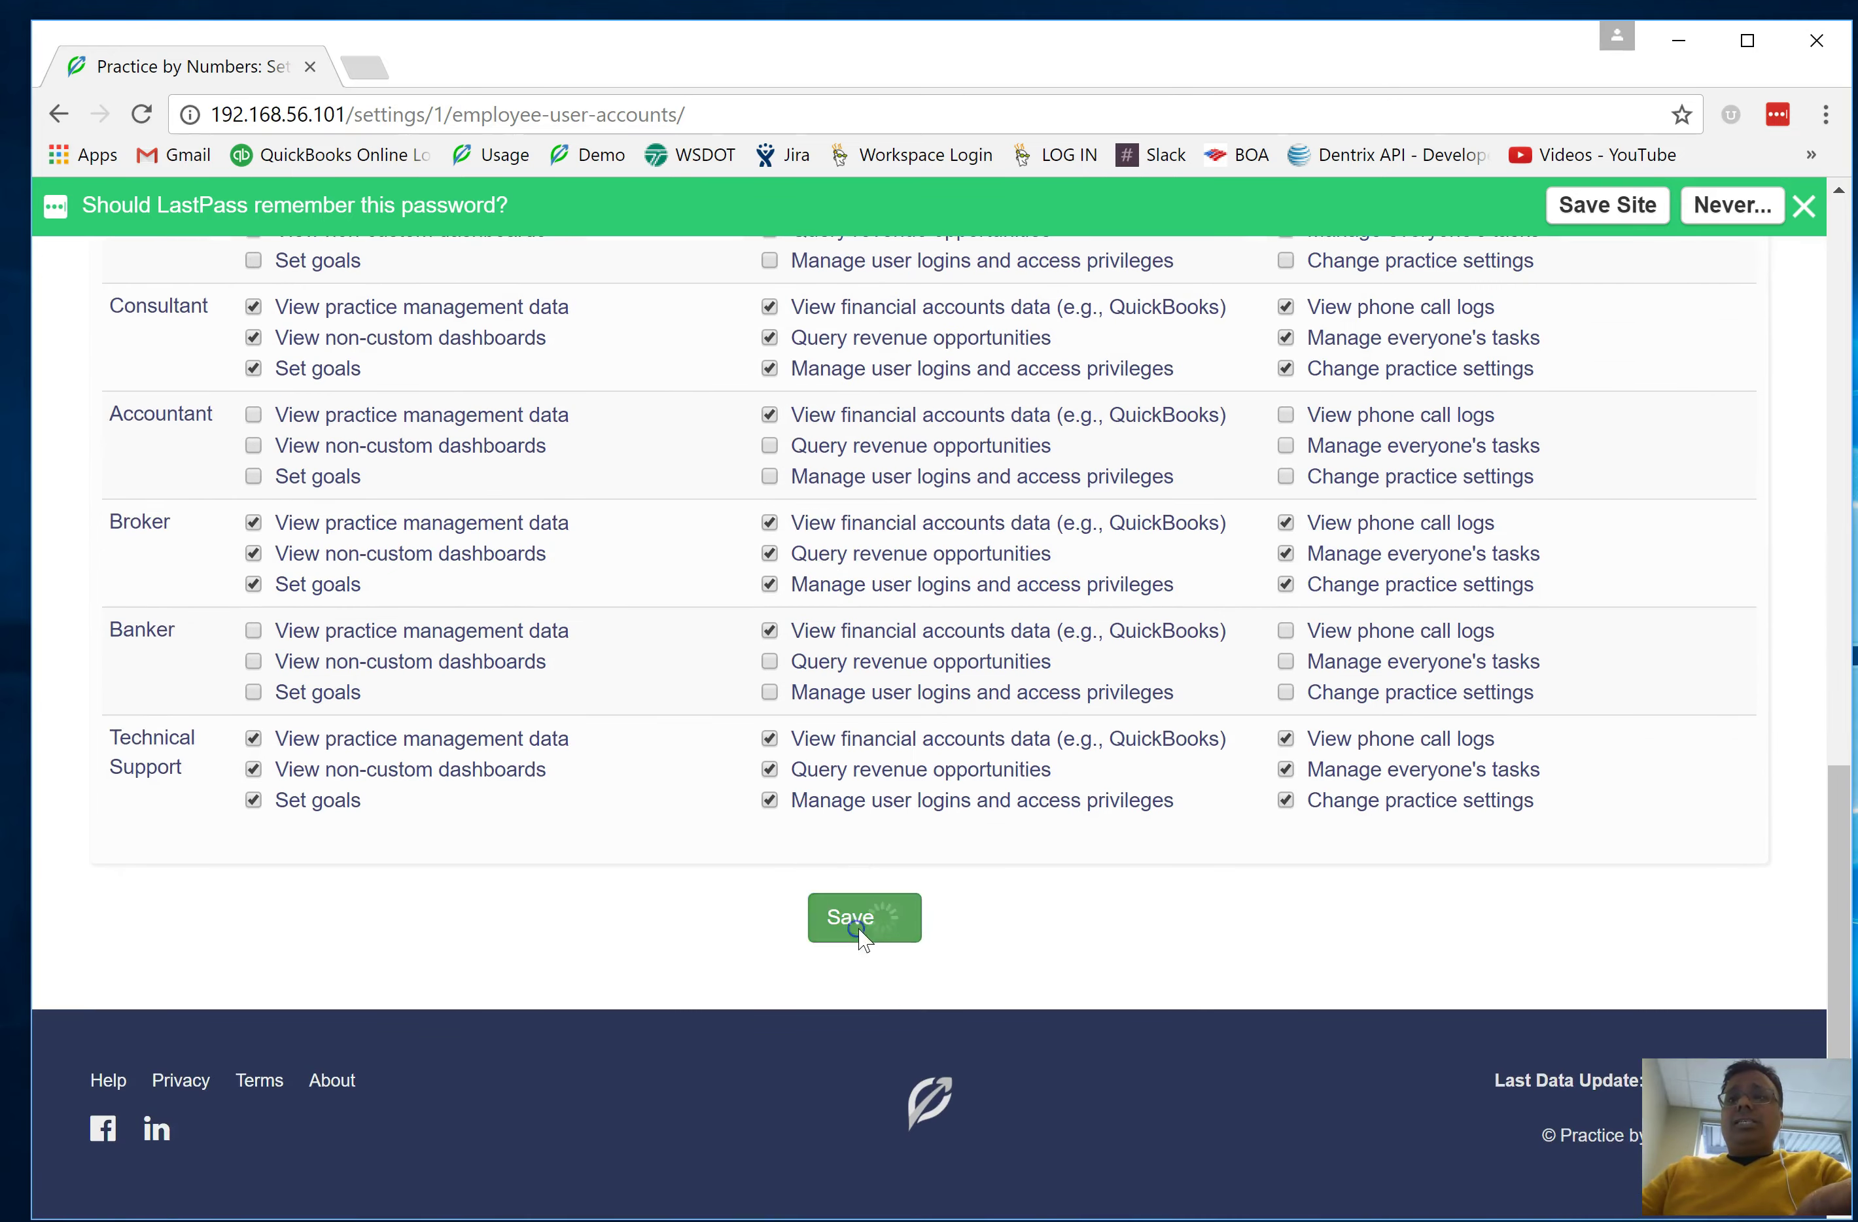
pyautogui.scroll(3, 971, 738)
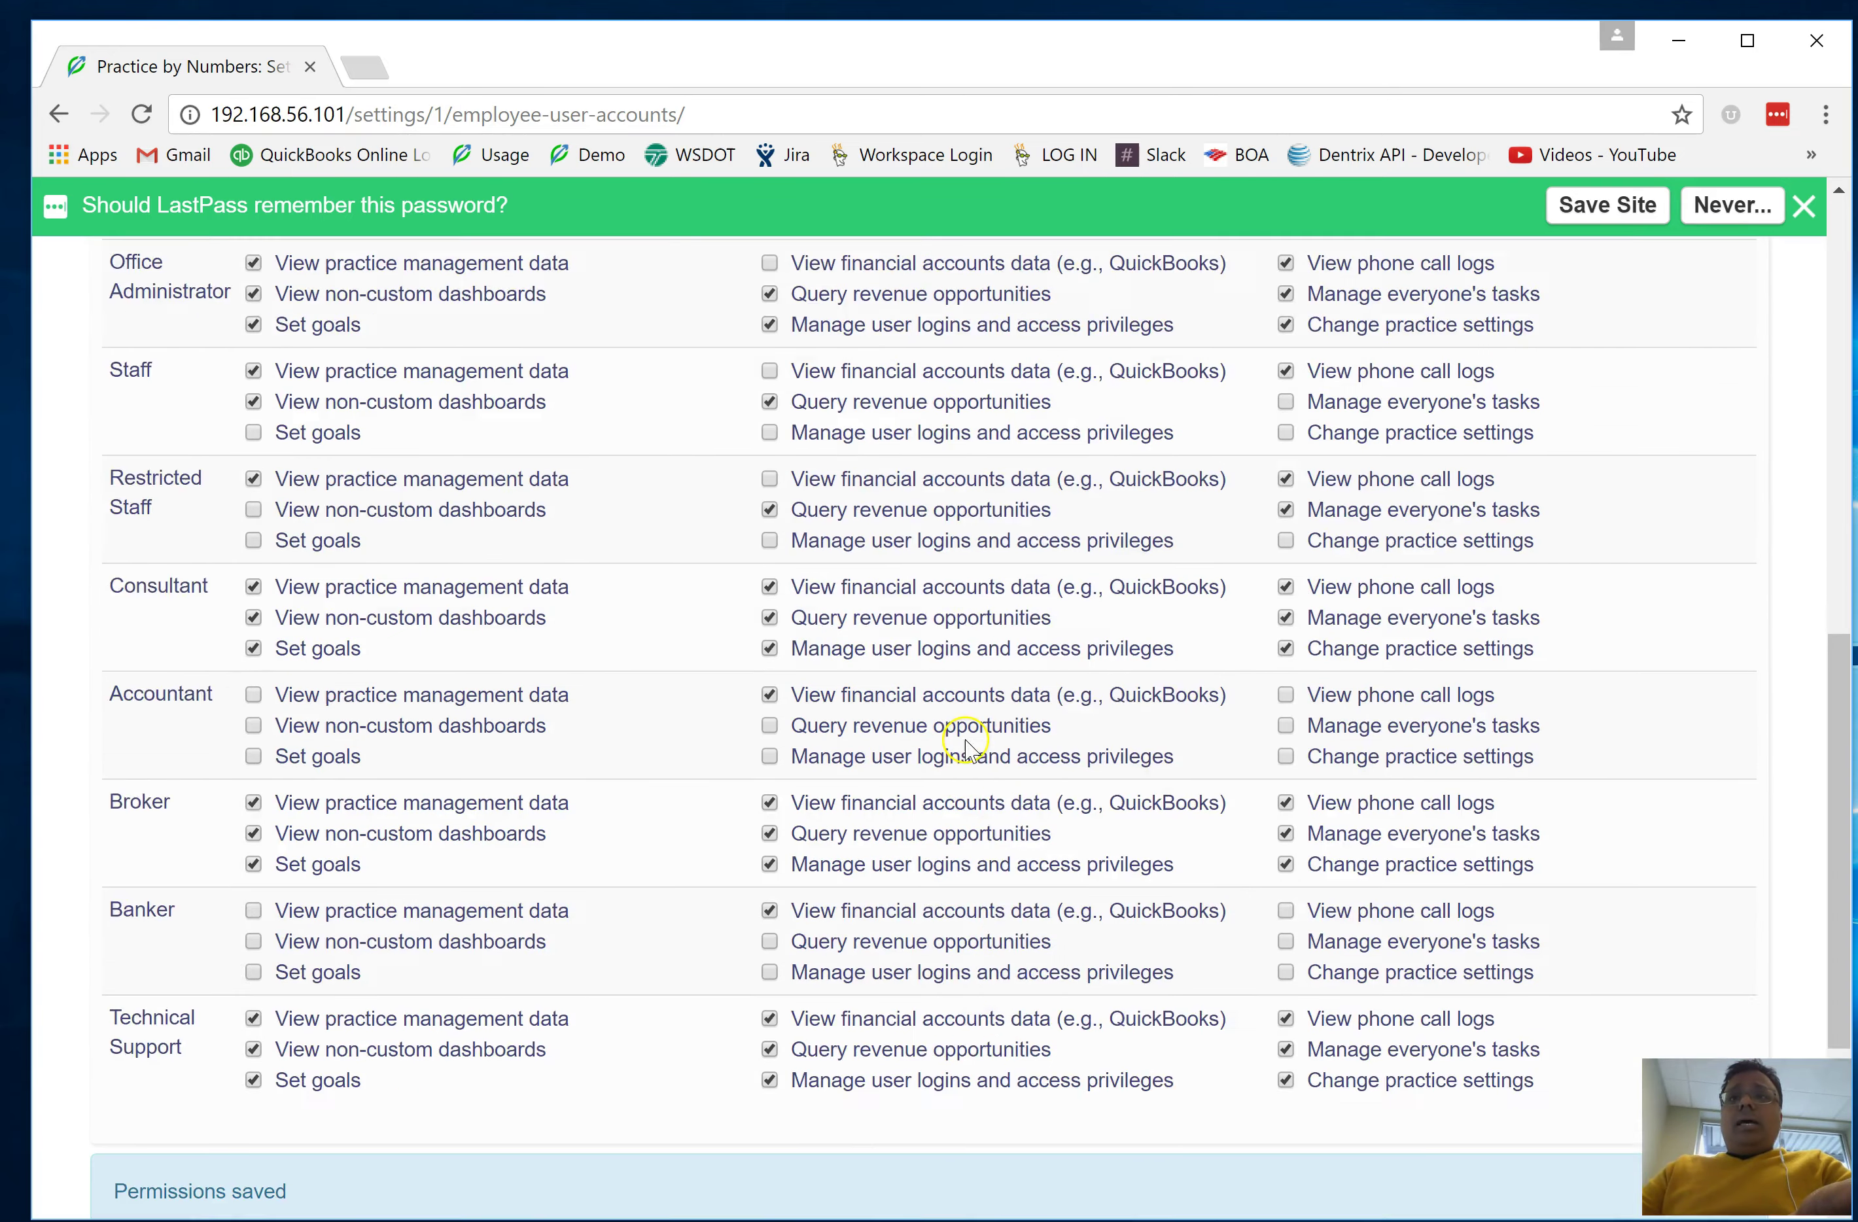
pyautogui.scroll(10, 967, 746)
pyautogui.click(560, 306)
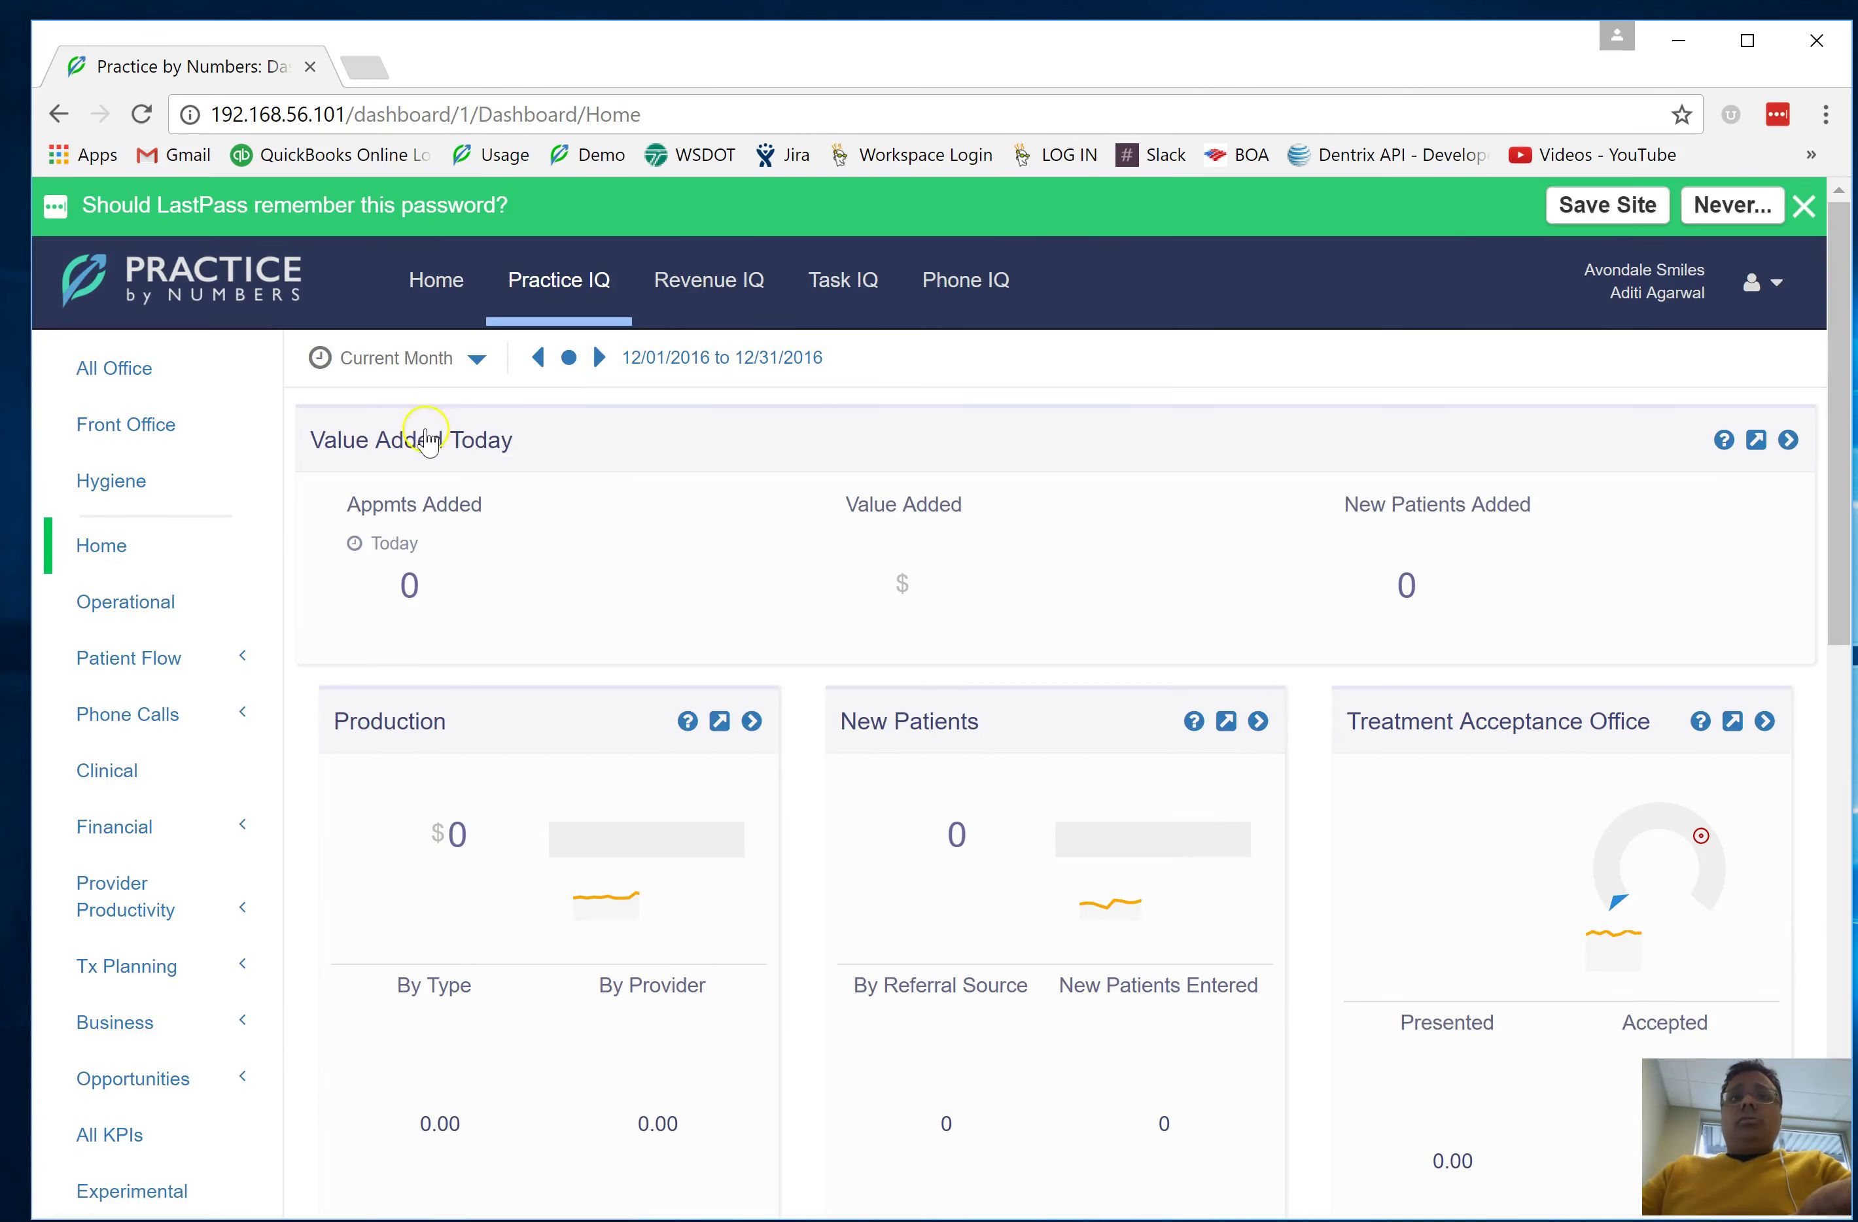
# Open the All Office dashboard from the Practice IQ sidebar
pyautogui.click(171, 376)
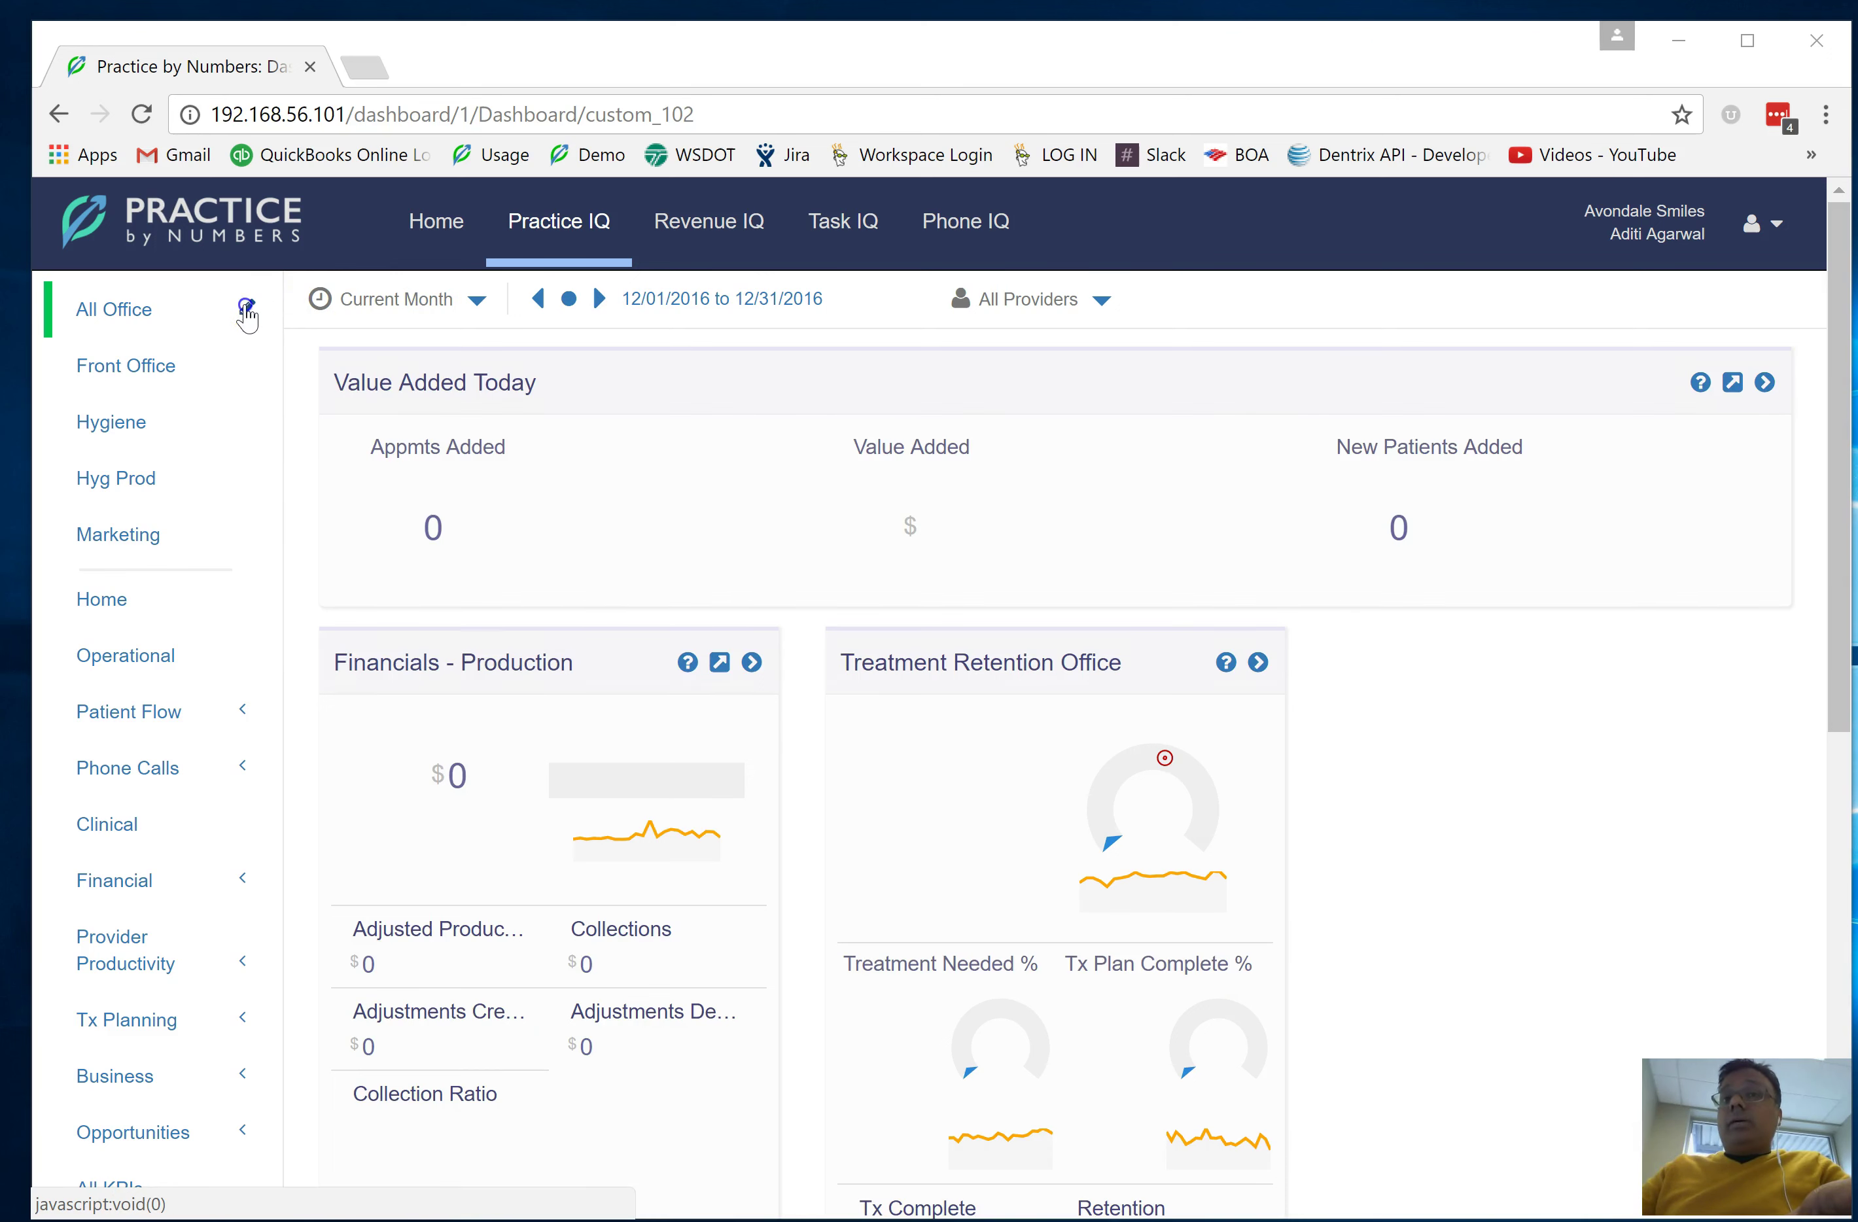
# Review who the All Office dashboard is shared with, then switch to the Hygiene dashboard
pyautogui.click(247, 310)
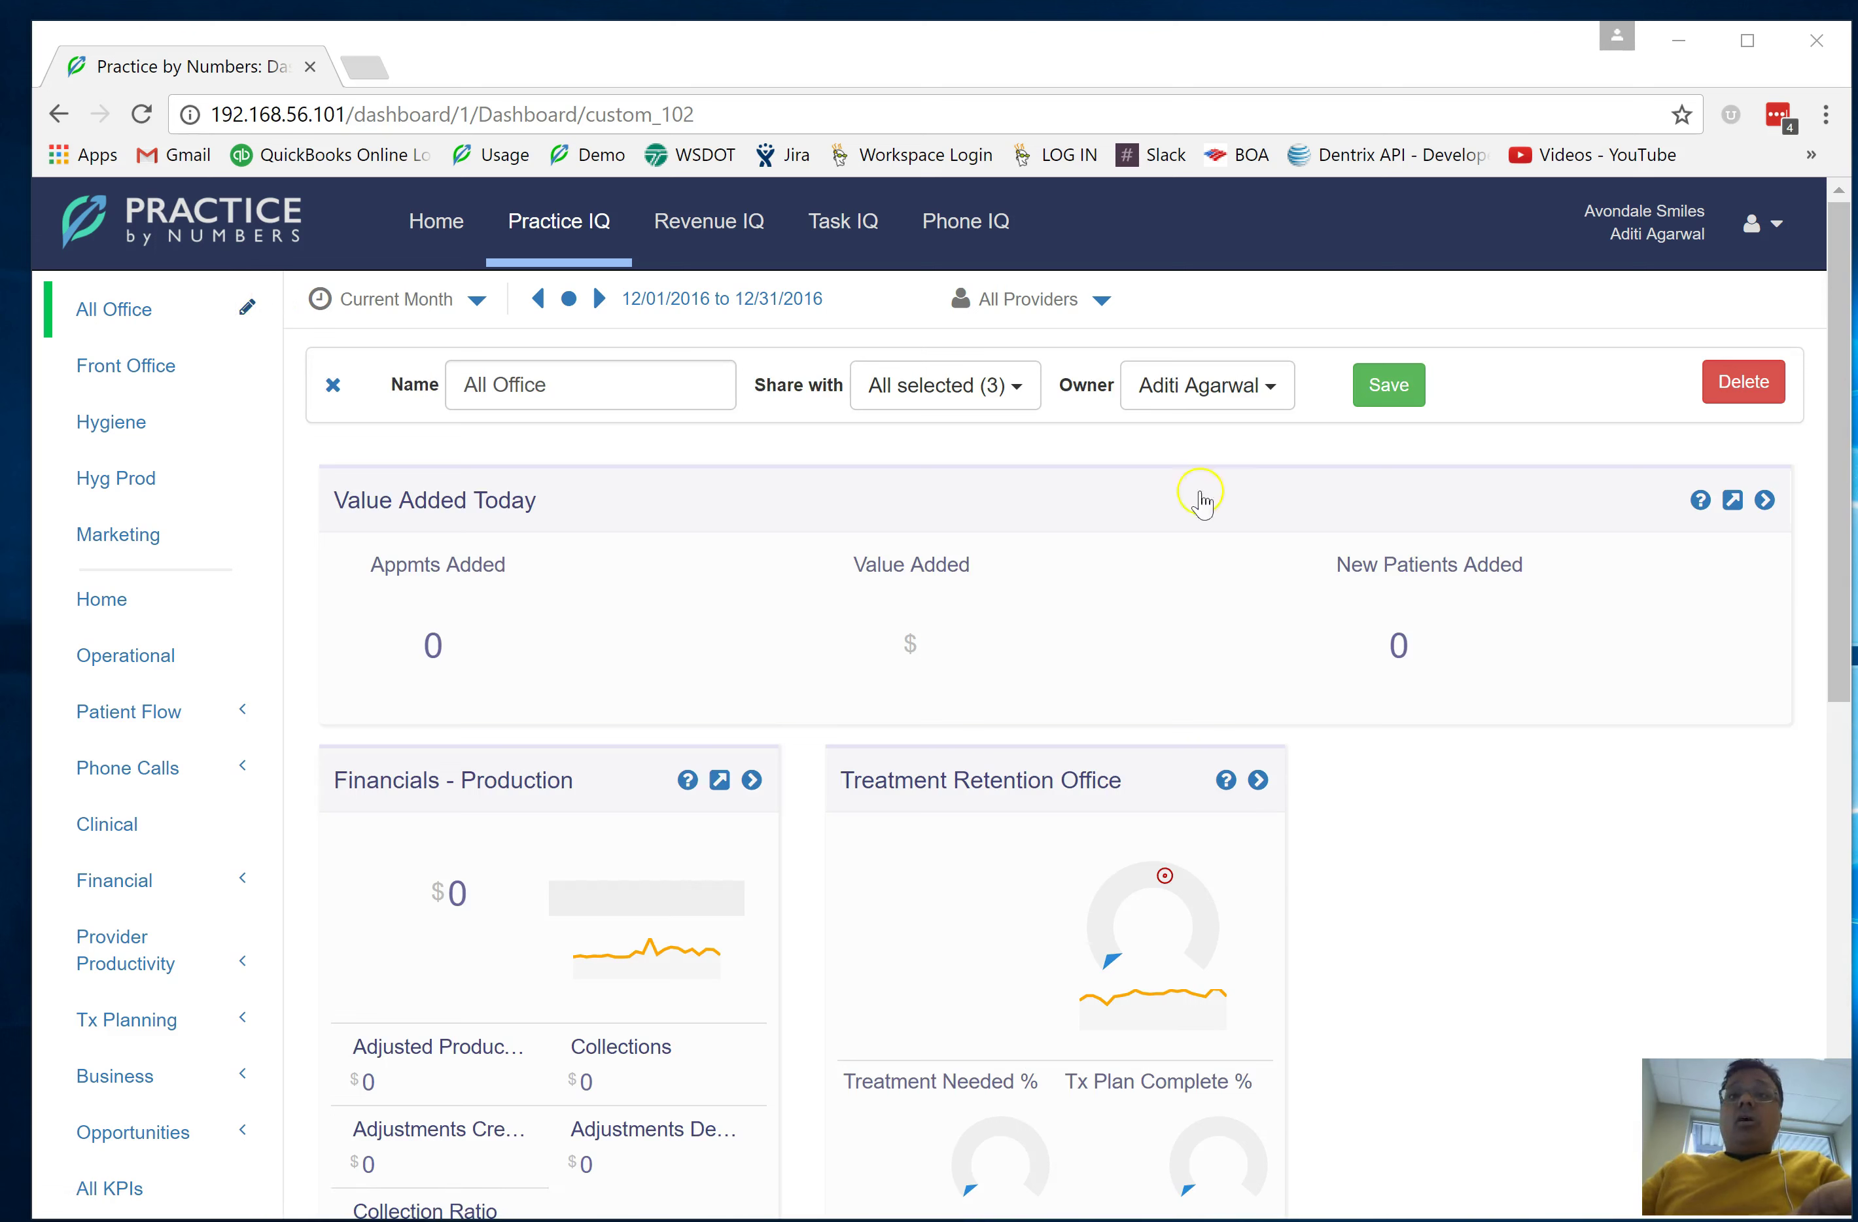
pyautogui.click(936, 392)
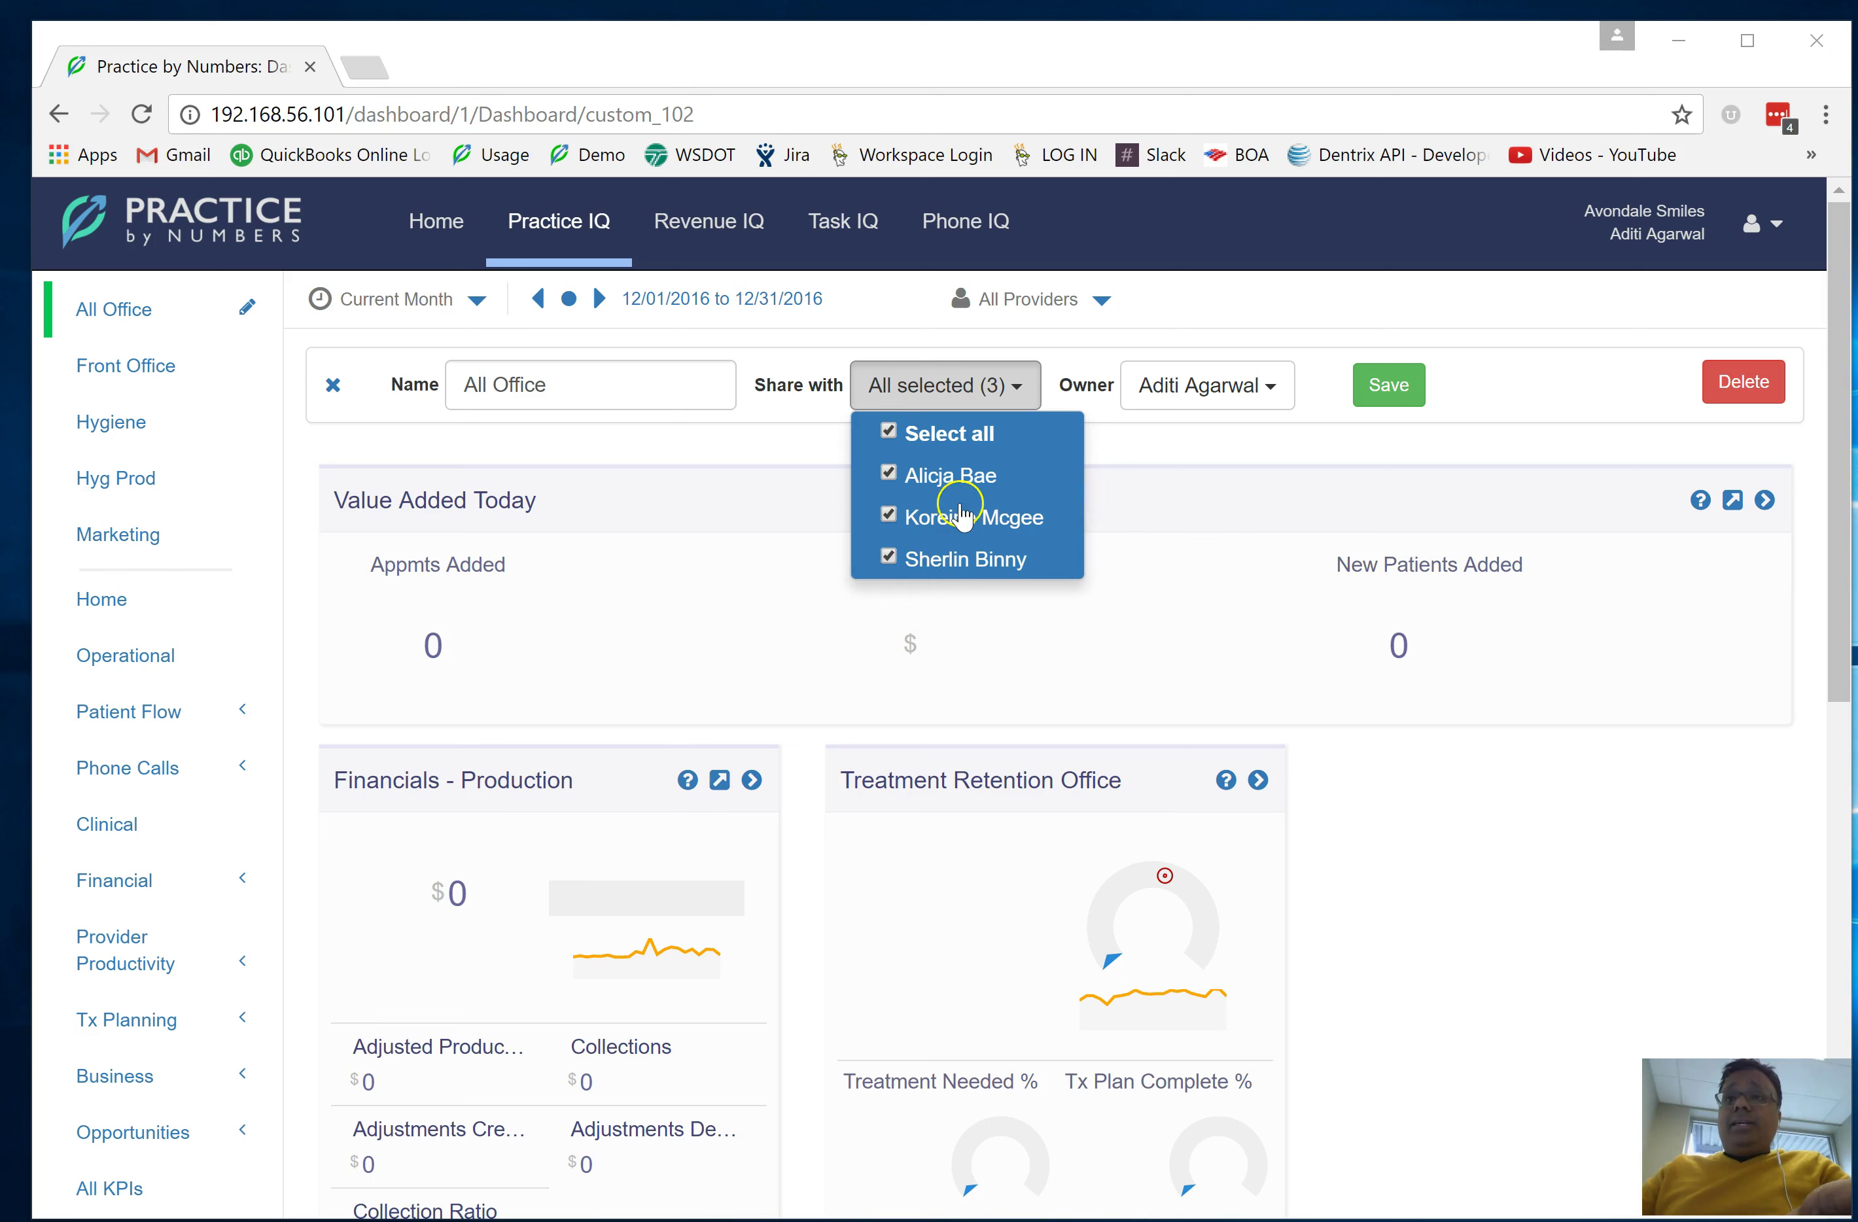
pyautogui.click(117, 433)
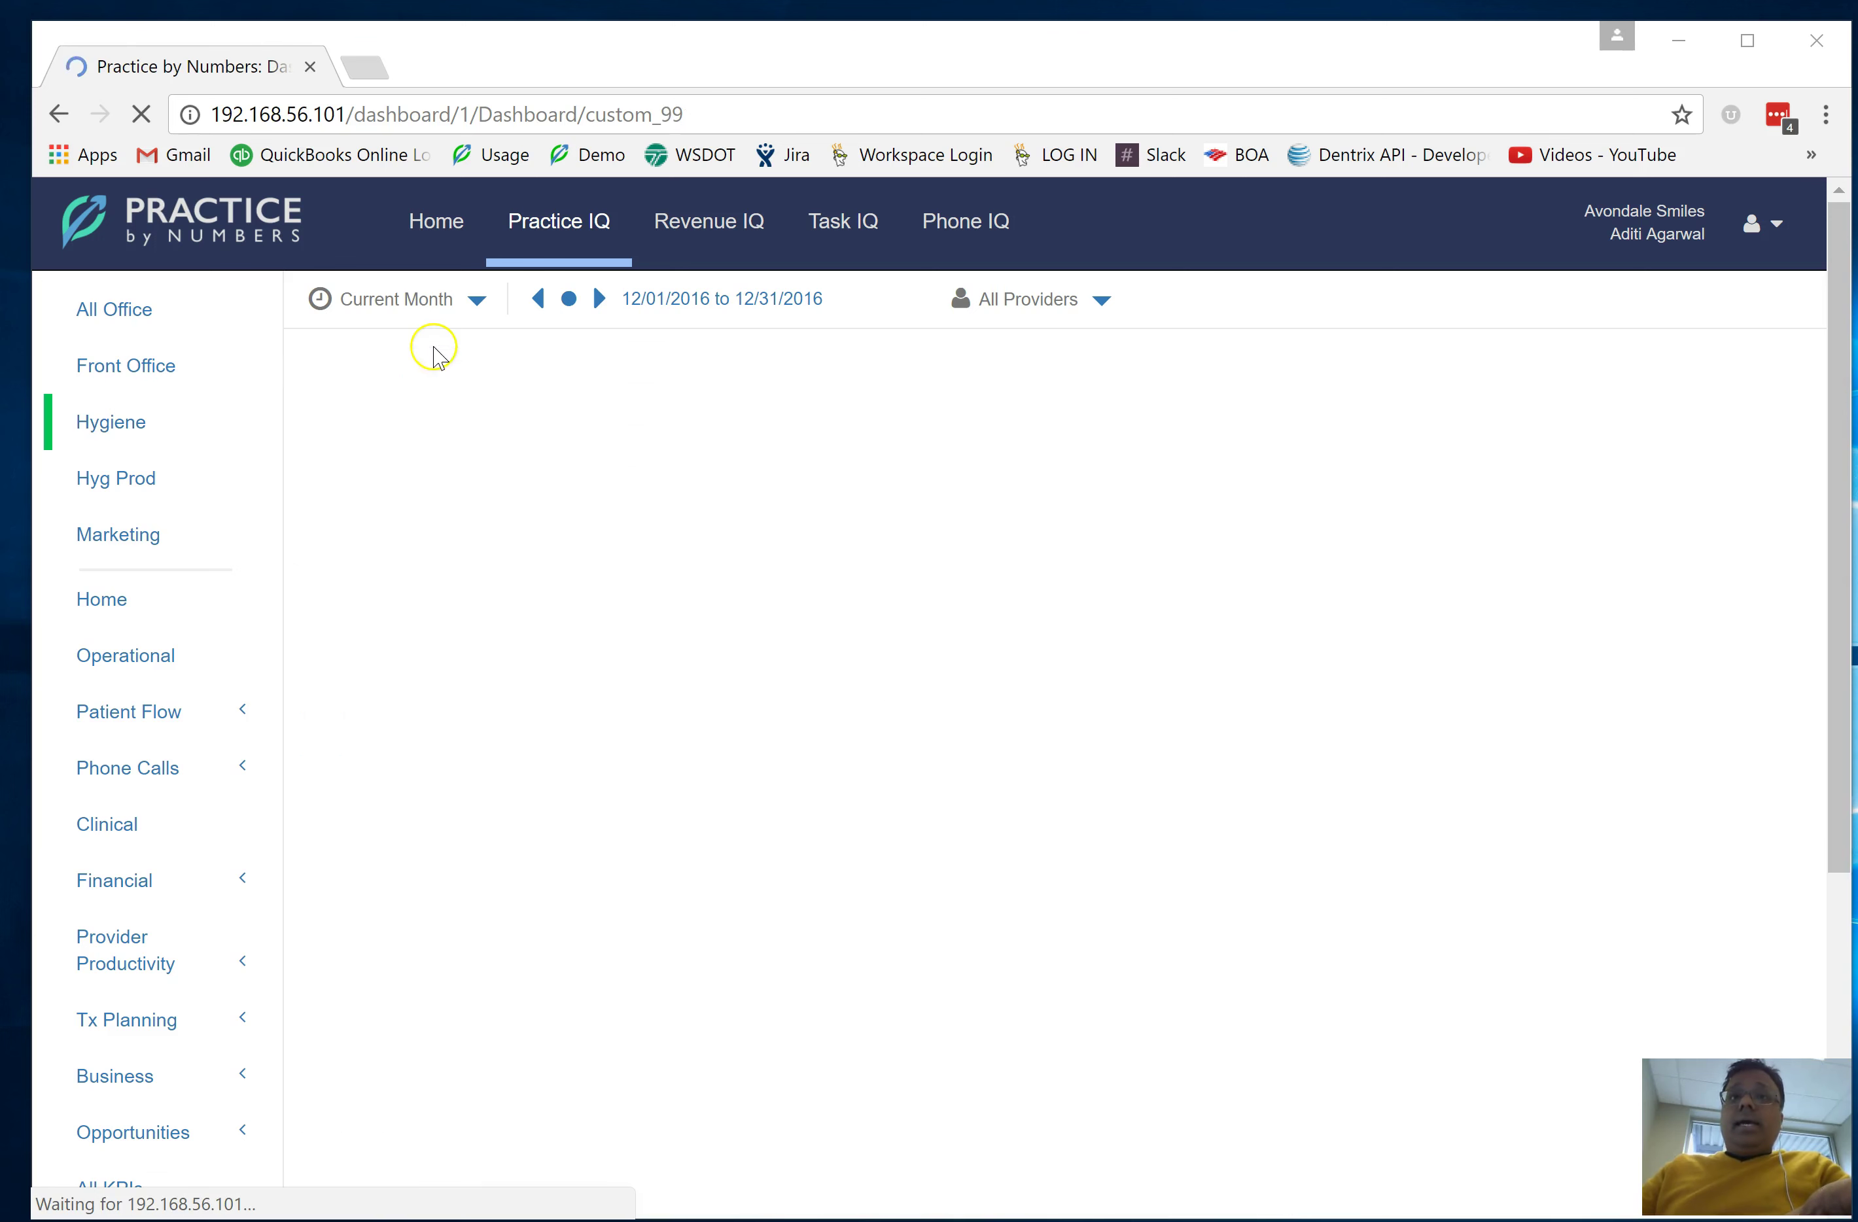
# Check the Hygiene dashboard's sharing: two staff members, not the restricted user
pyautogui.click(246, 421)
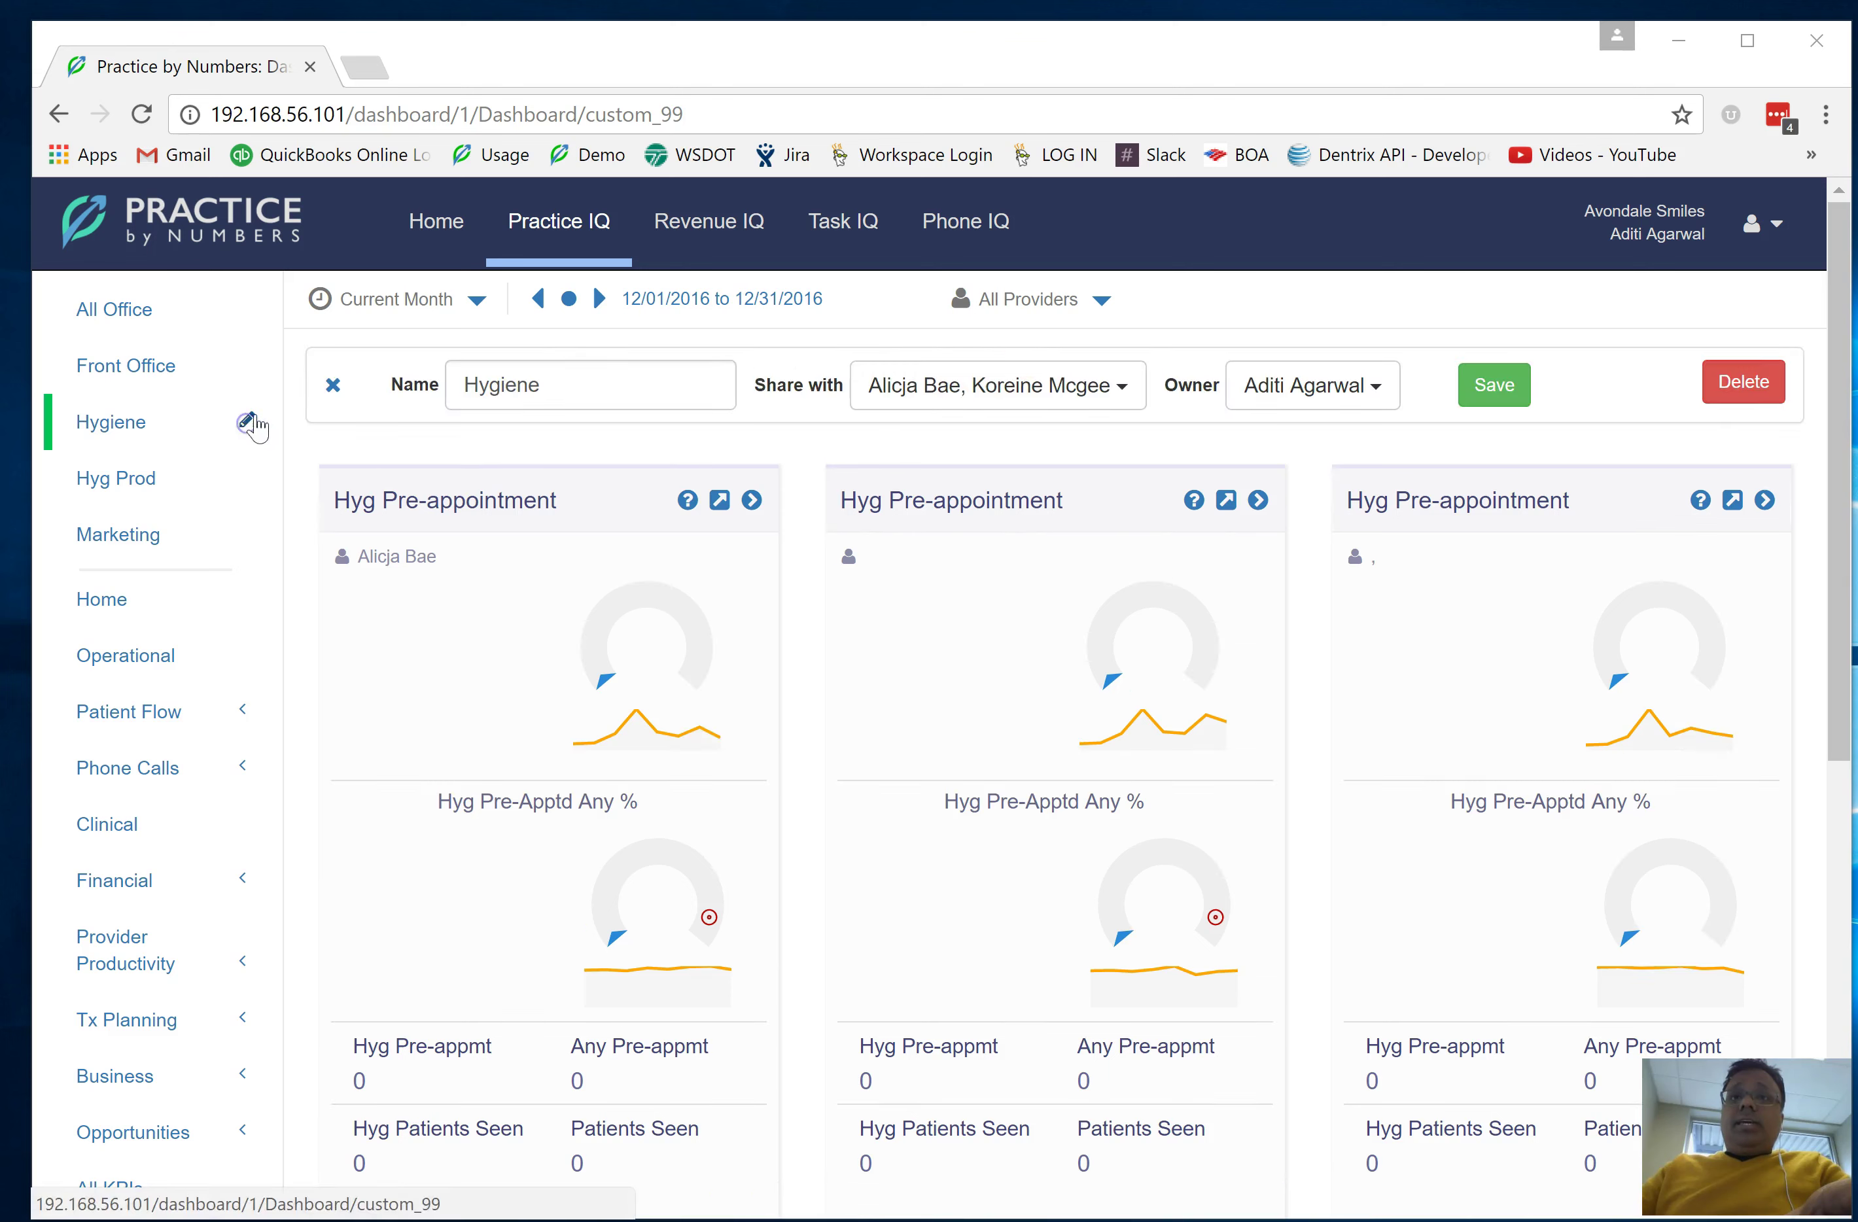
pyautogui.click(1063, 389)
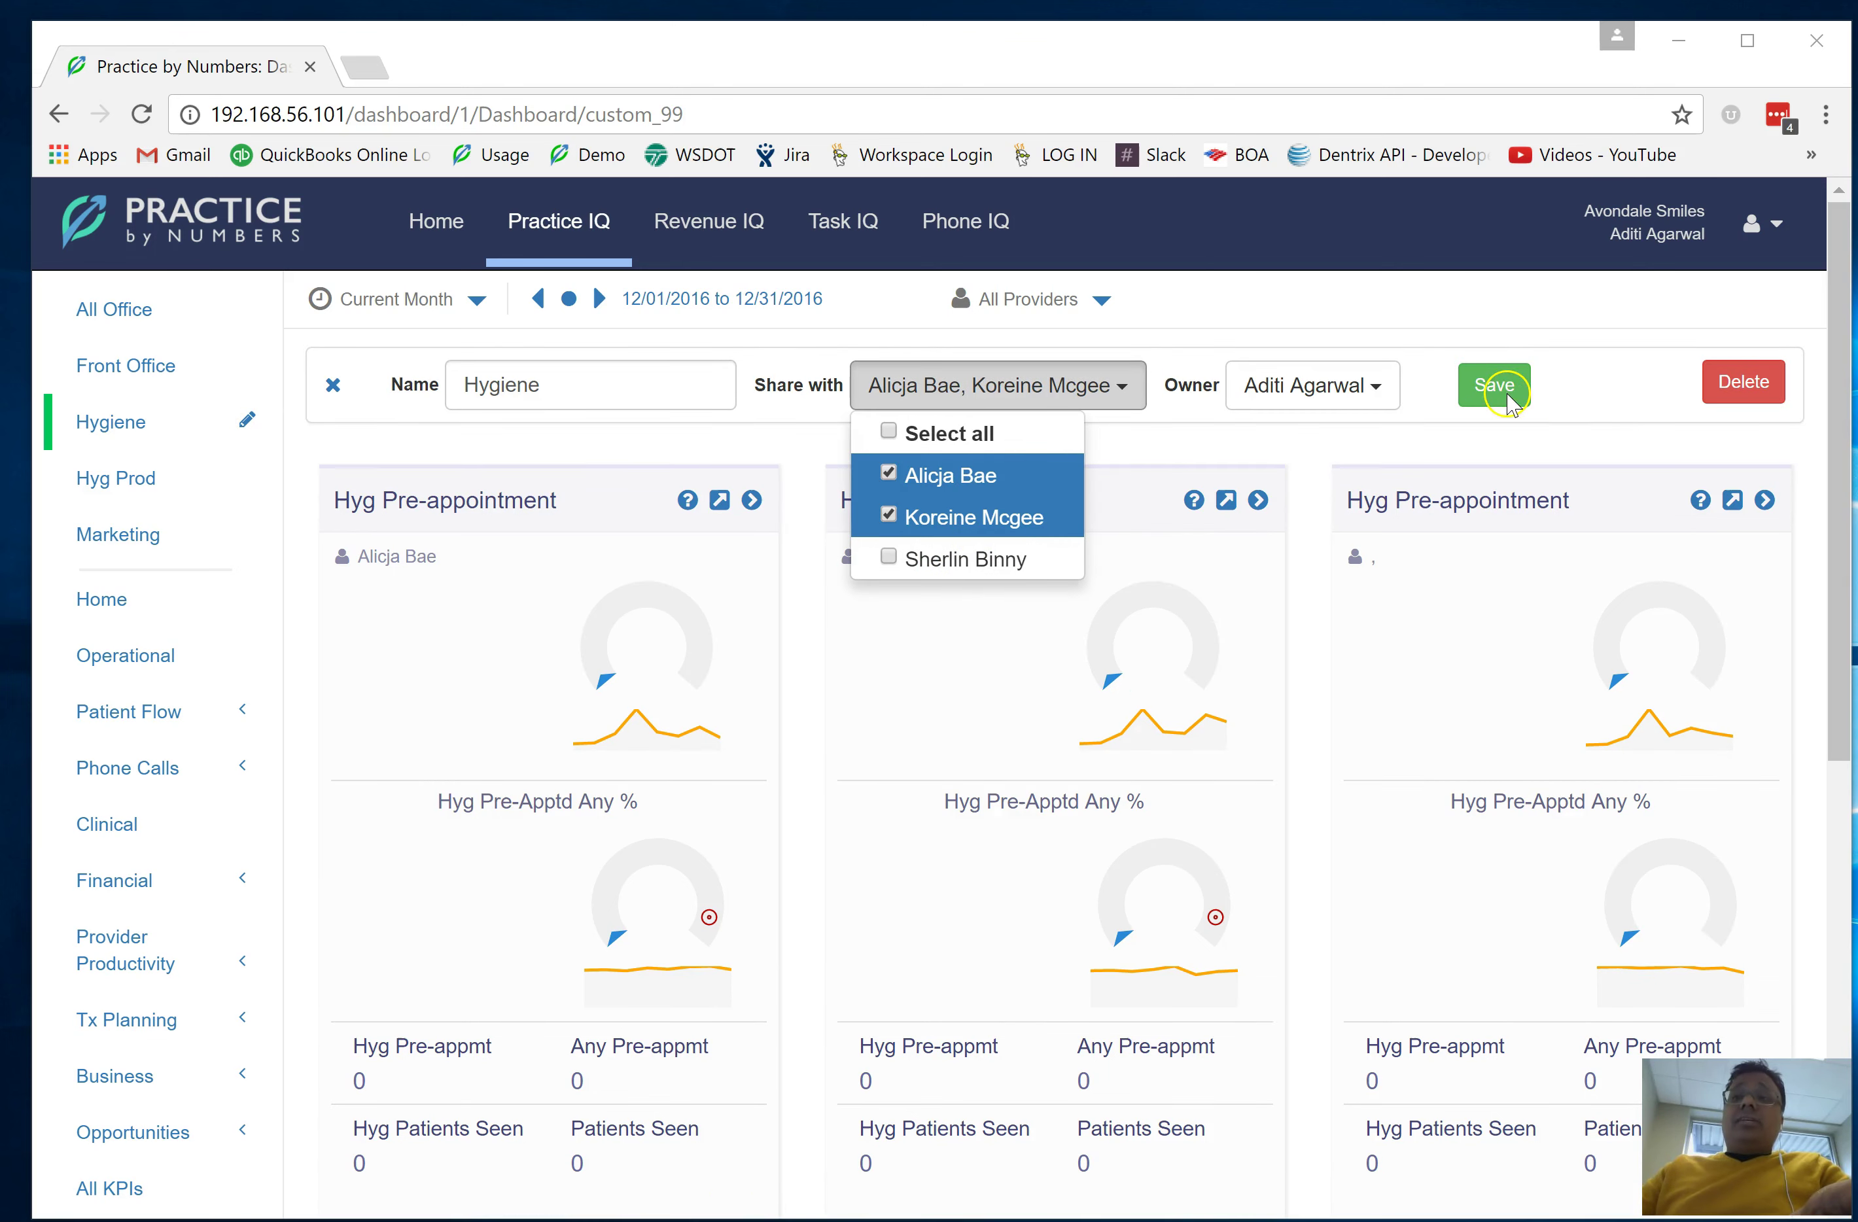
pyautogui.click(1620, 439)
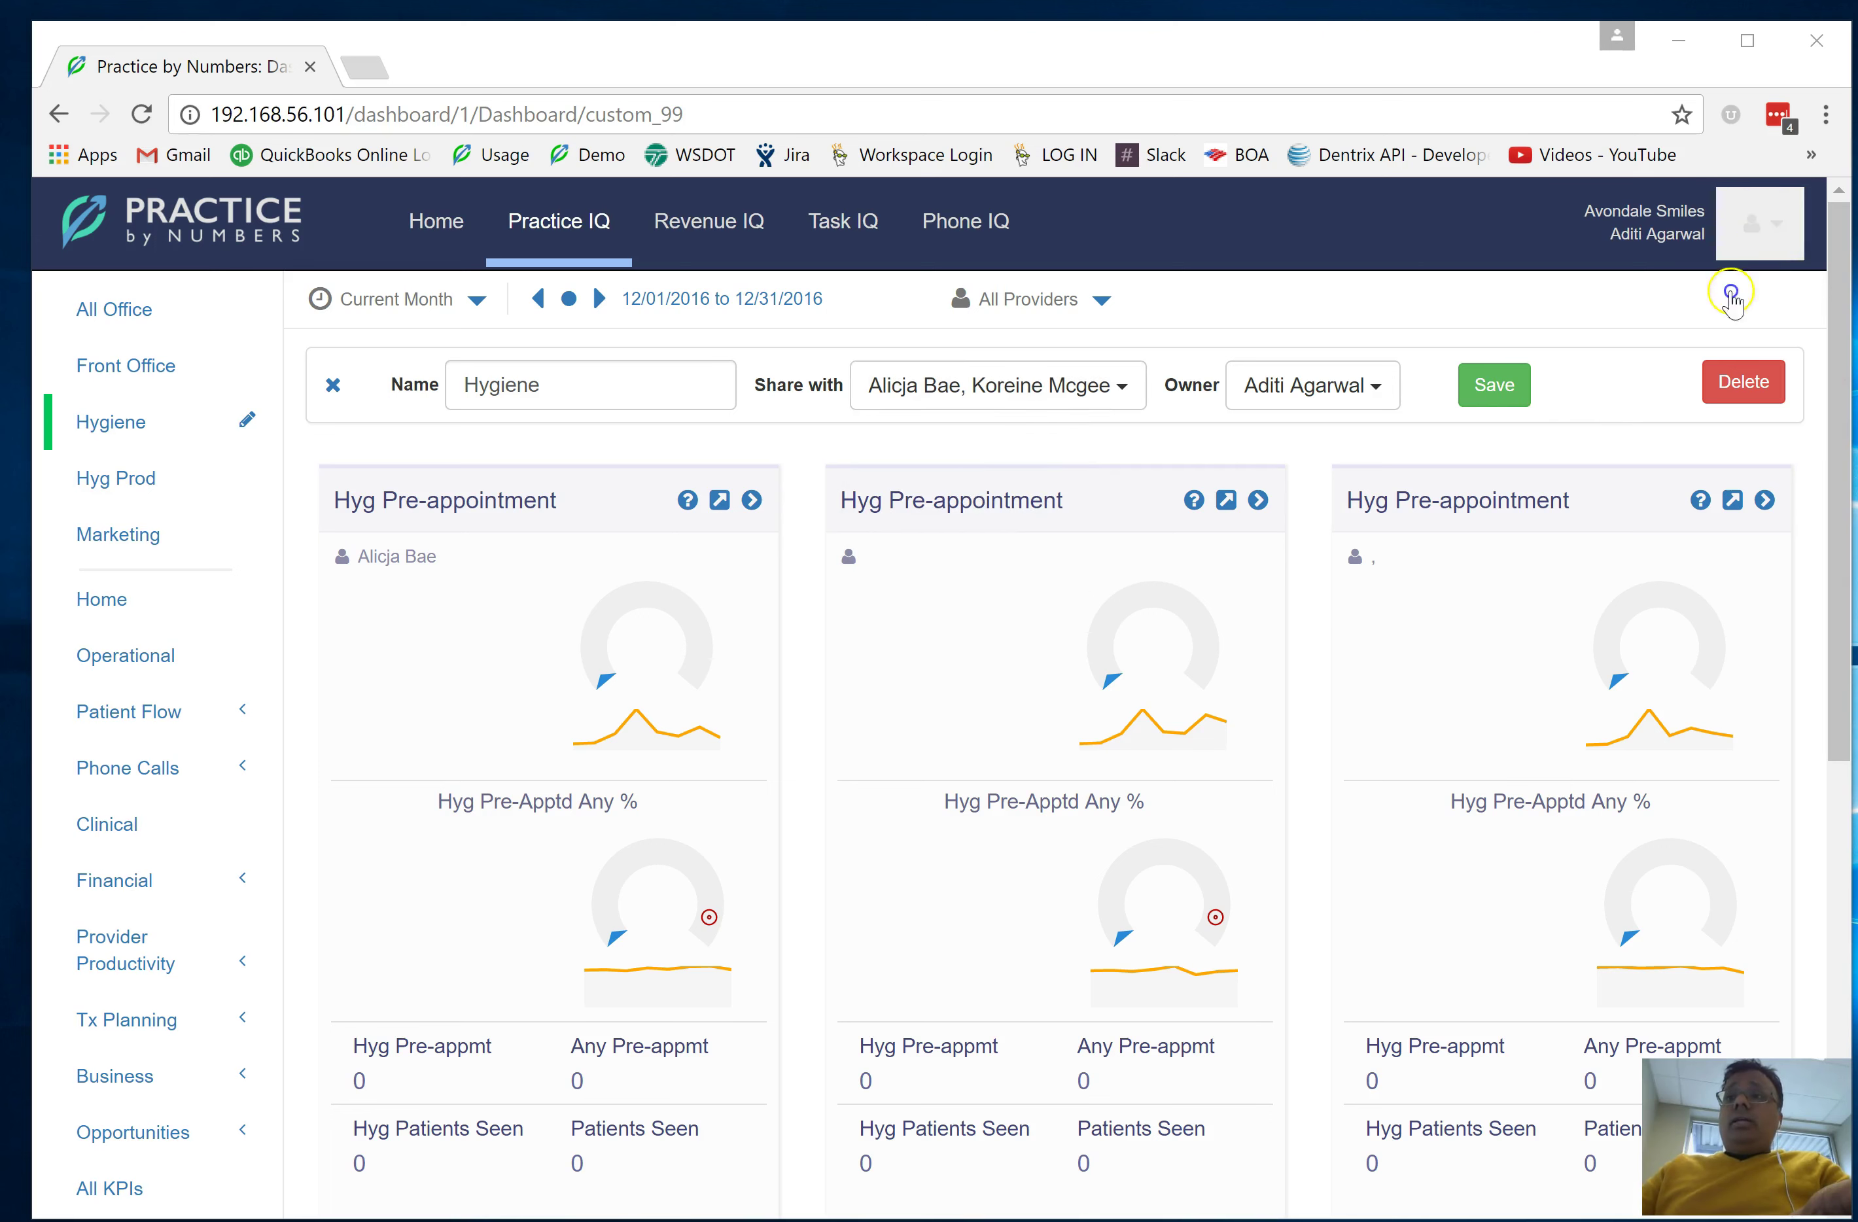
pyautogui.click(1758, 235)
# Log out of the owner account and sign in as the restricted staff user
pyautogui.click(1636, 436)
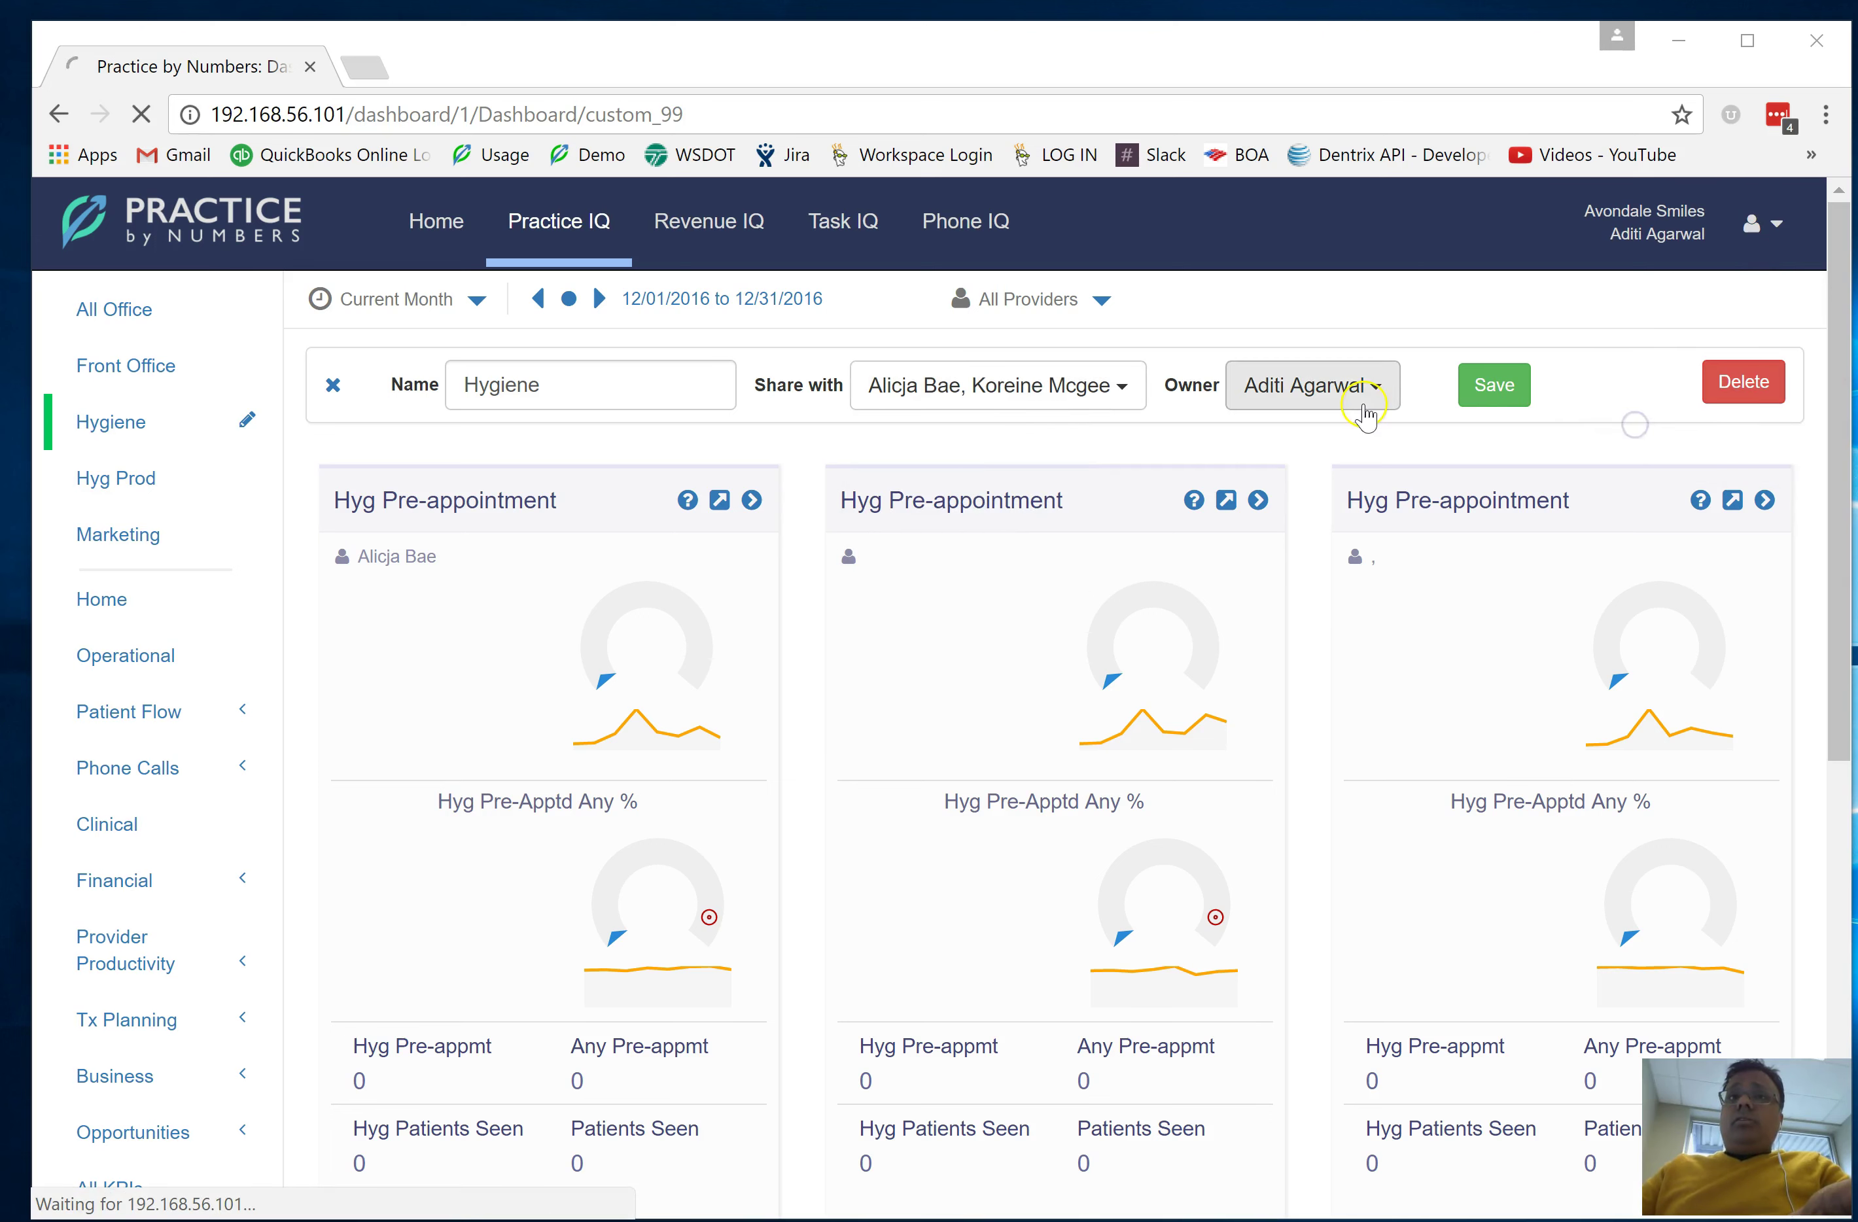
pyautogui.click(872, 547)
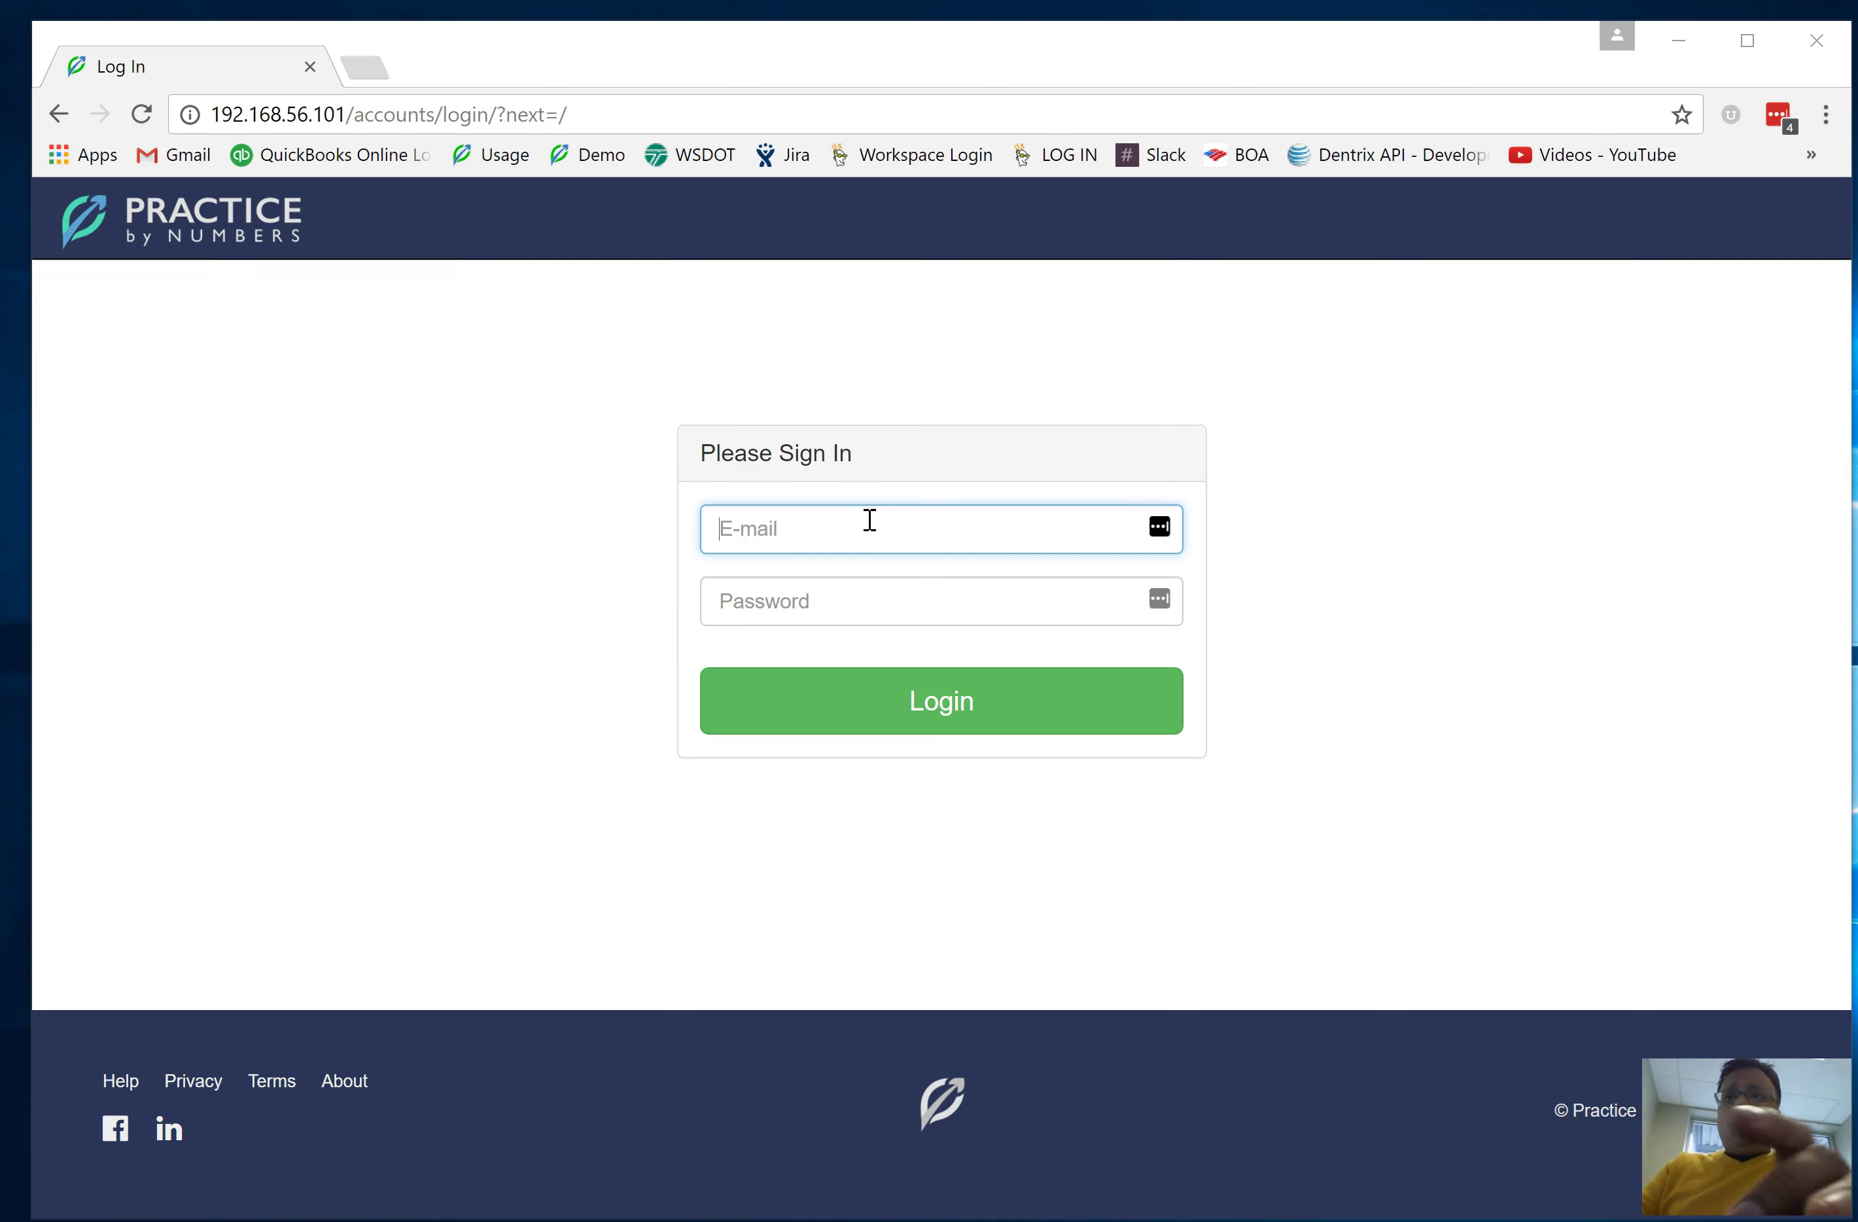
pyautogui.click(656, 432)
pyautogui.click(781, 540)
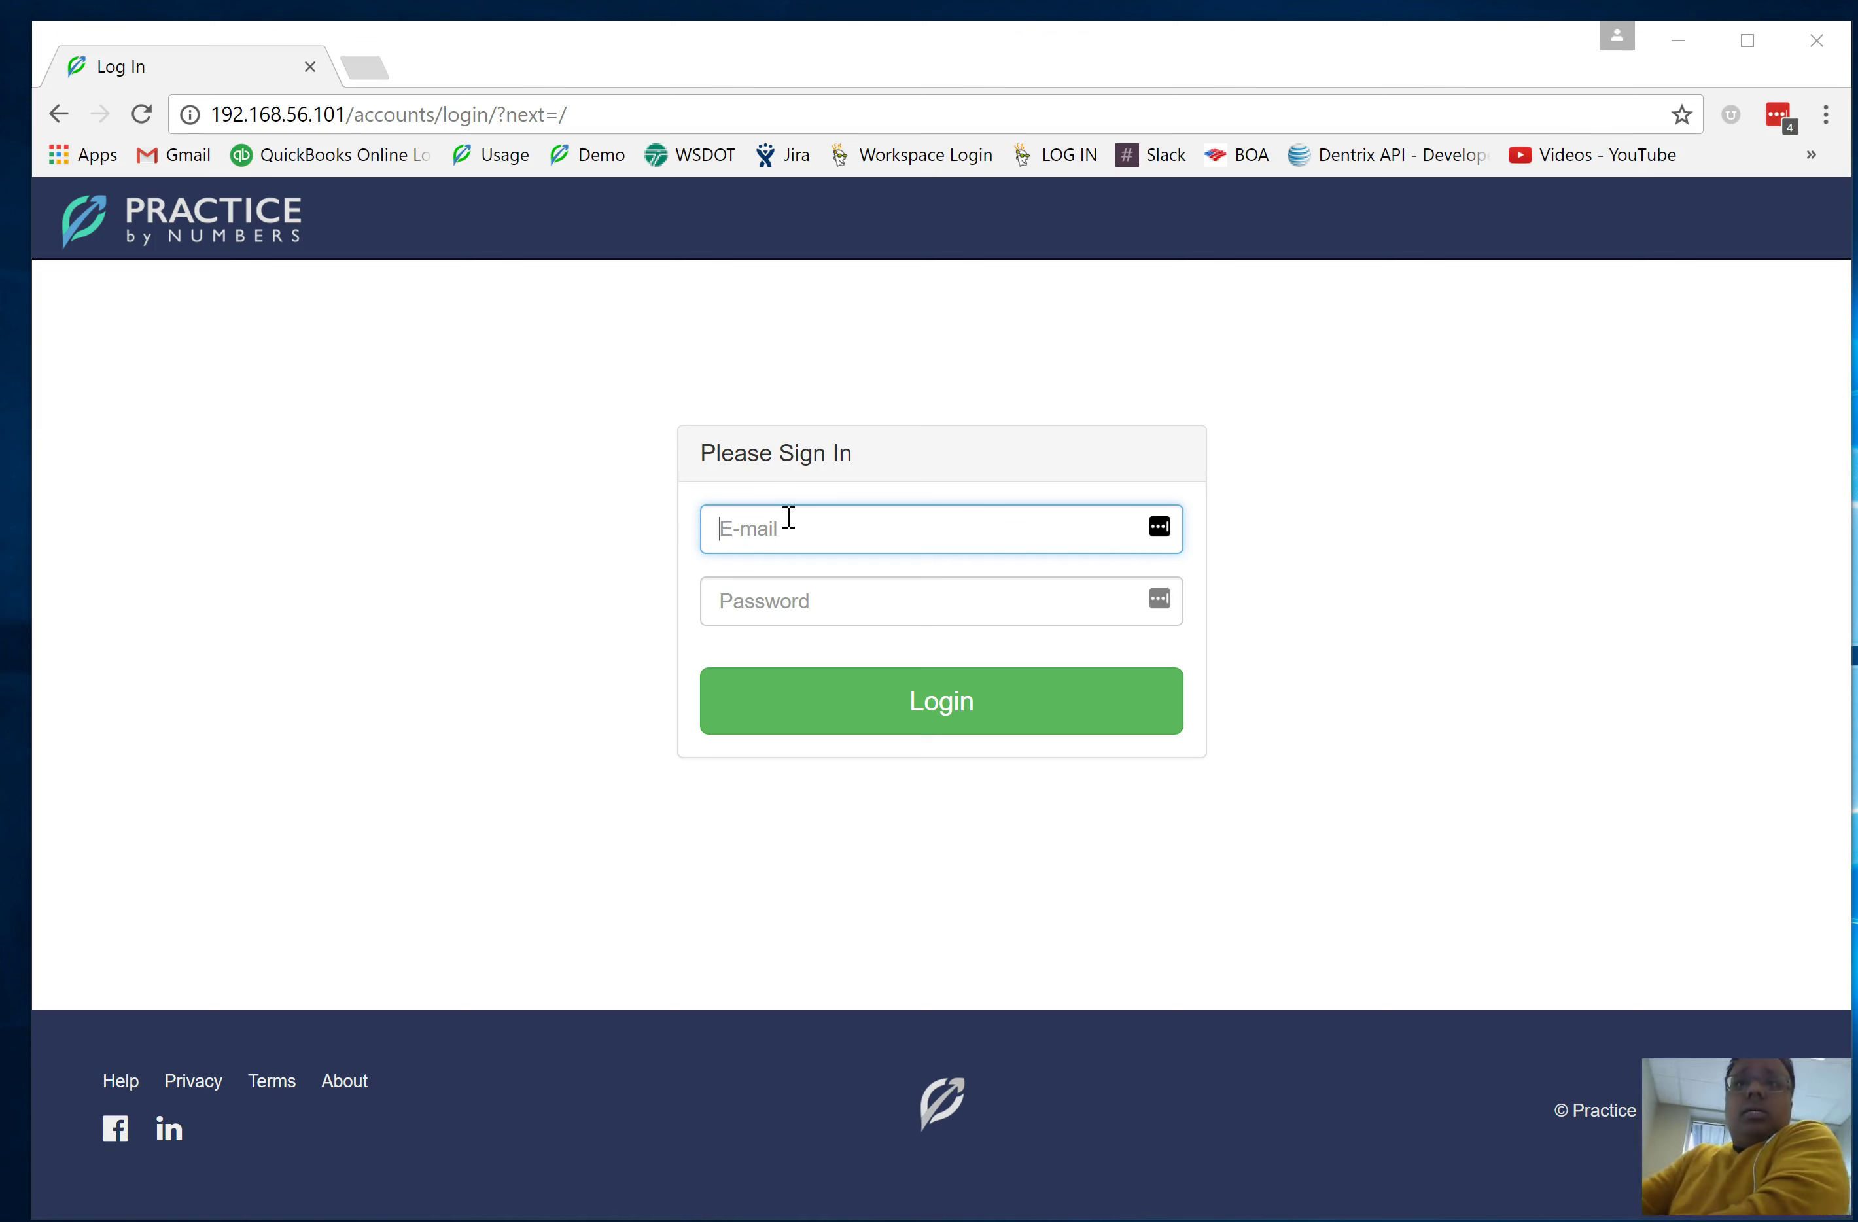
pyautogui.click(798, 528)
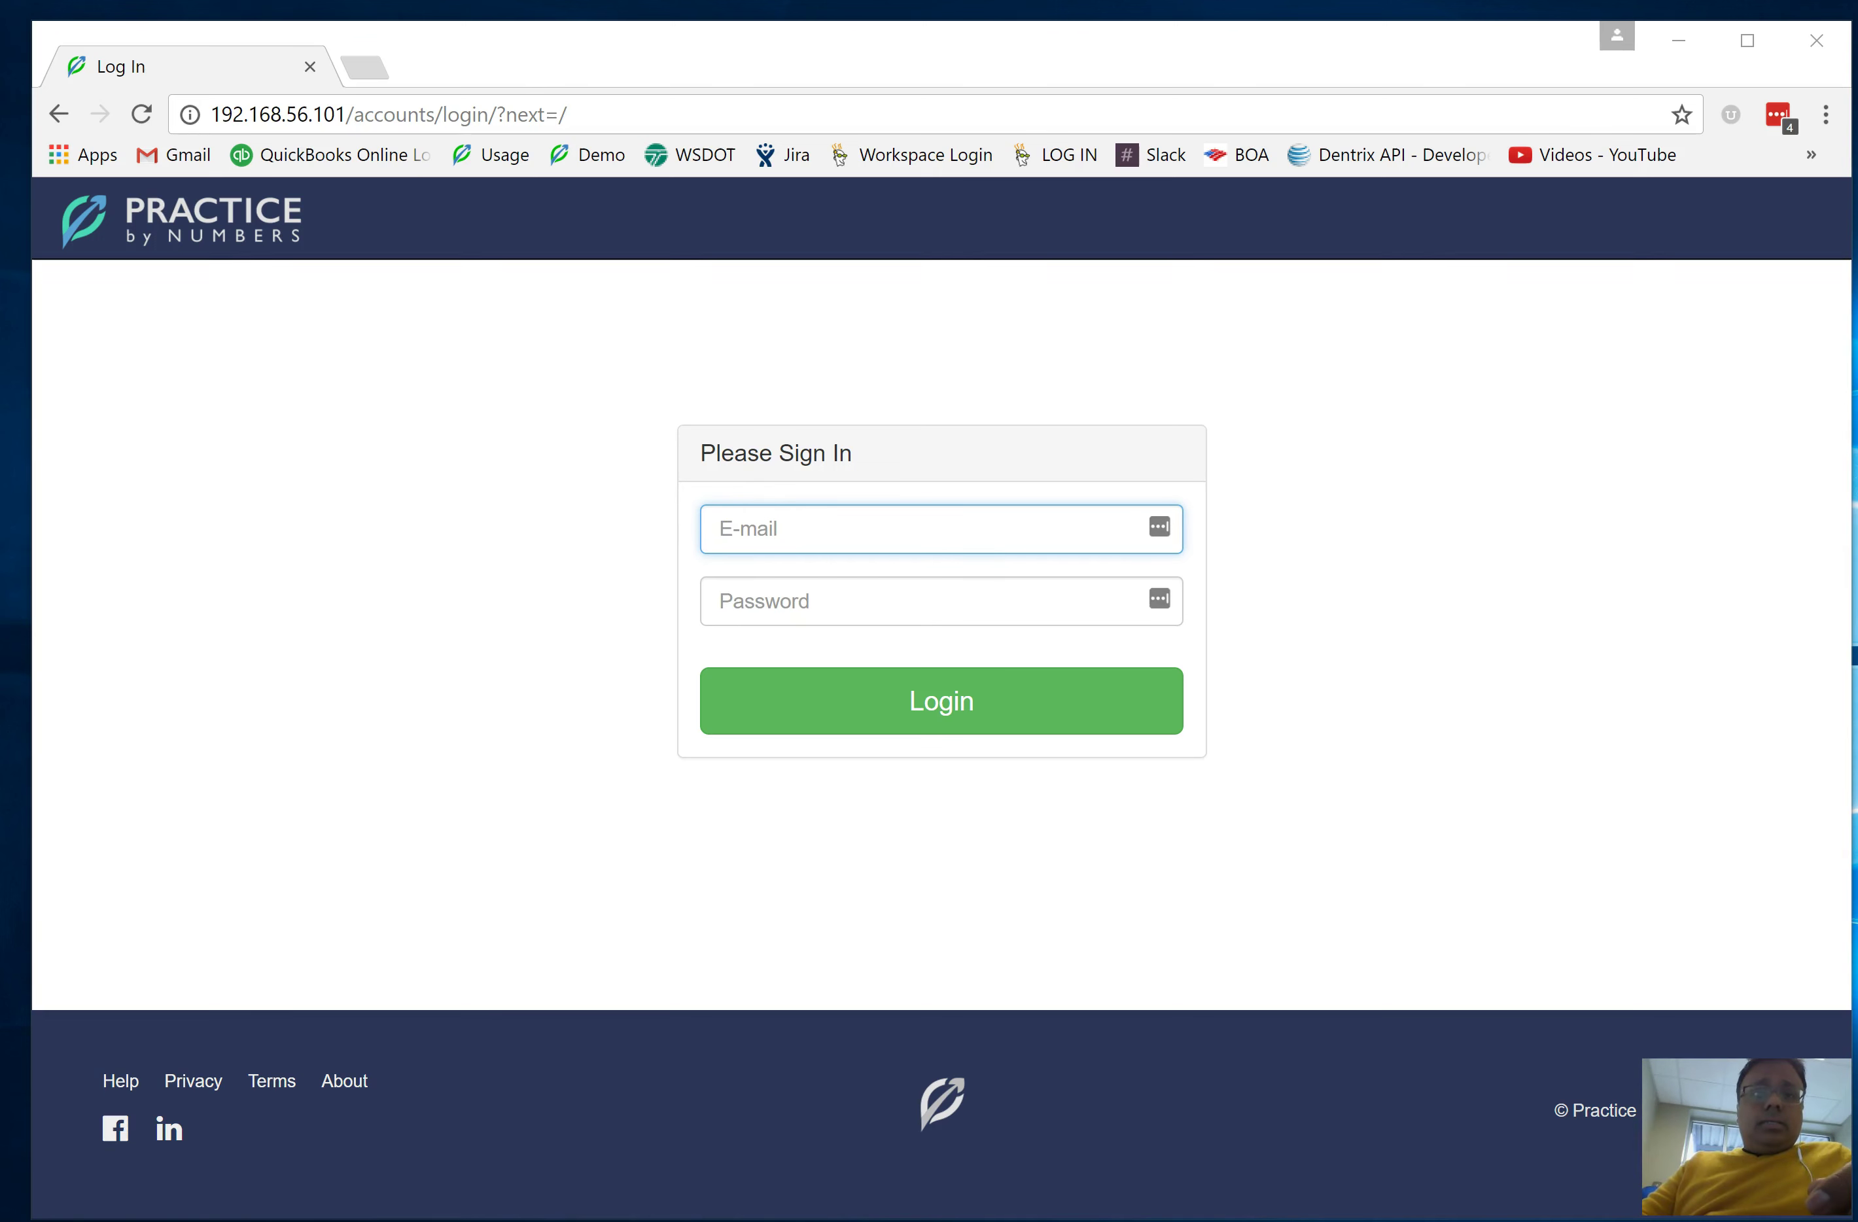
pyautogui.click(983, 722)
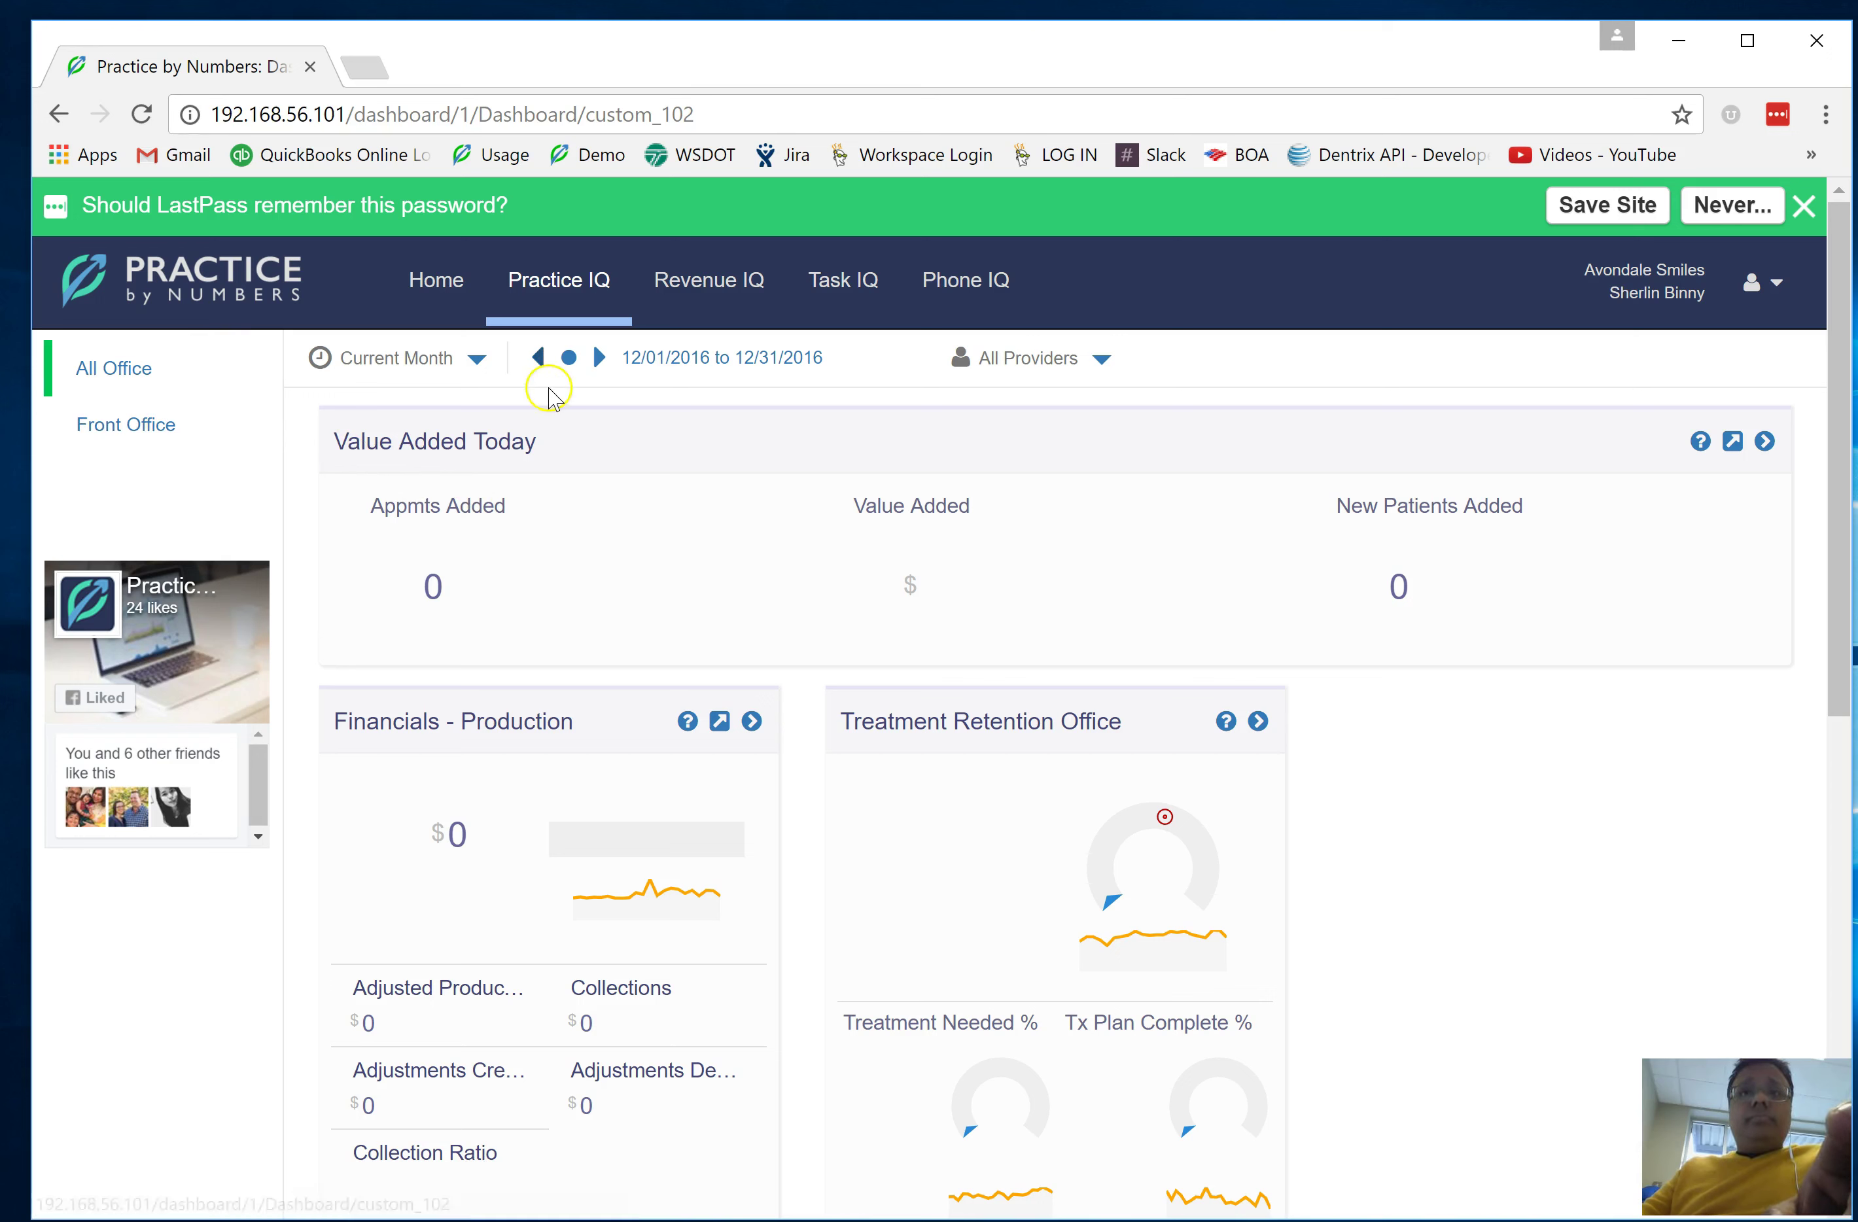
# As the restricted user, open Revenue IQ's Treatment search with plan dates 12/05/2015–12/05/2016
pyautogui.click(706, 295)
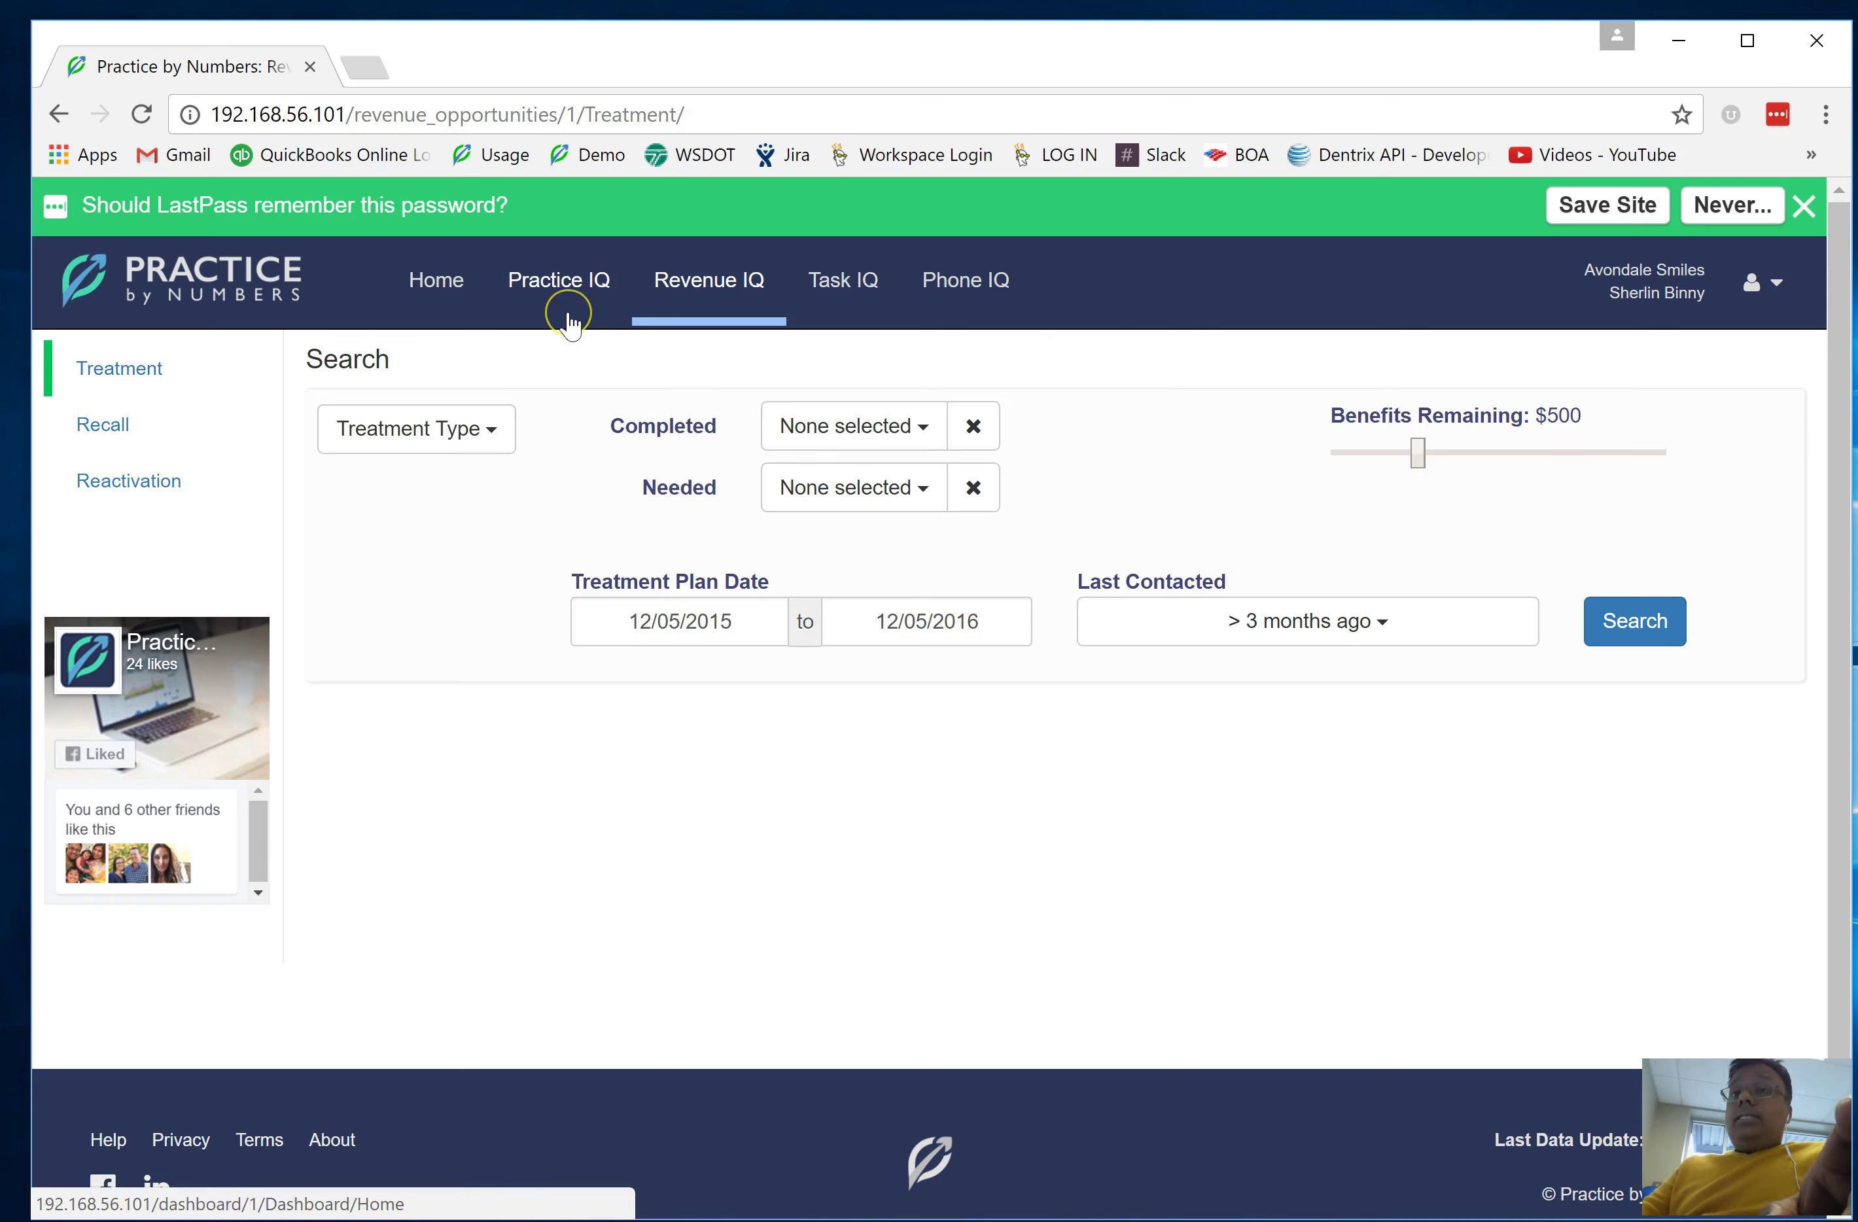
pyautogui.click(658, 405)
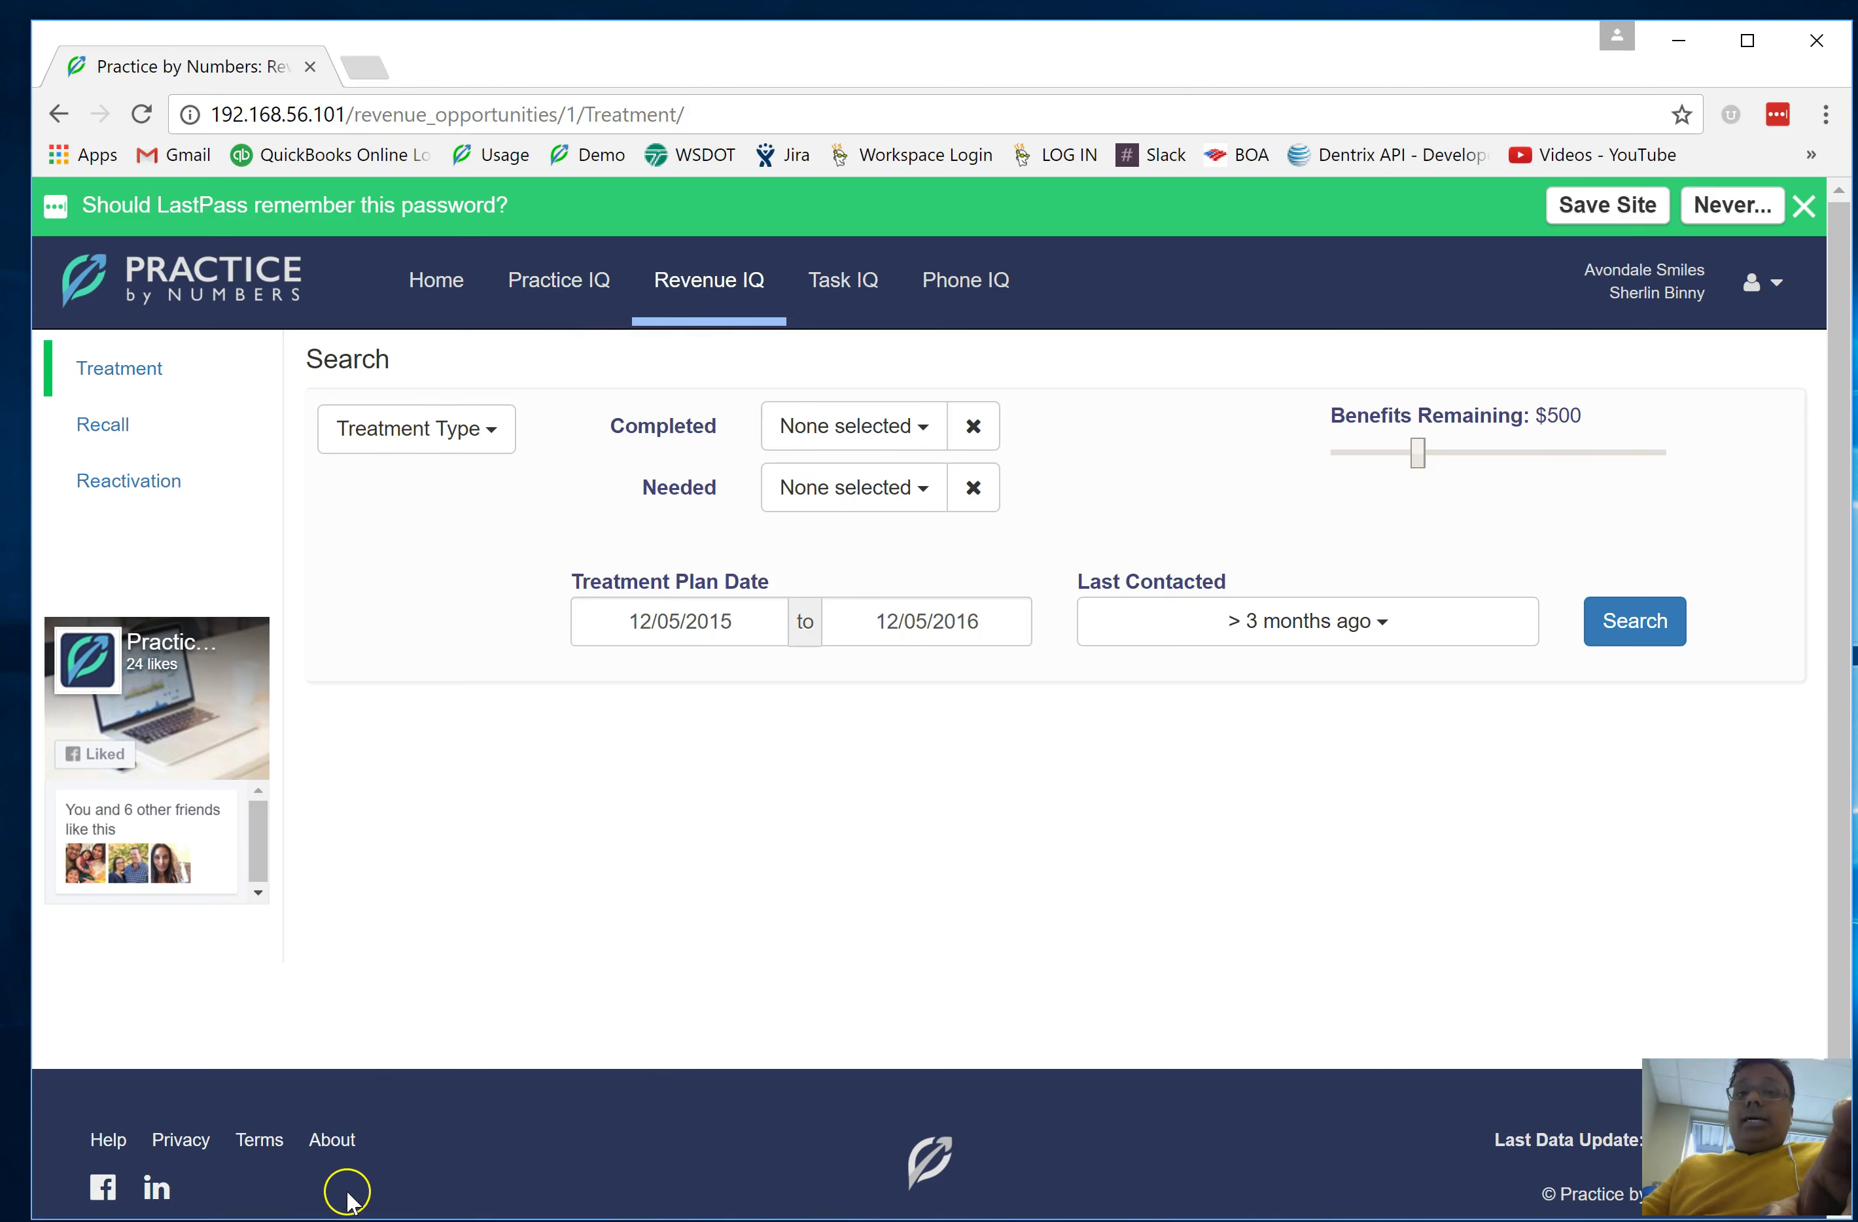
# Return to the owner's User Accounts settings and tick the Restricted Staff user's row
pyautogui.click(536, 282)
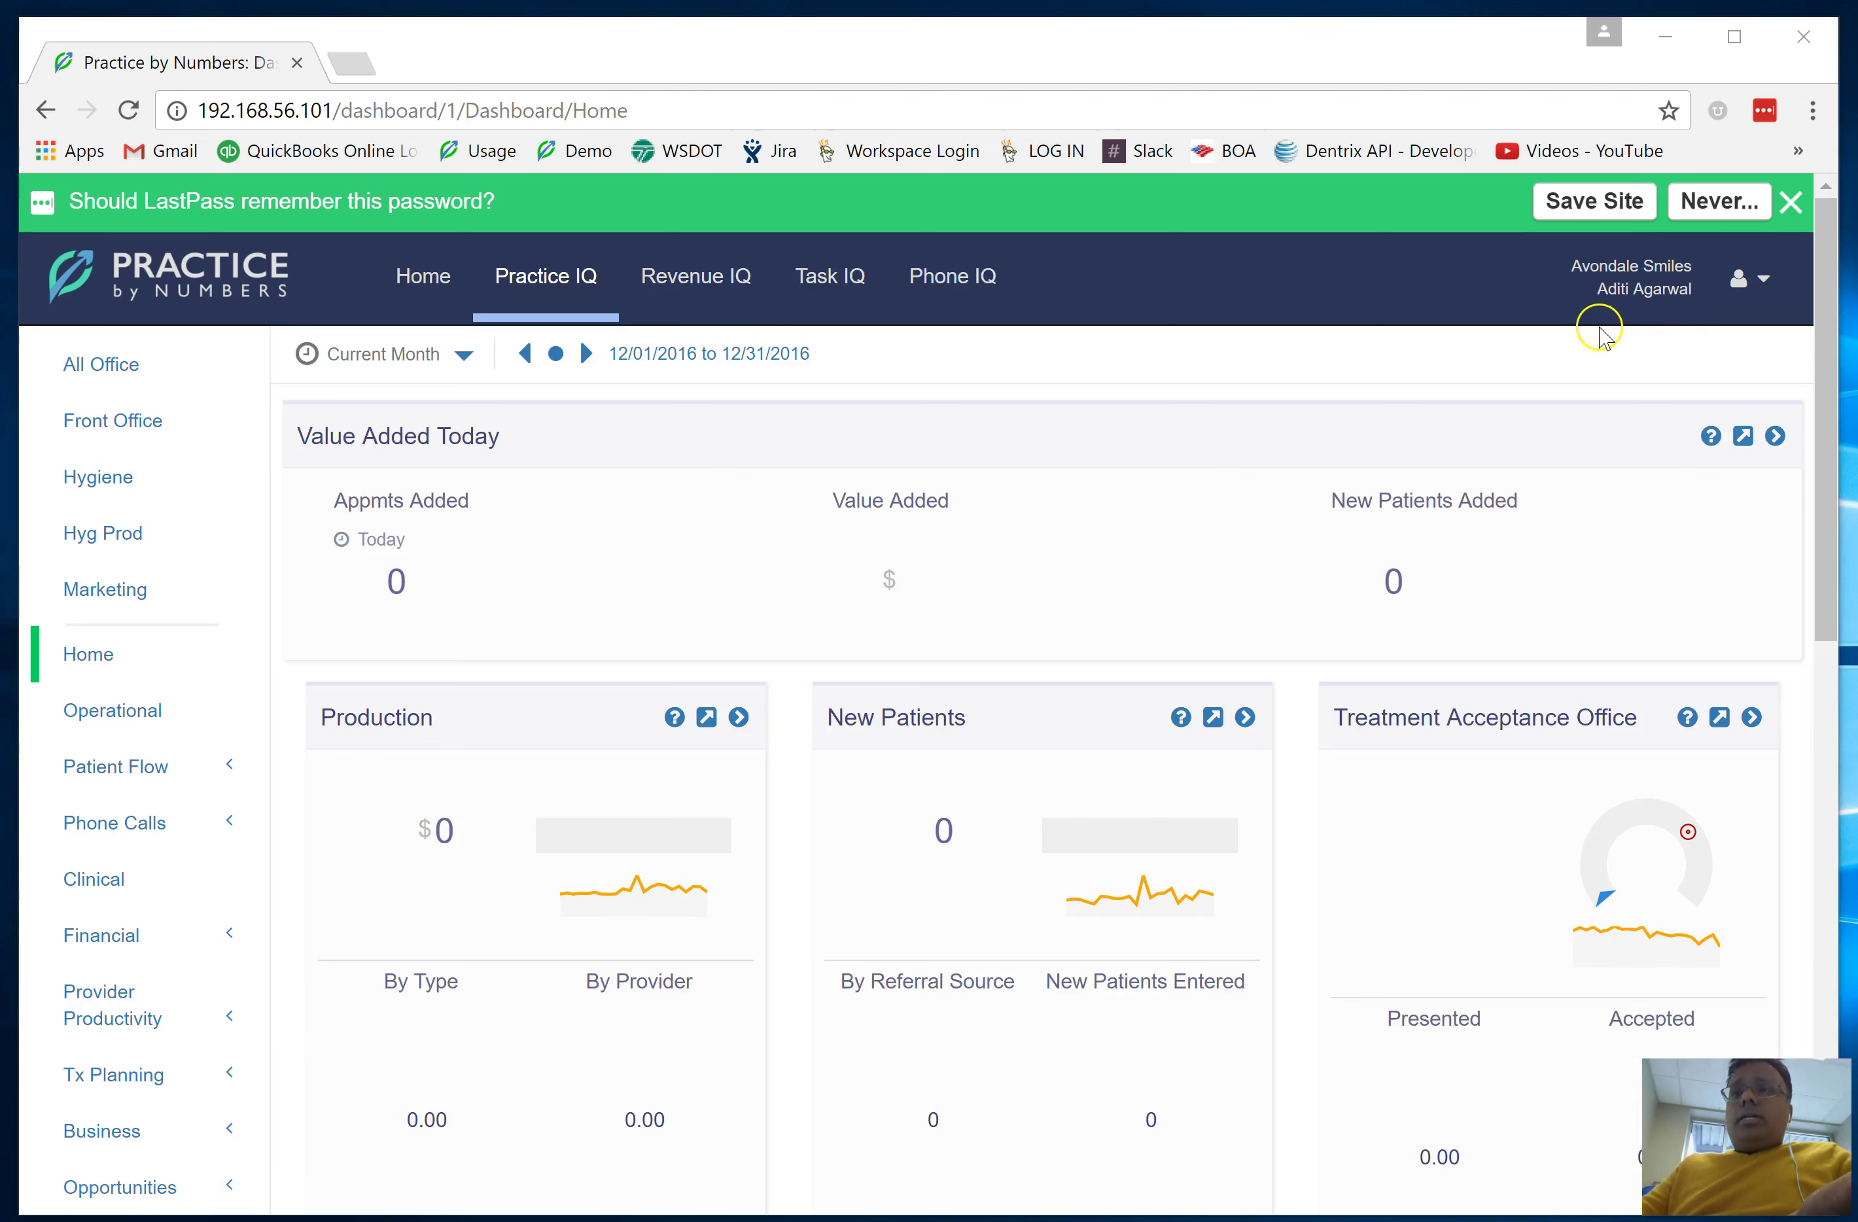
pyautogui.click(1745, 298)
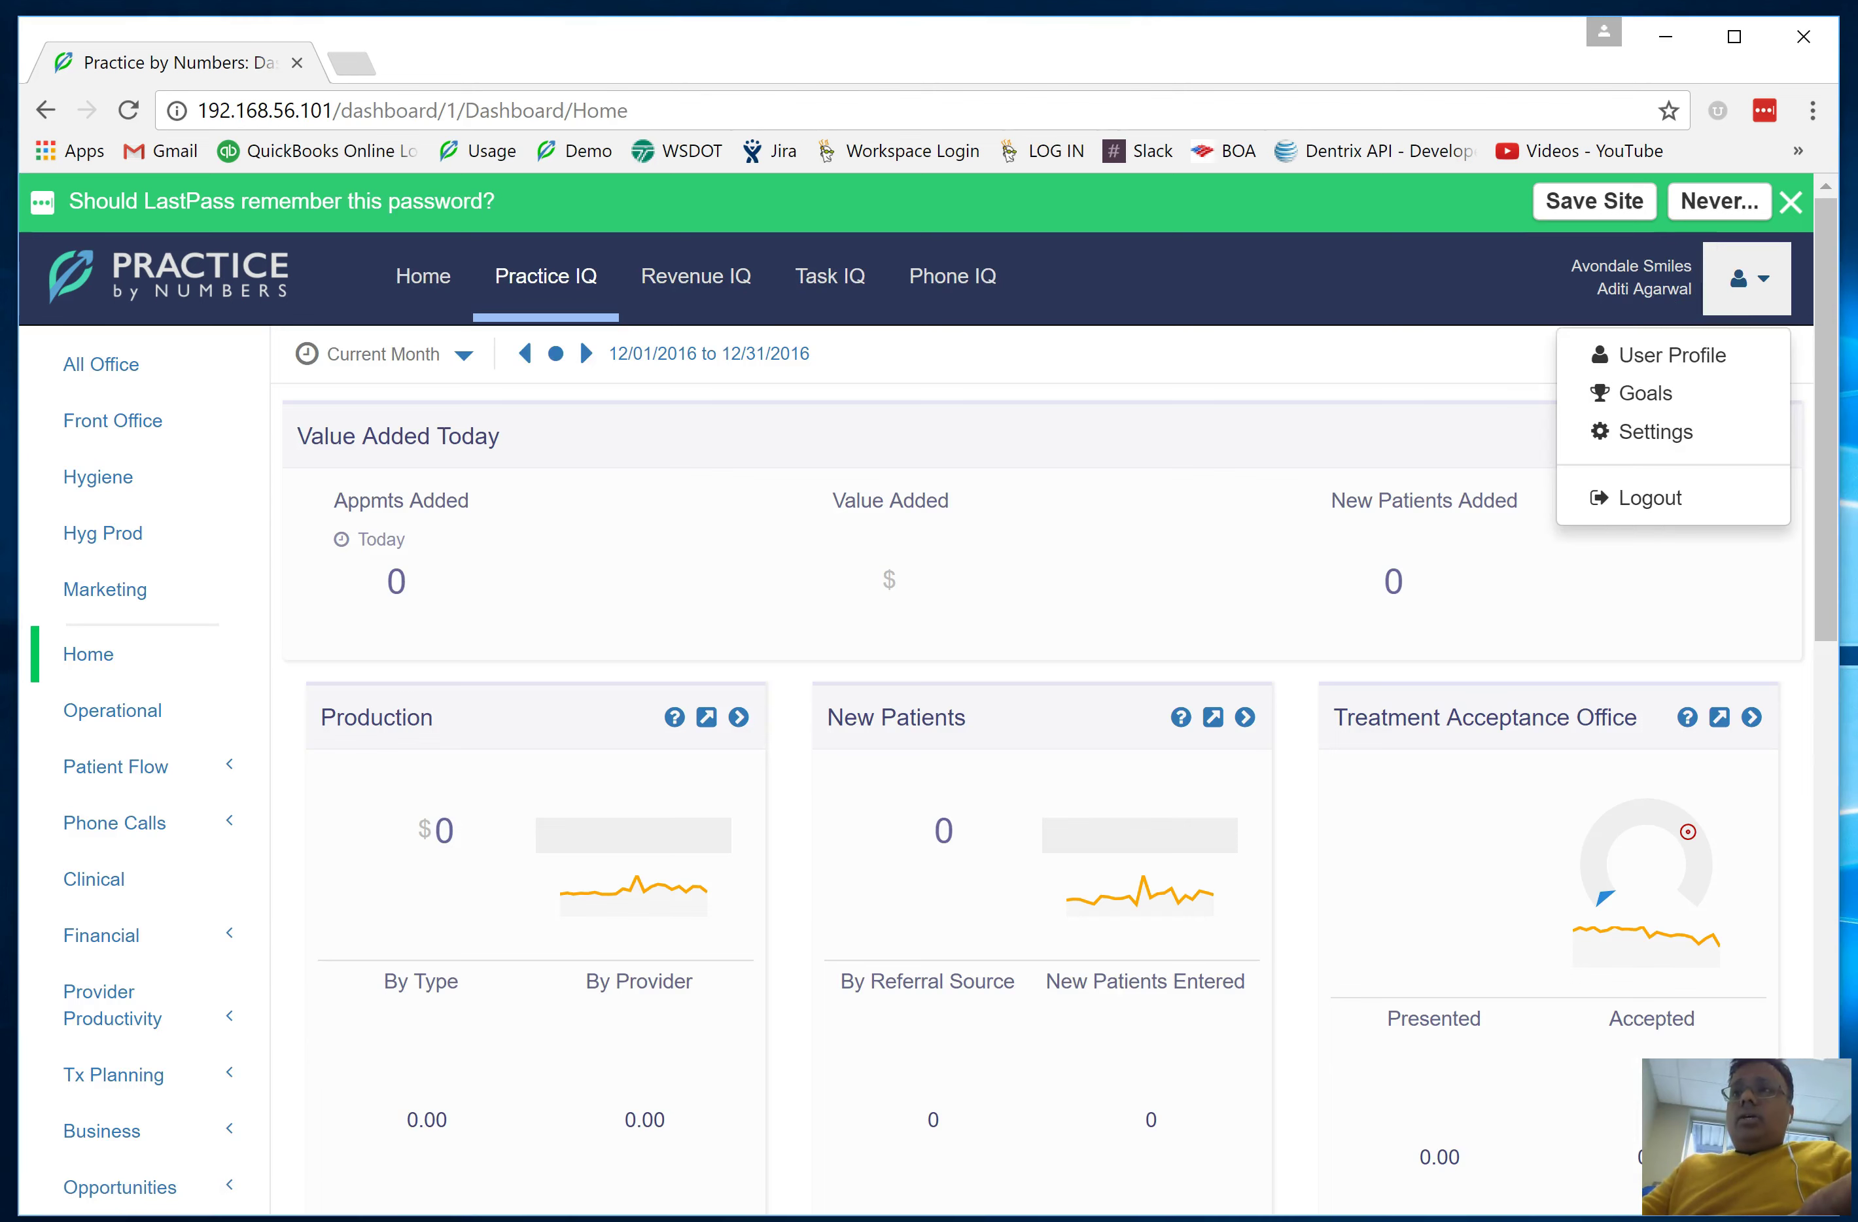
pyautogui.click(1694, 432)
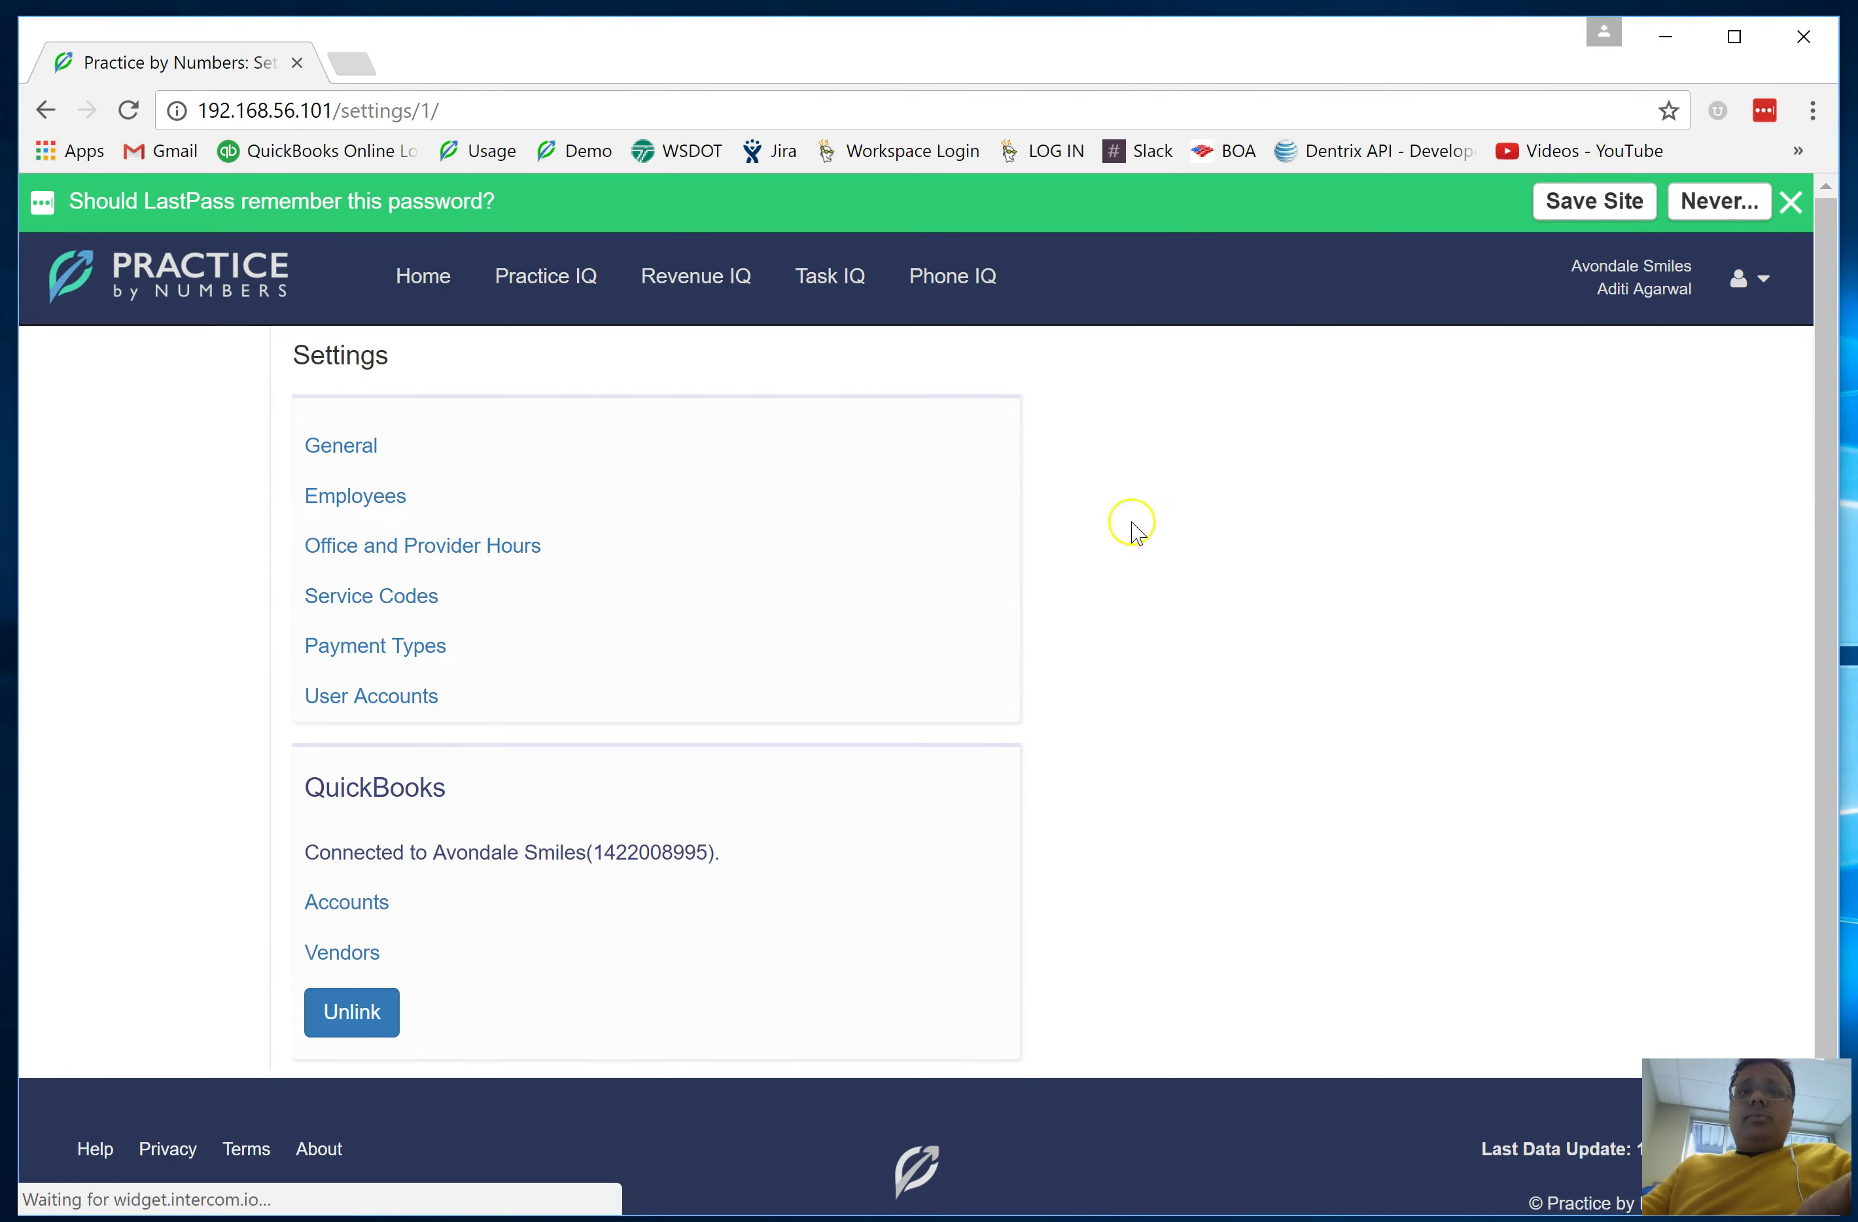
pyautogui.click(399, 692)
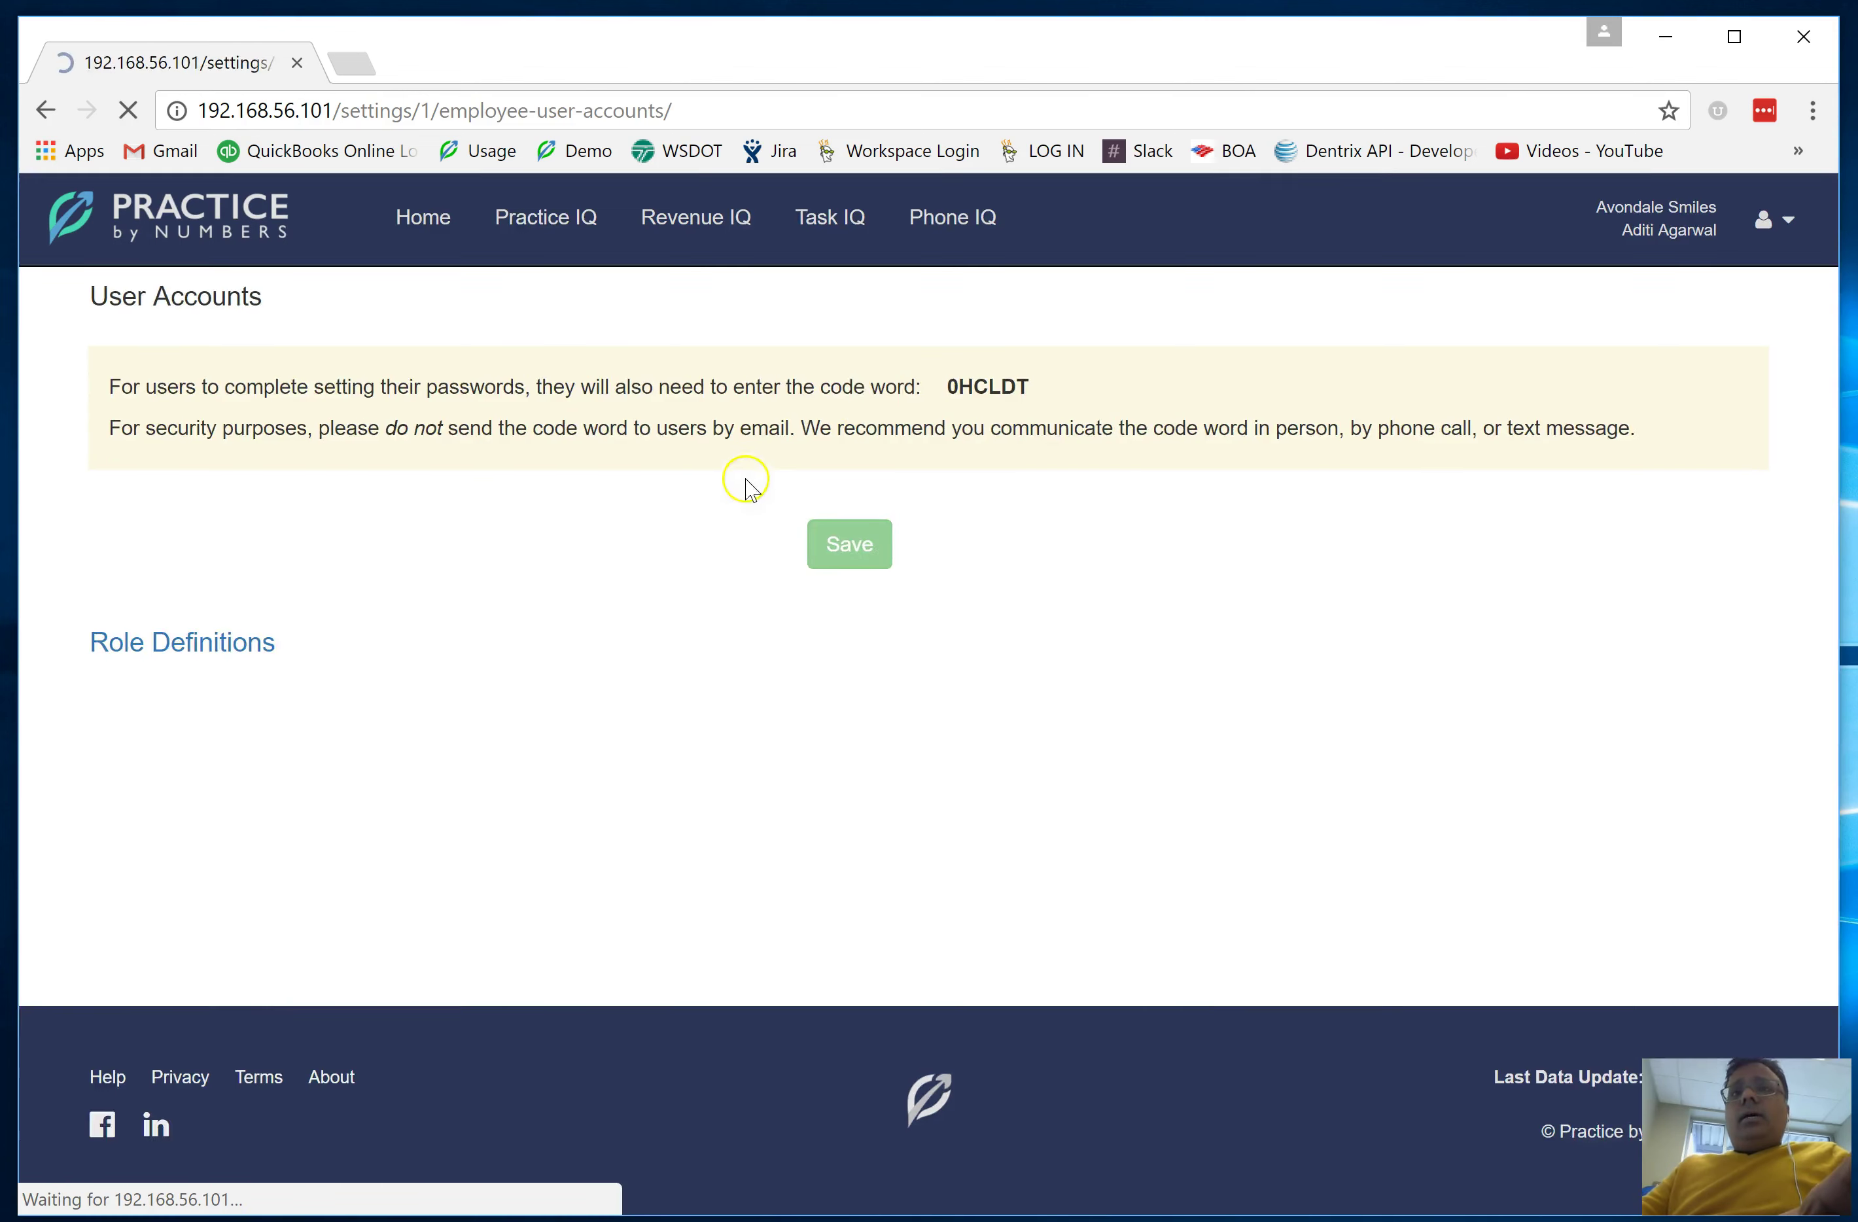
pyautogui.scroll(-1, 863, 444)
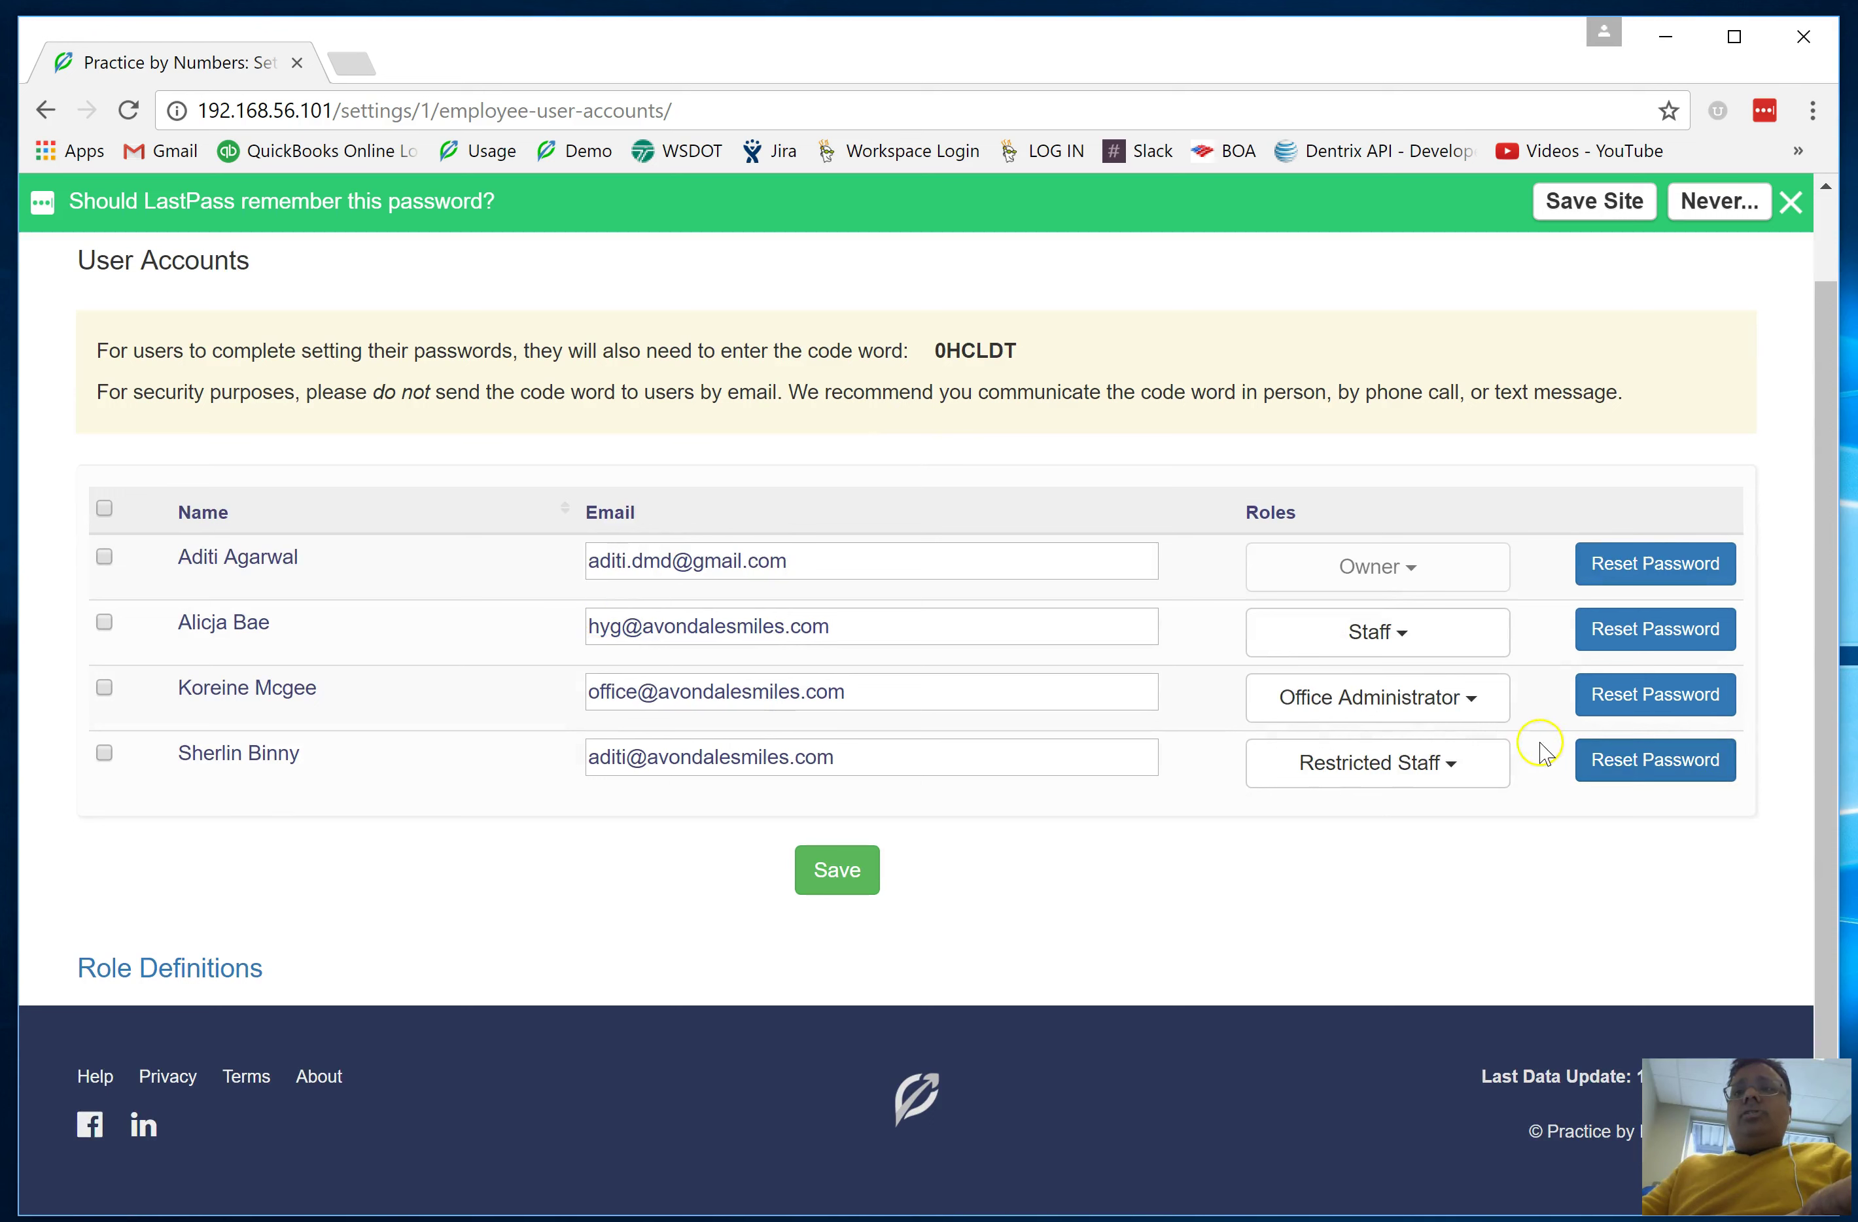
pyautogui.moveTo(184, 760); pyautogui.dragTo(1531, 772)
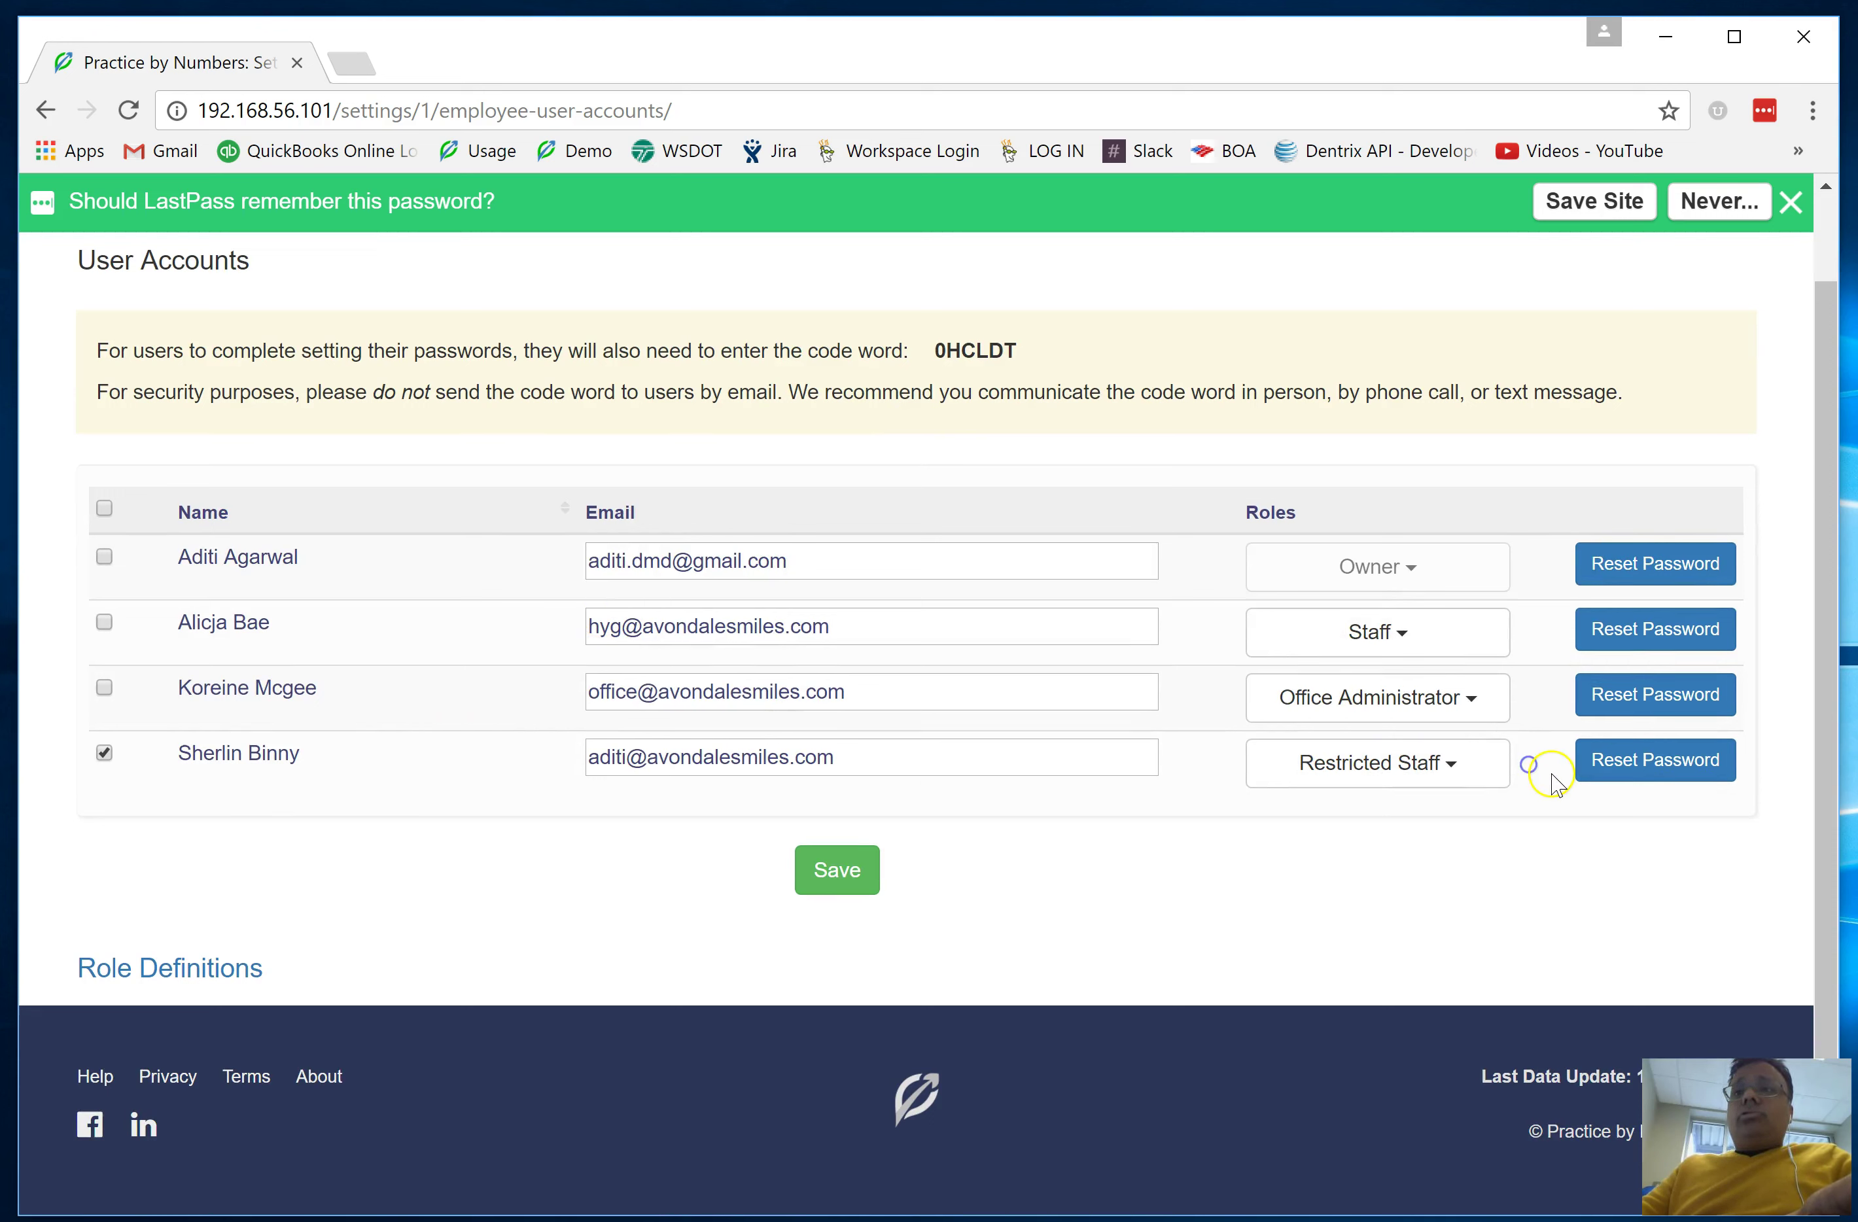
# Remove query revenue opportunities, view phone call logs and manage everyone's tasks from Restricted Staff
pyautogui.click(210, 984)
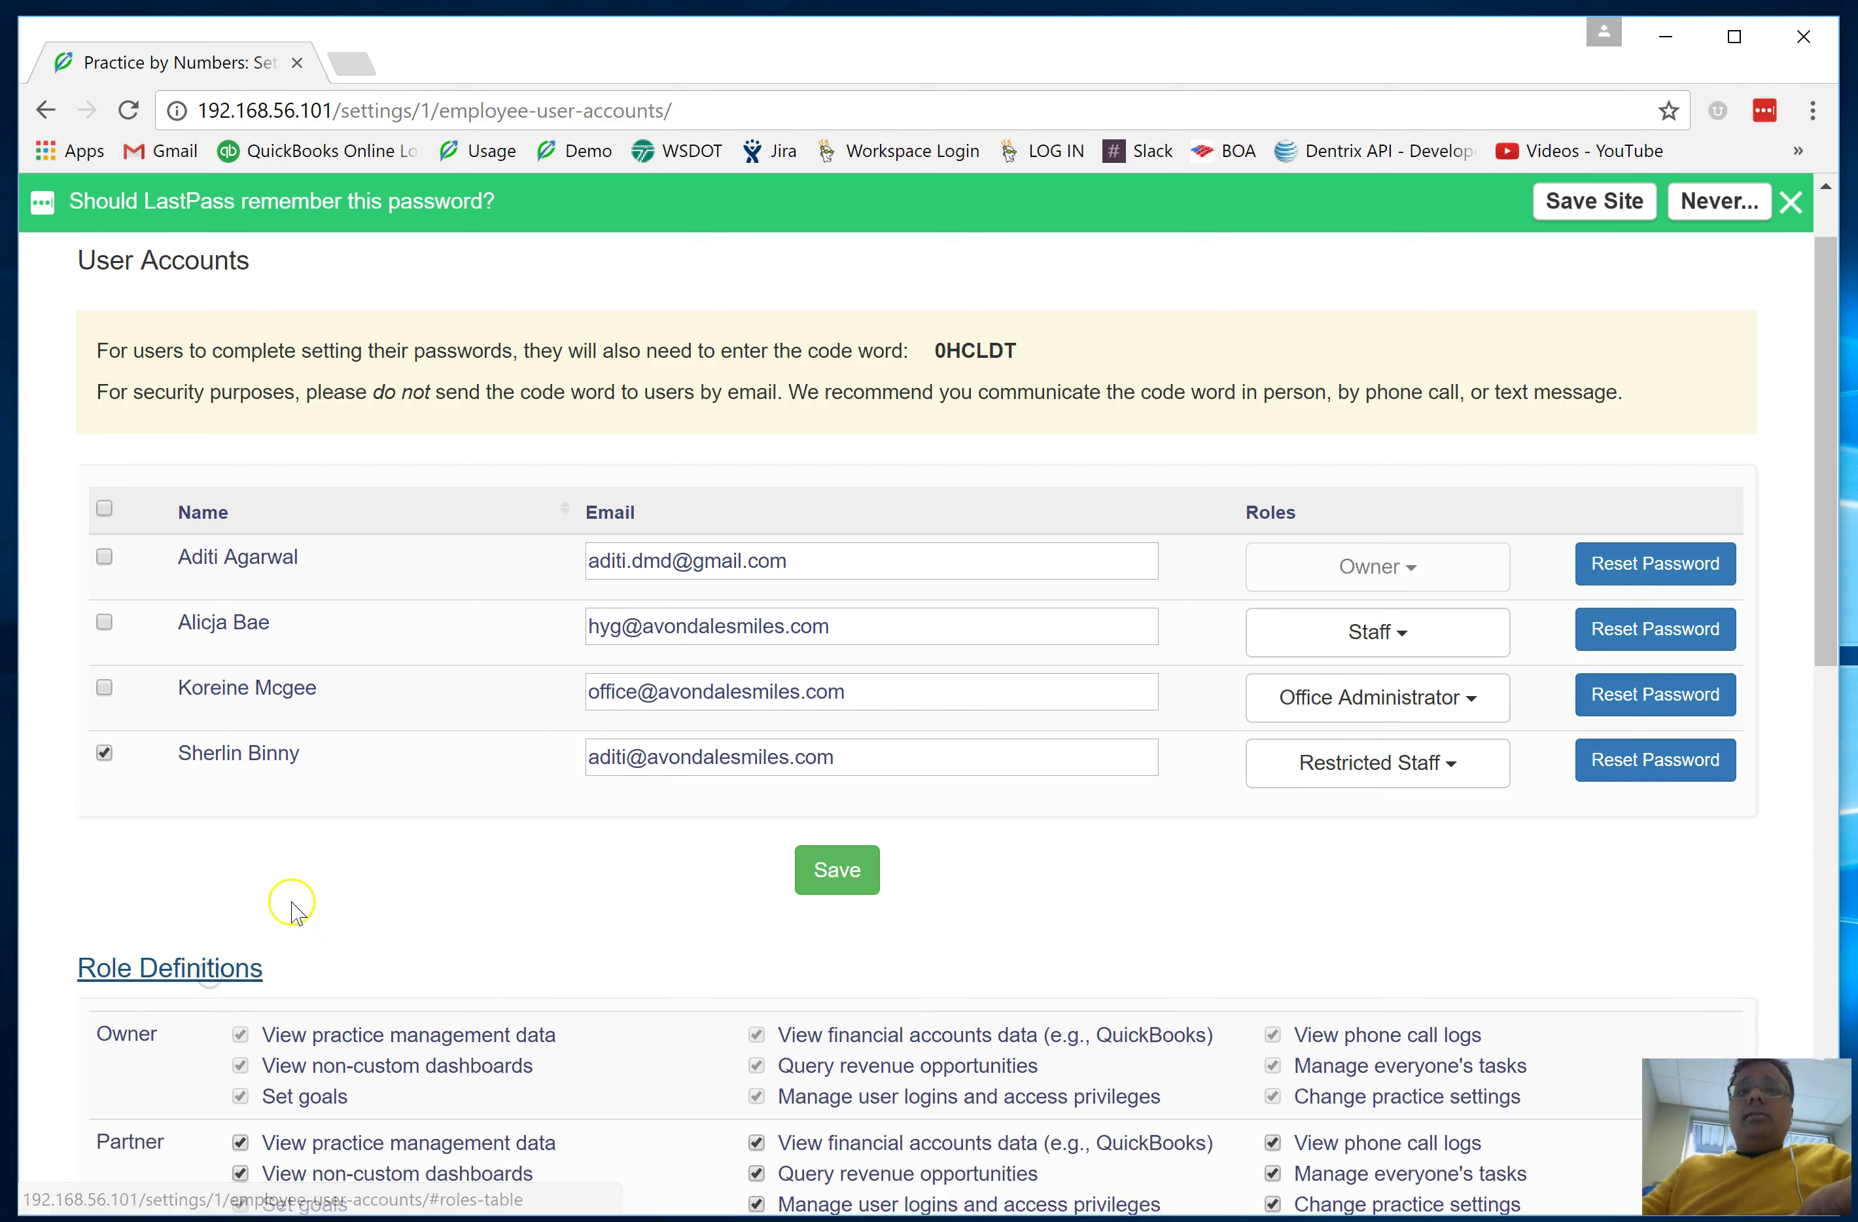
pyautogui.scroll(-8, 294, 870)
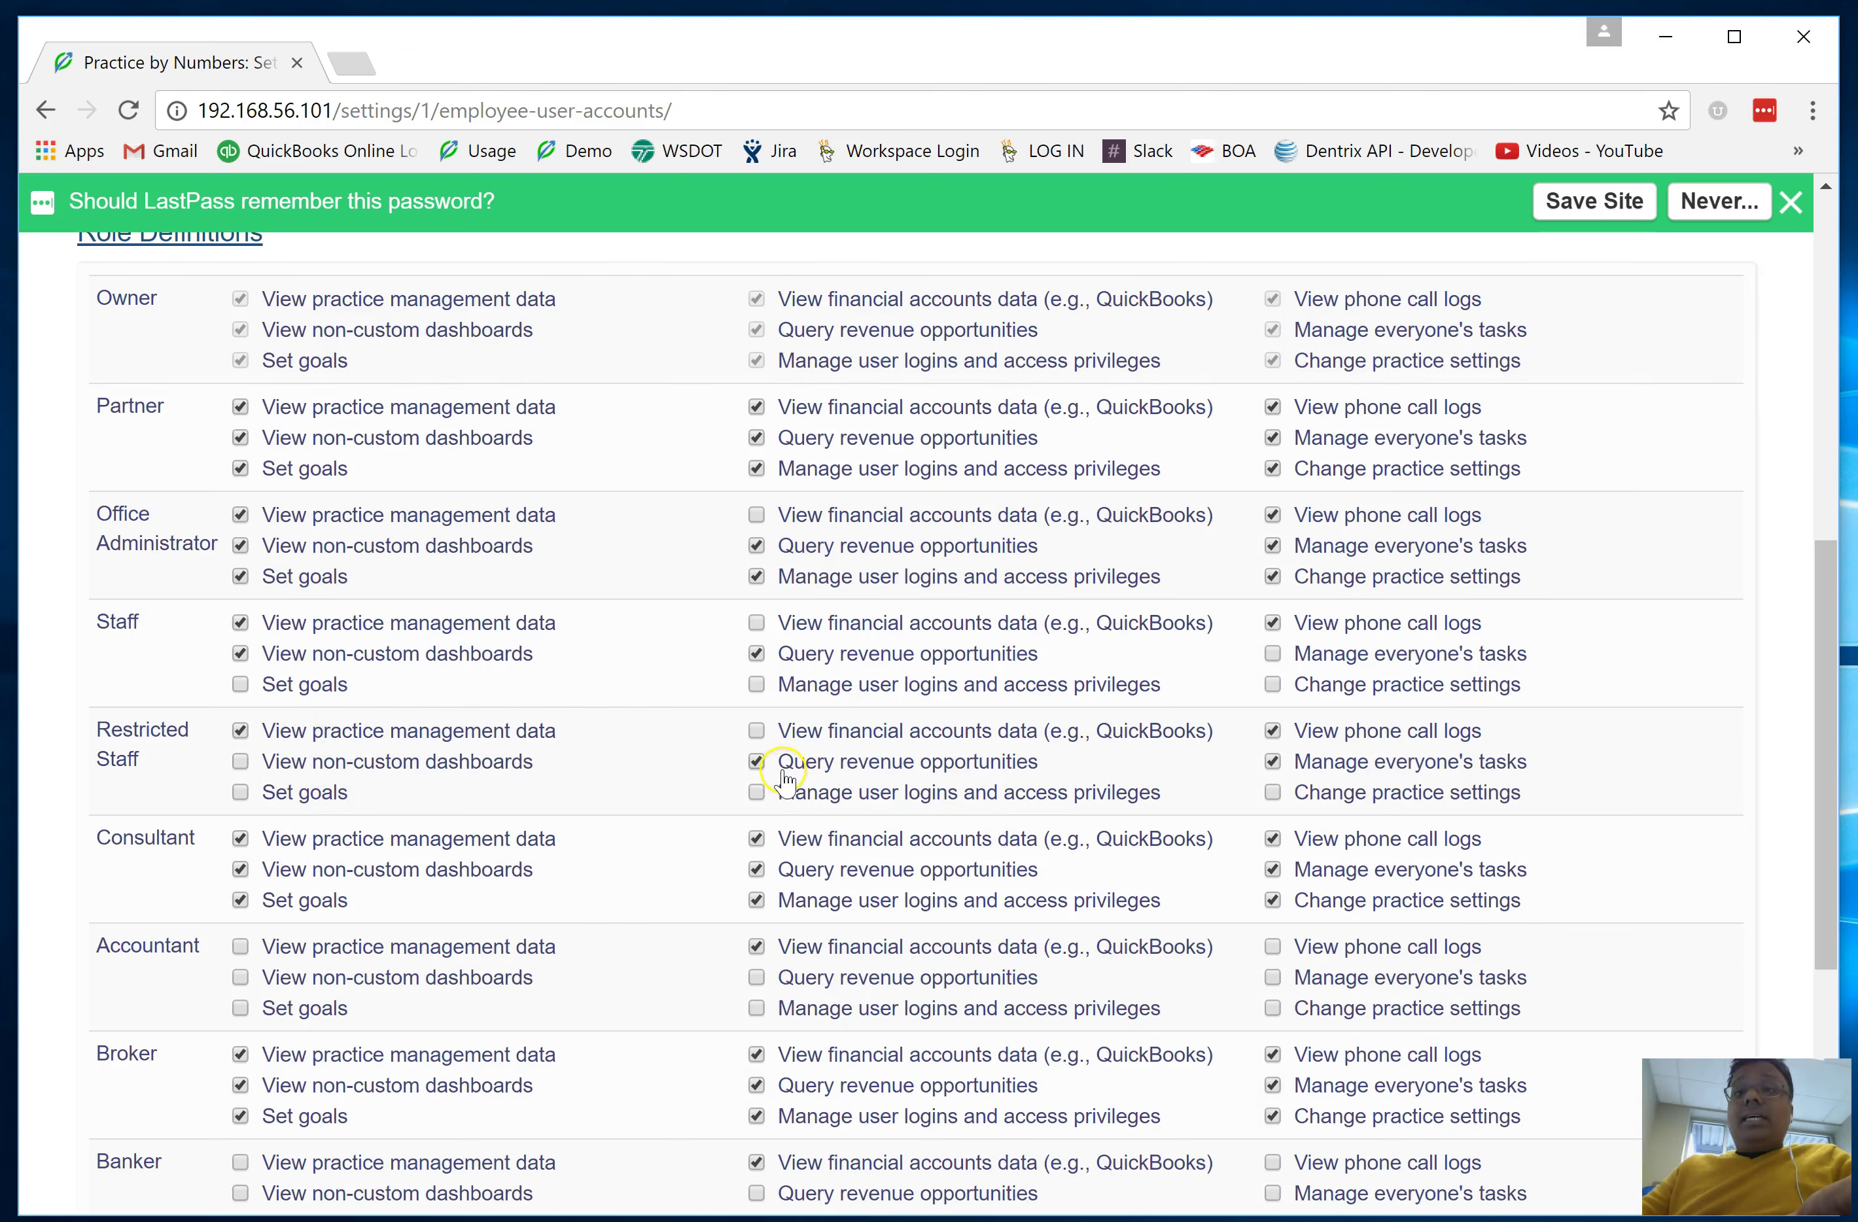
pyautogui.click(759, 763)
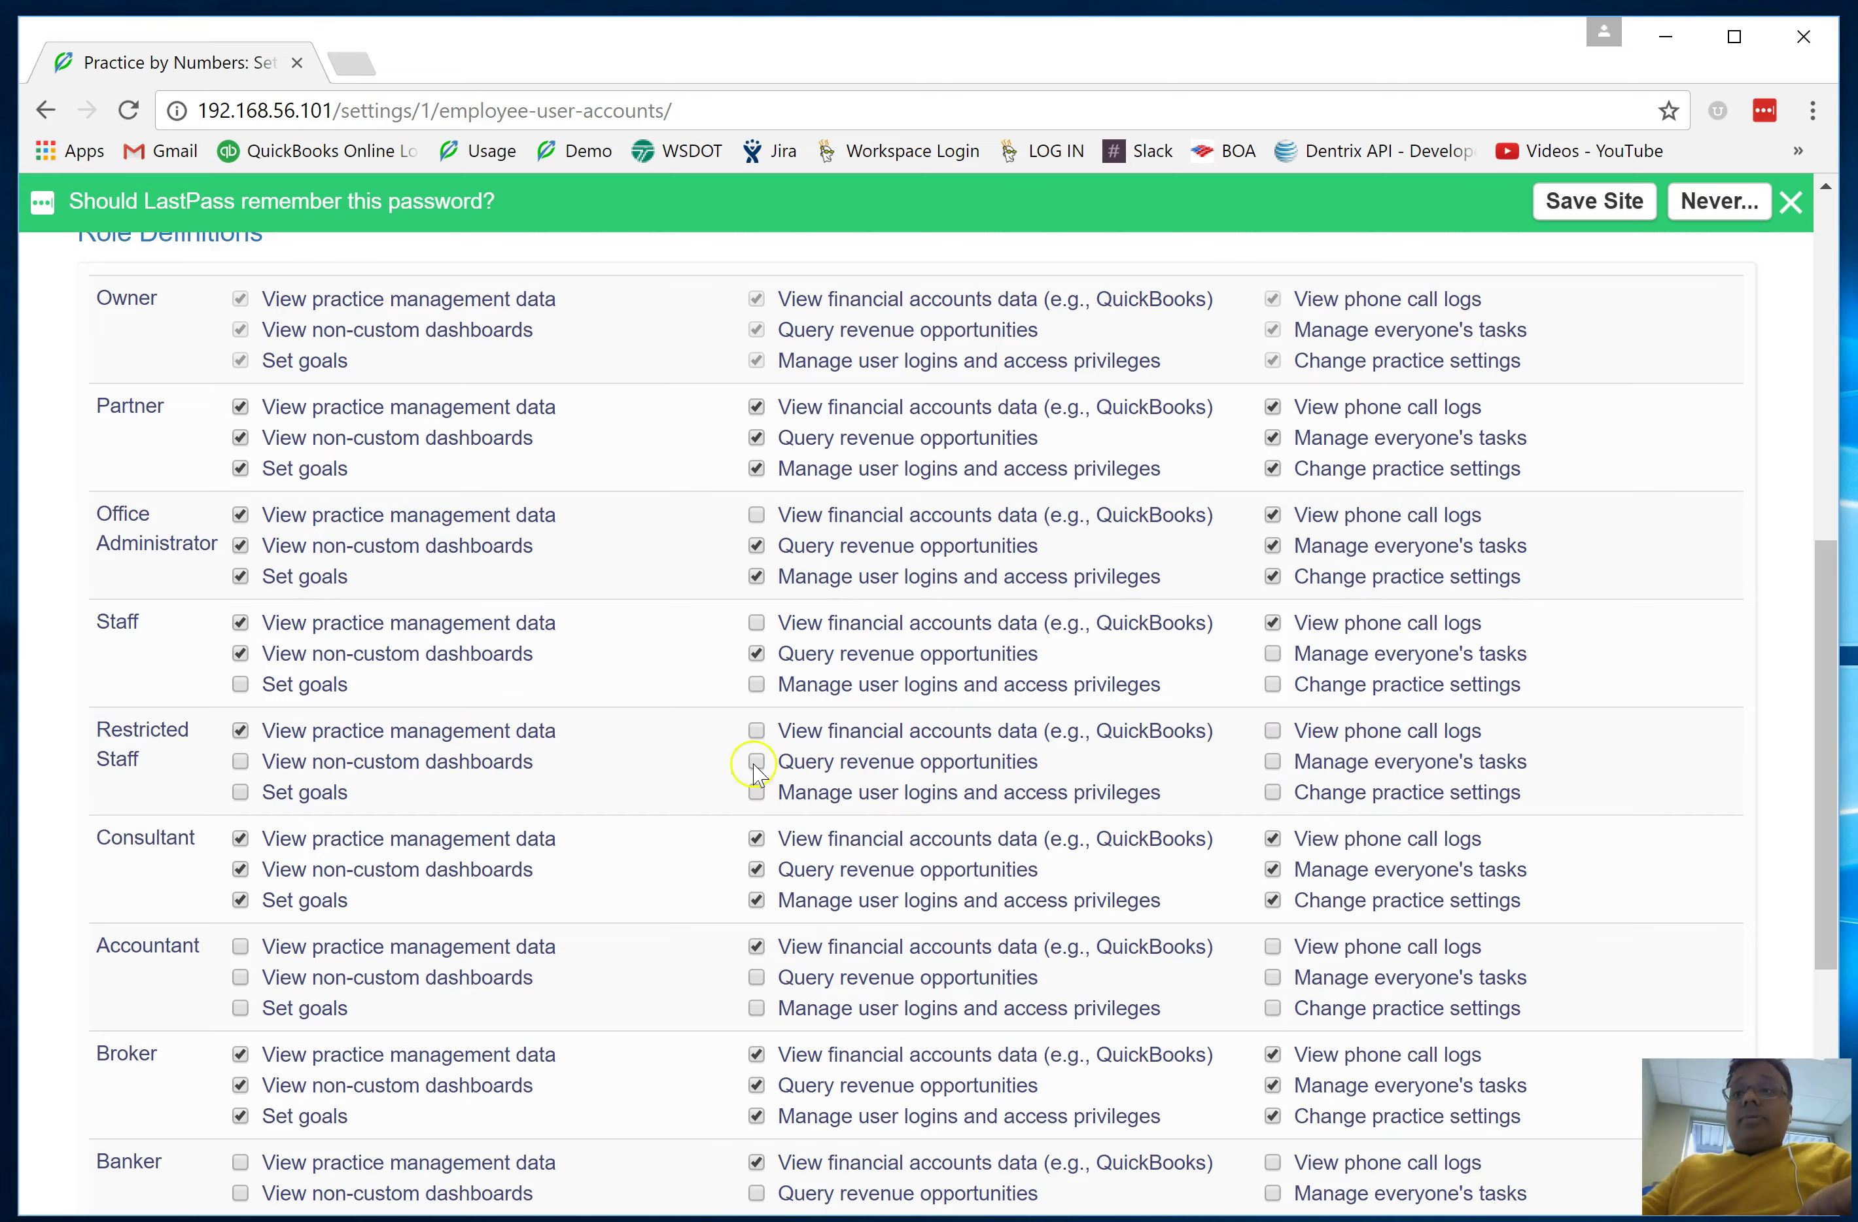
pyautogui.scroll(-5, 755, 768)
# Save the updated Restricted Staff role permissions, dismissing the password-saving prompt
pyautogui.click(857, 916)
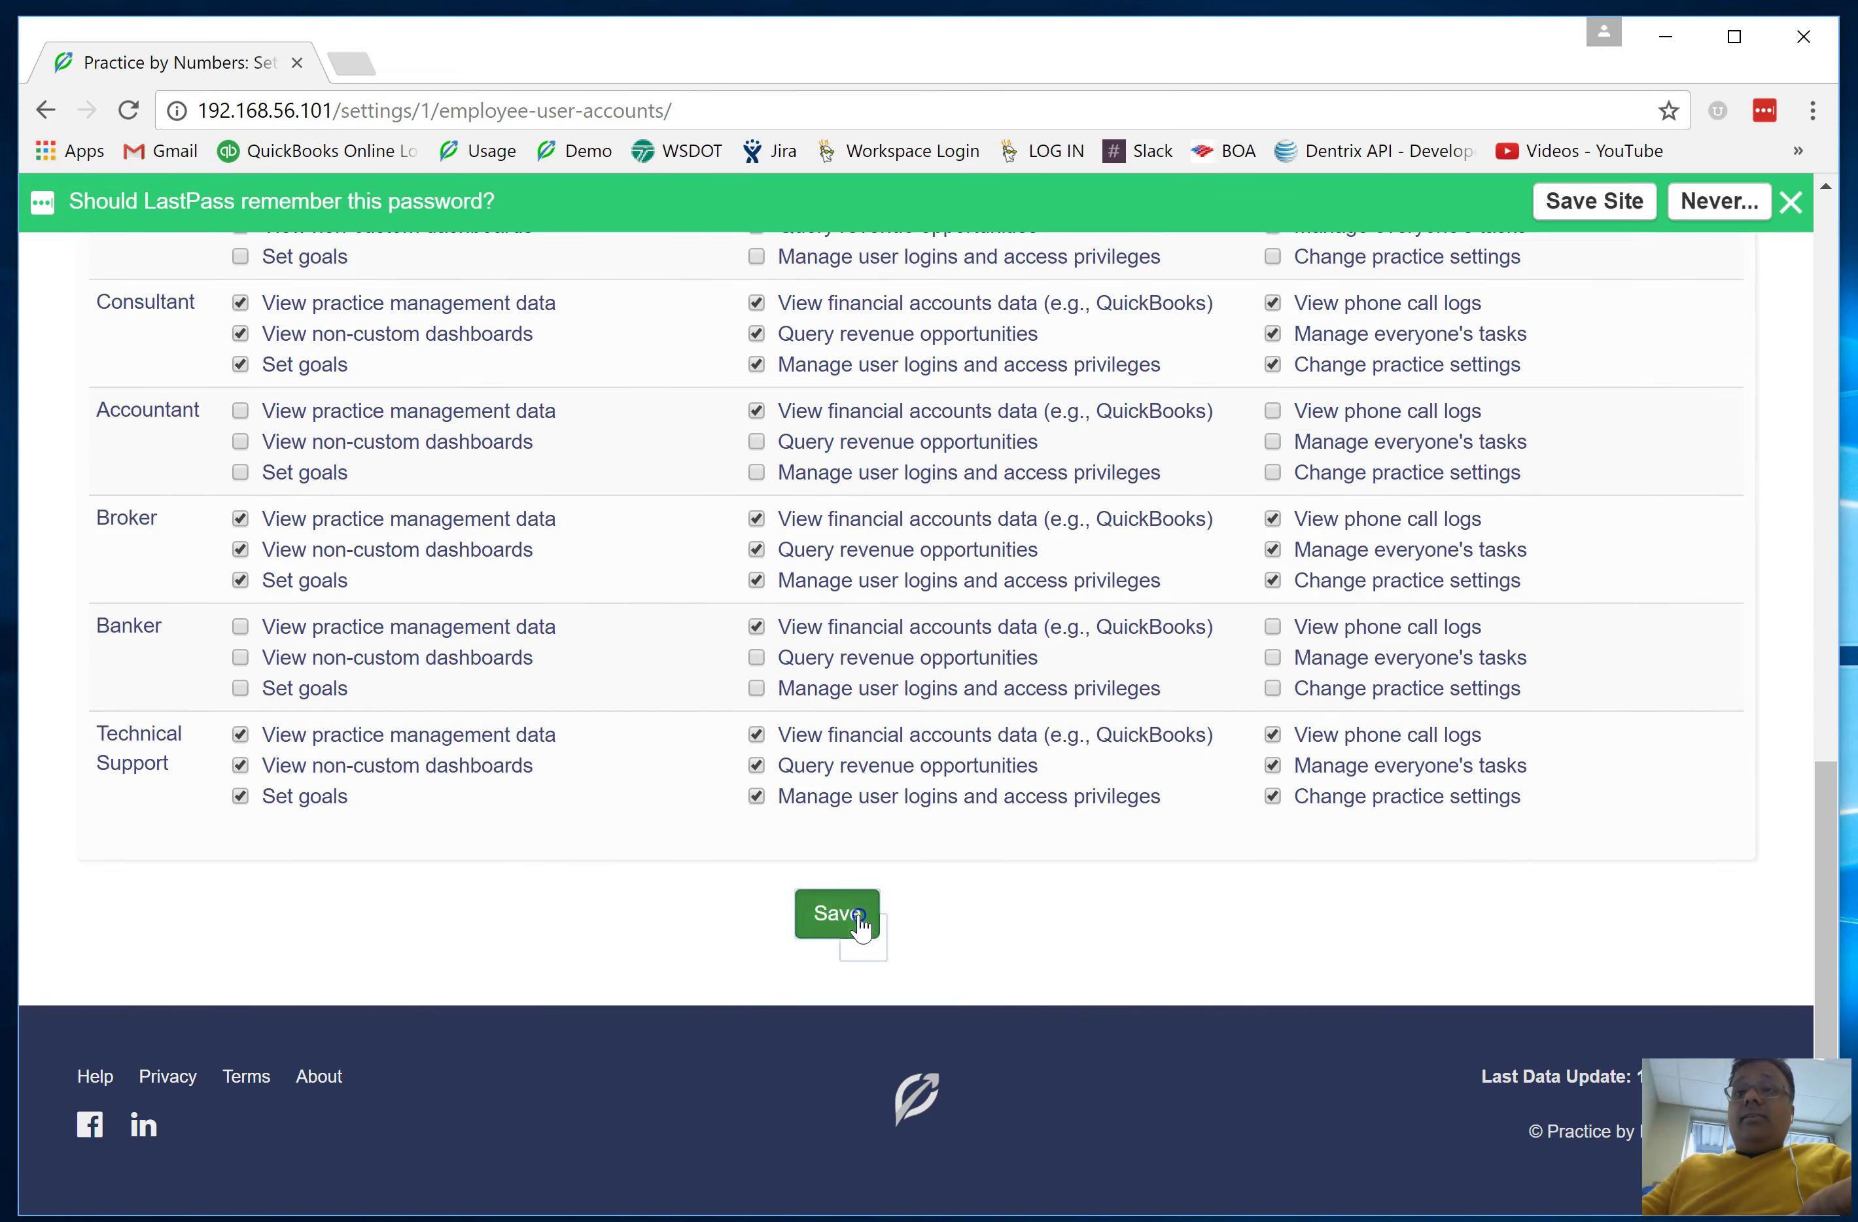
pyautogui.click(1791, 203)
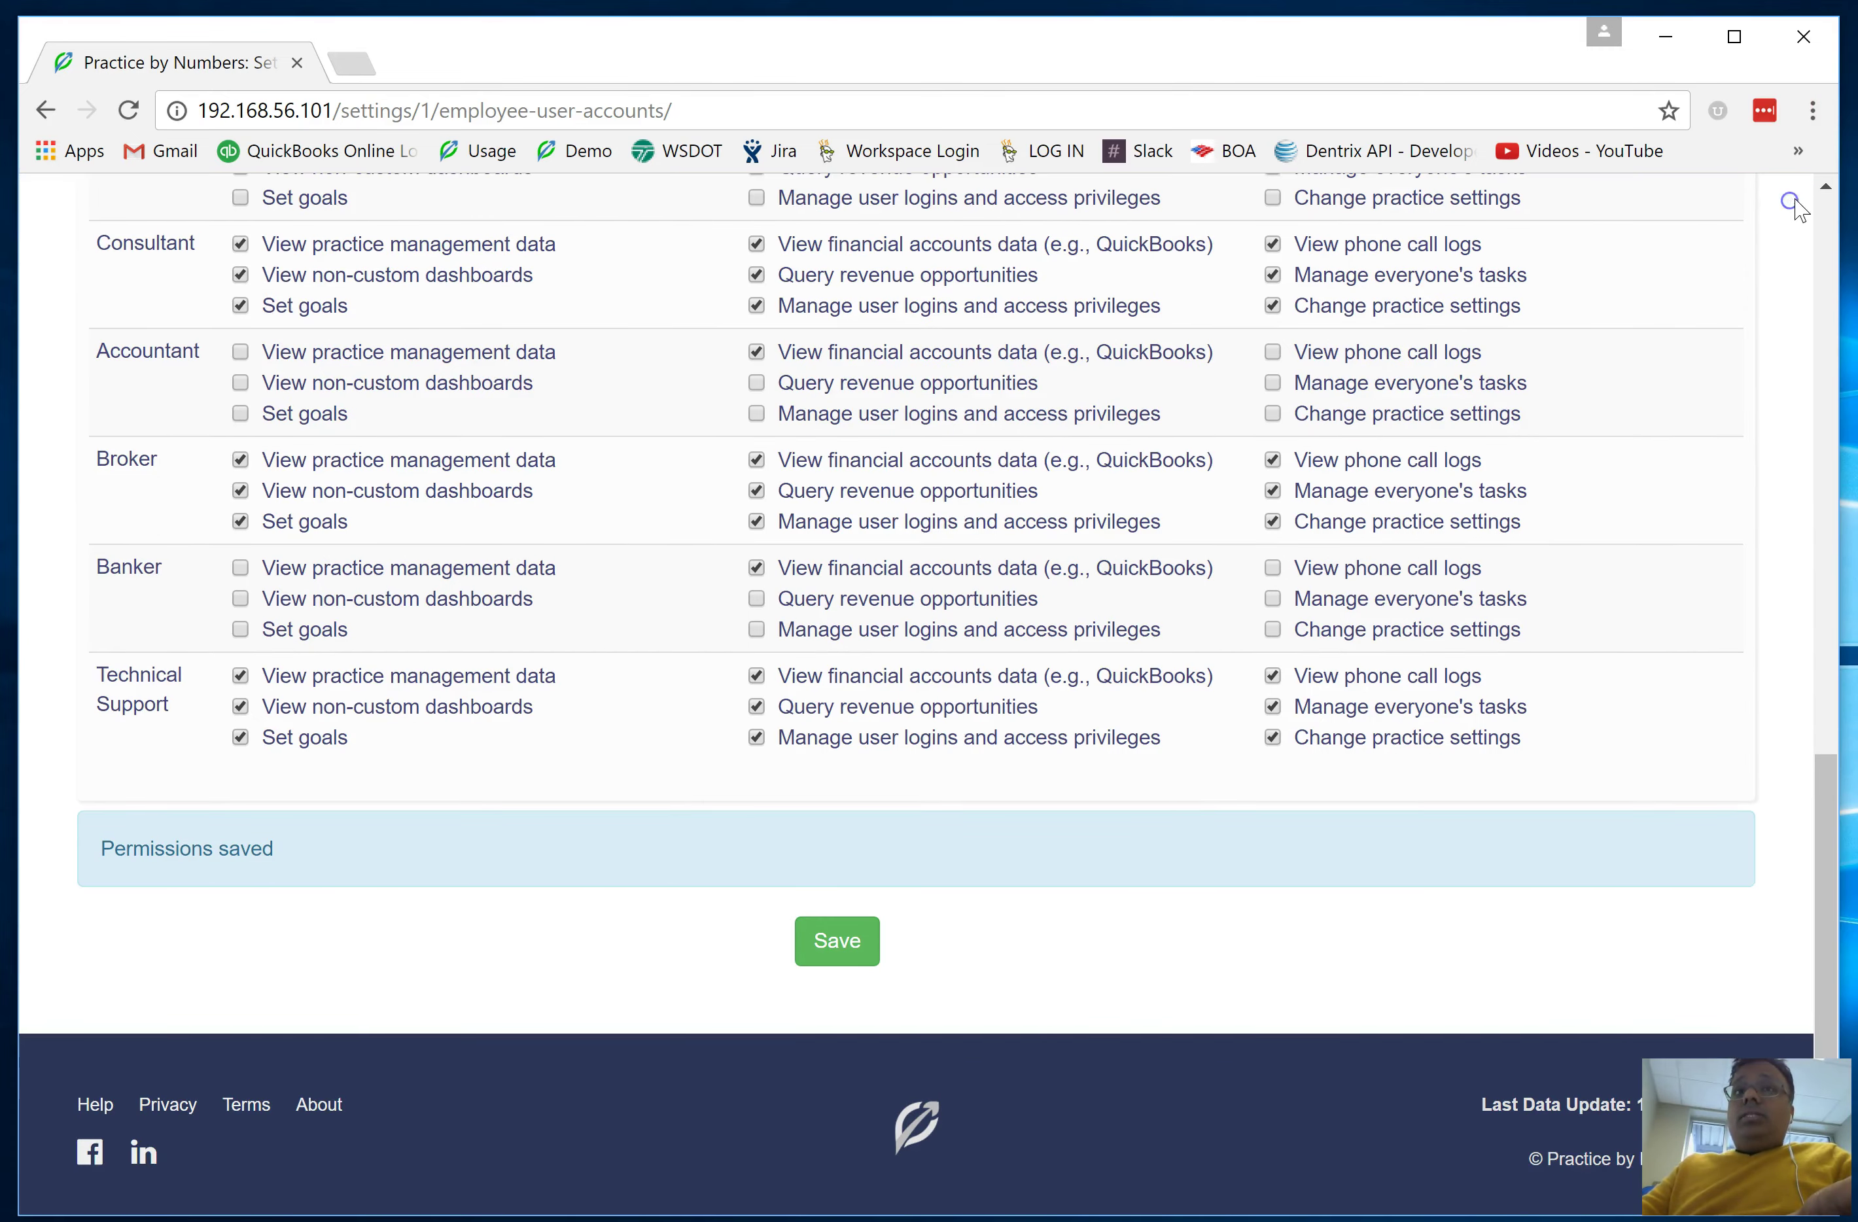
pyautogui.click(837, 941)
pyautogui.scroll(12, 1369, 560)
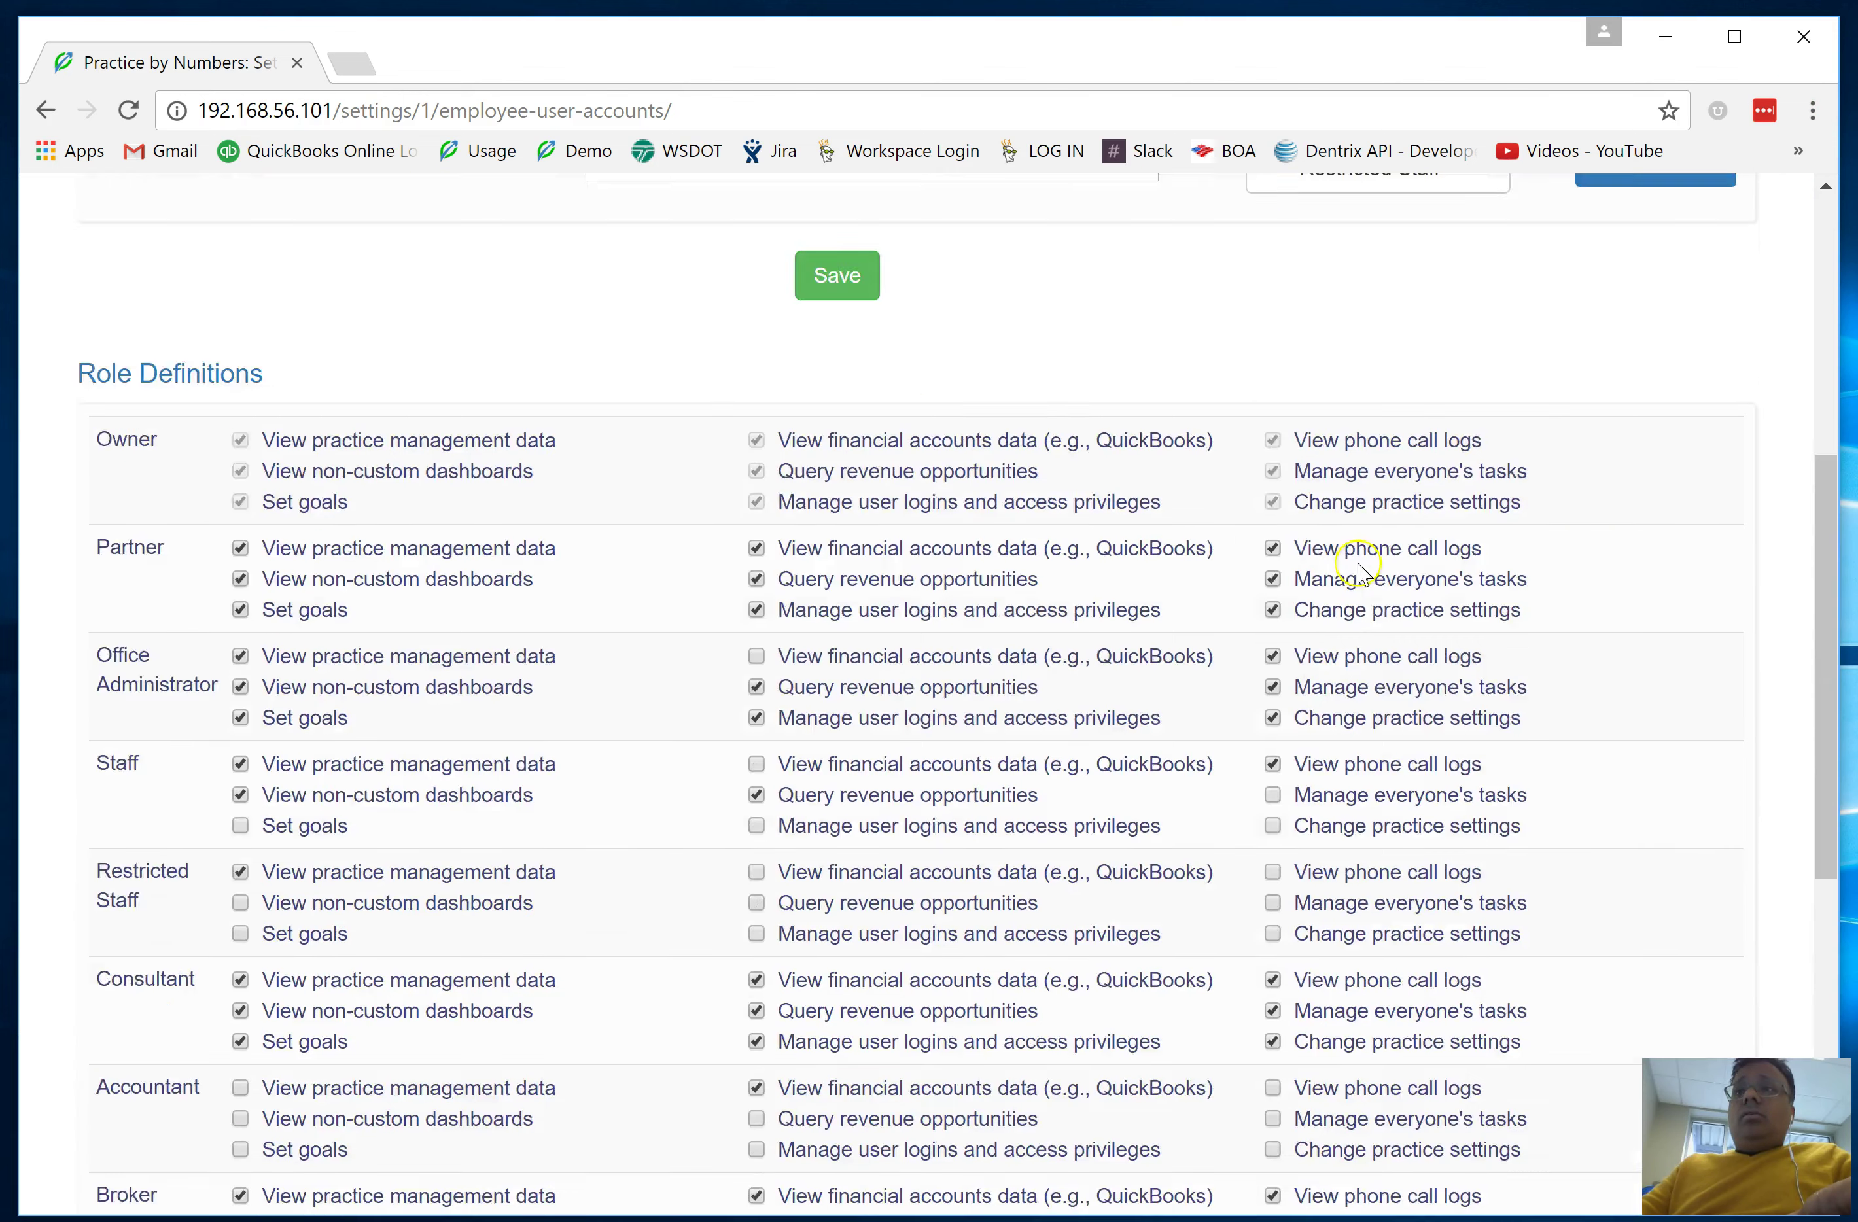
pyautogui.click(1749, 219)
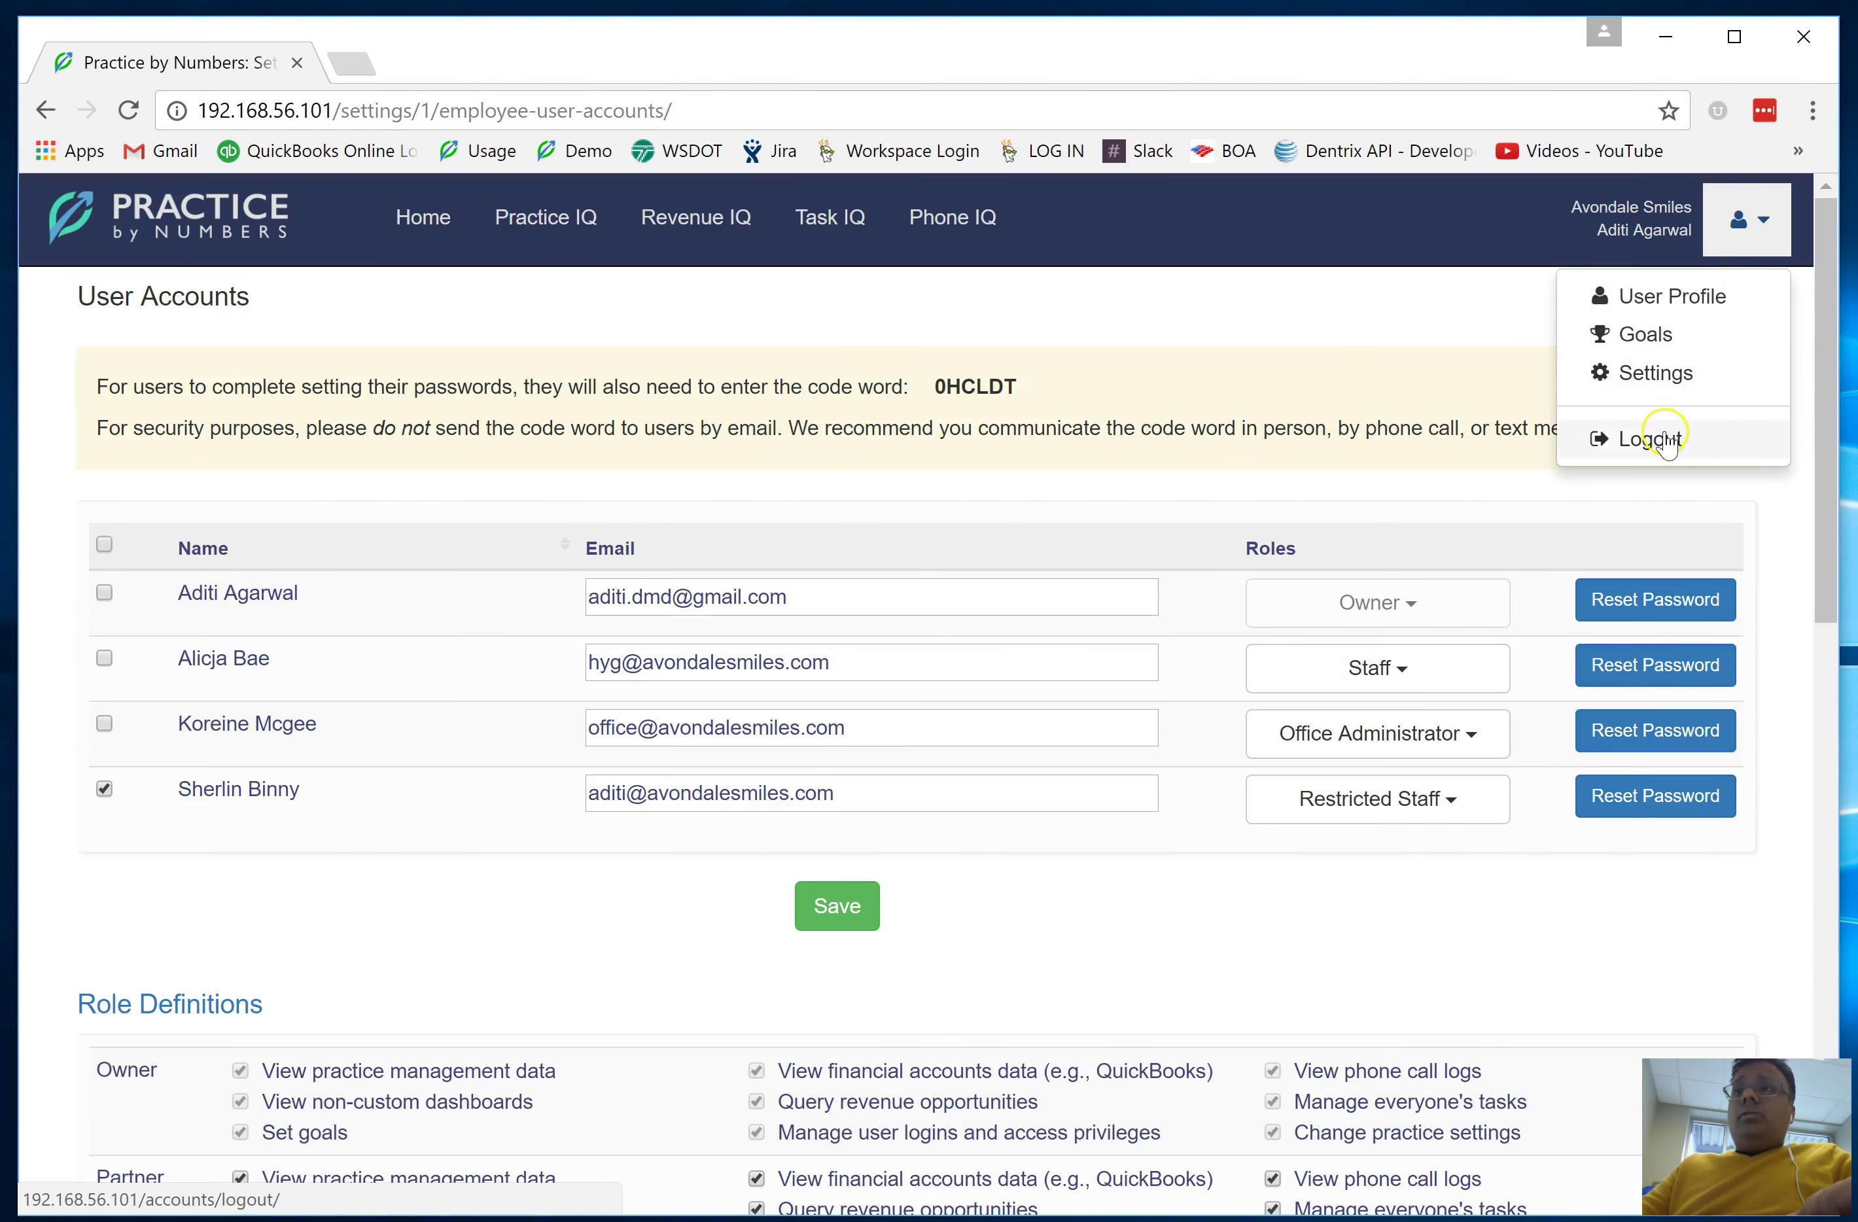
# Log out of the owner account and sign in with the restricted staff user's e-mail and password
pyautogui.click(1645, 434)
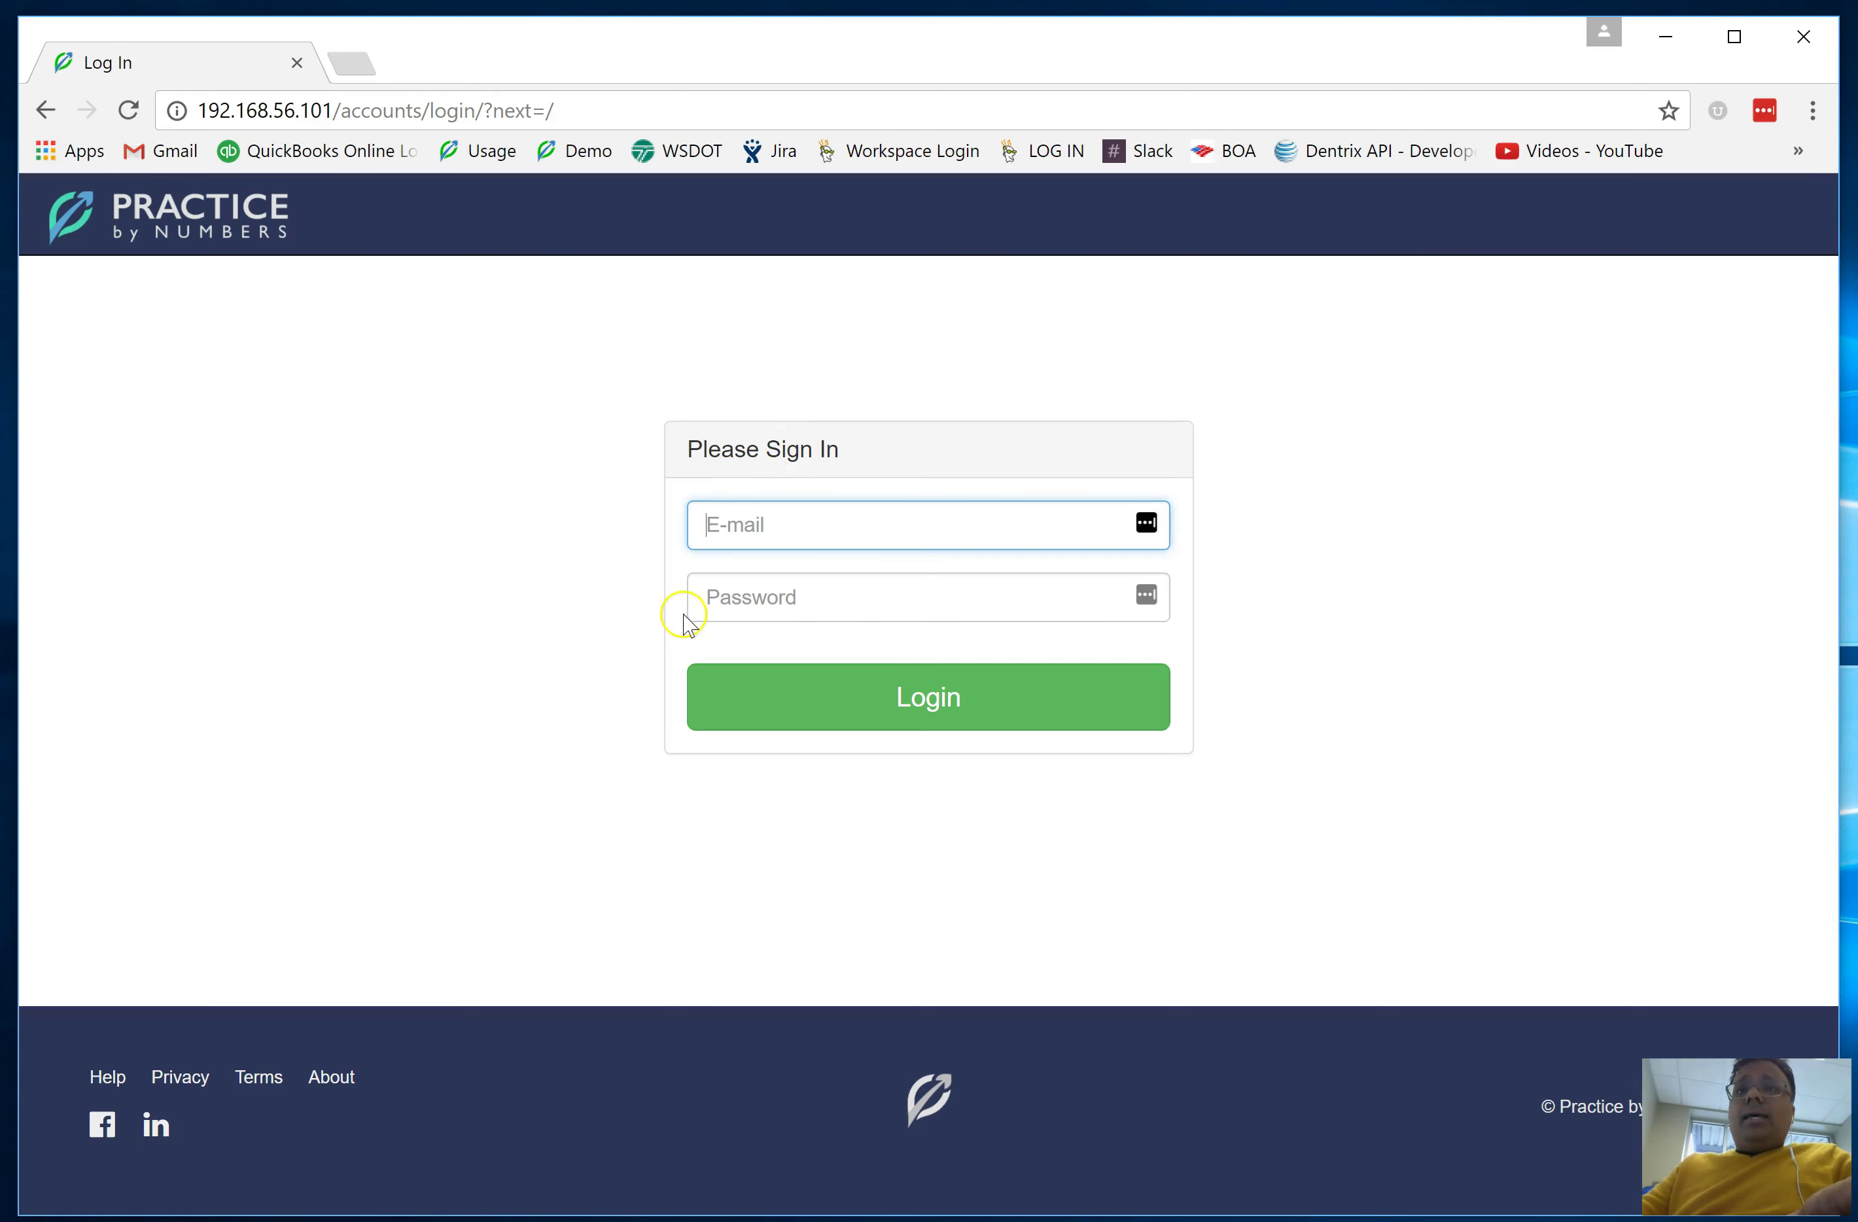
pyautogui.click(880, 518)
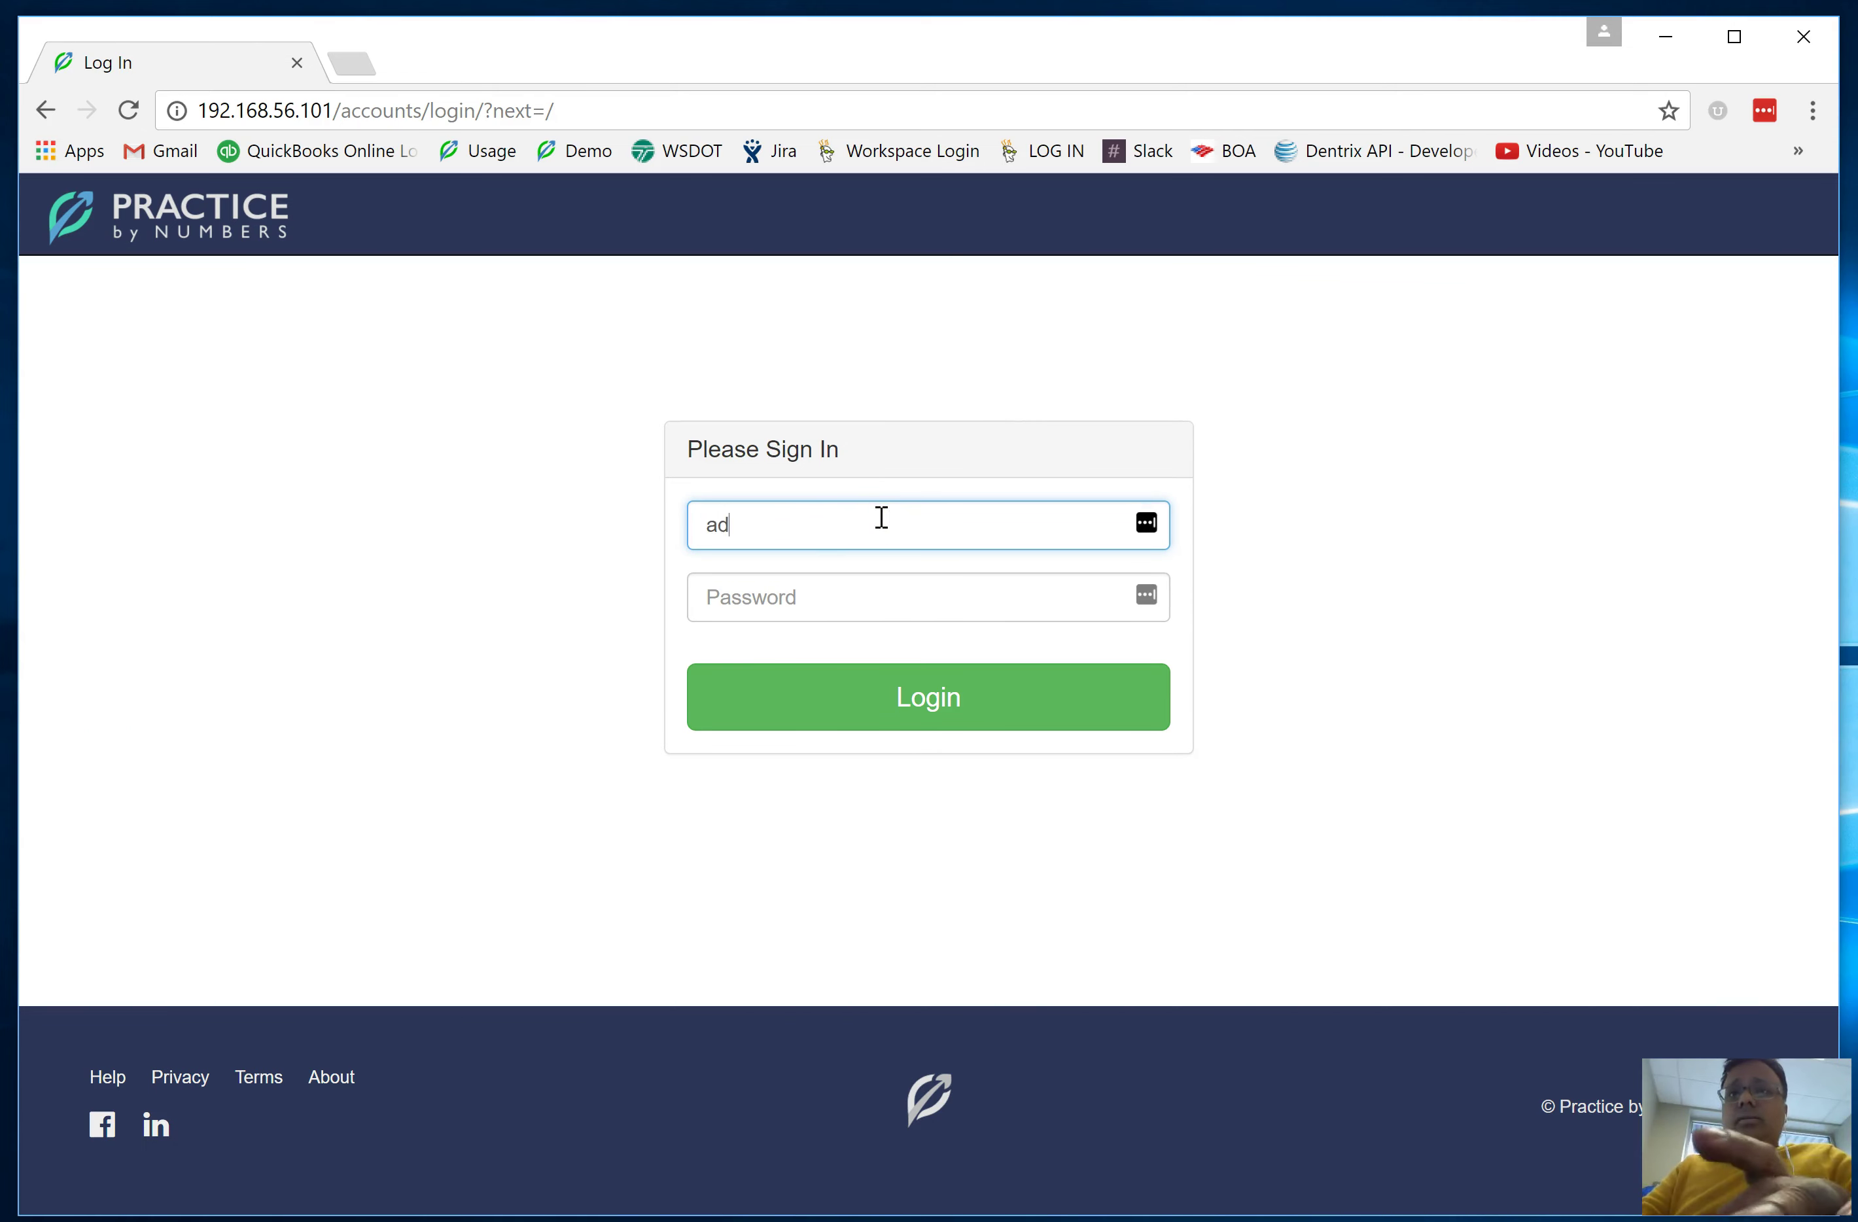
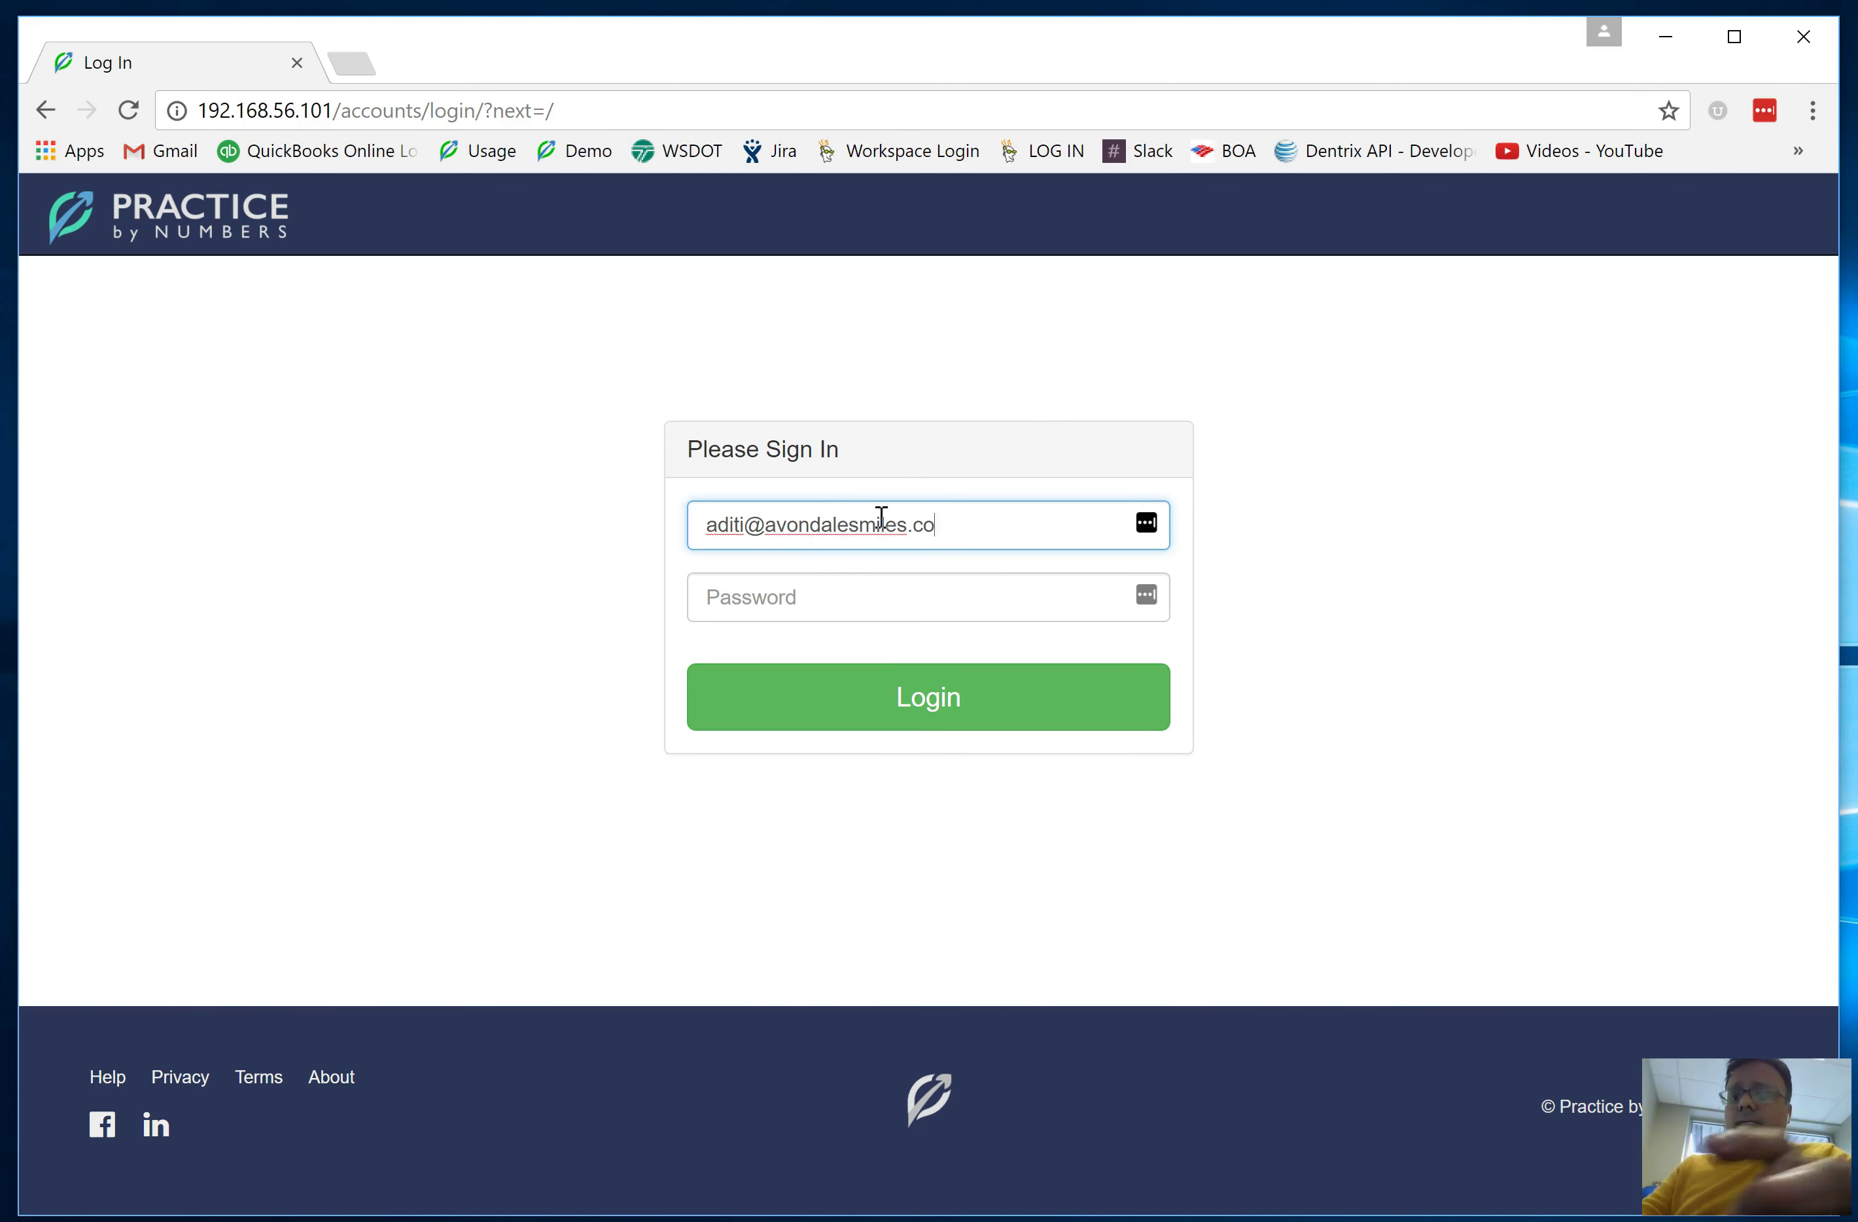
pyautogui.press('Tab')
pyautogui.write('•••••')
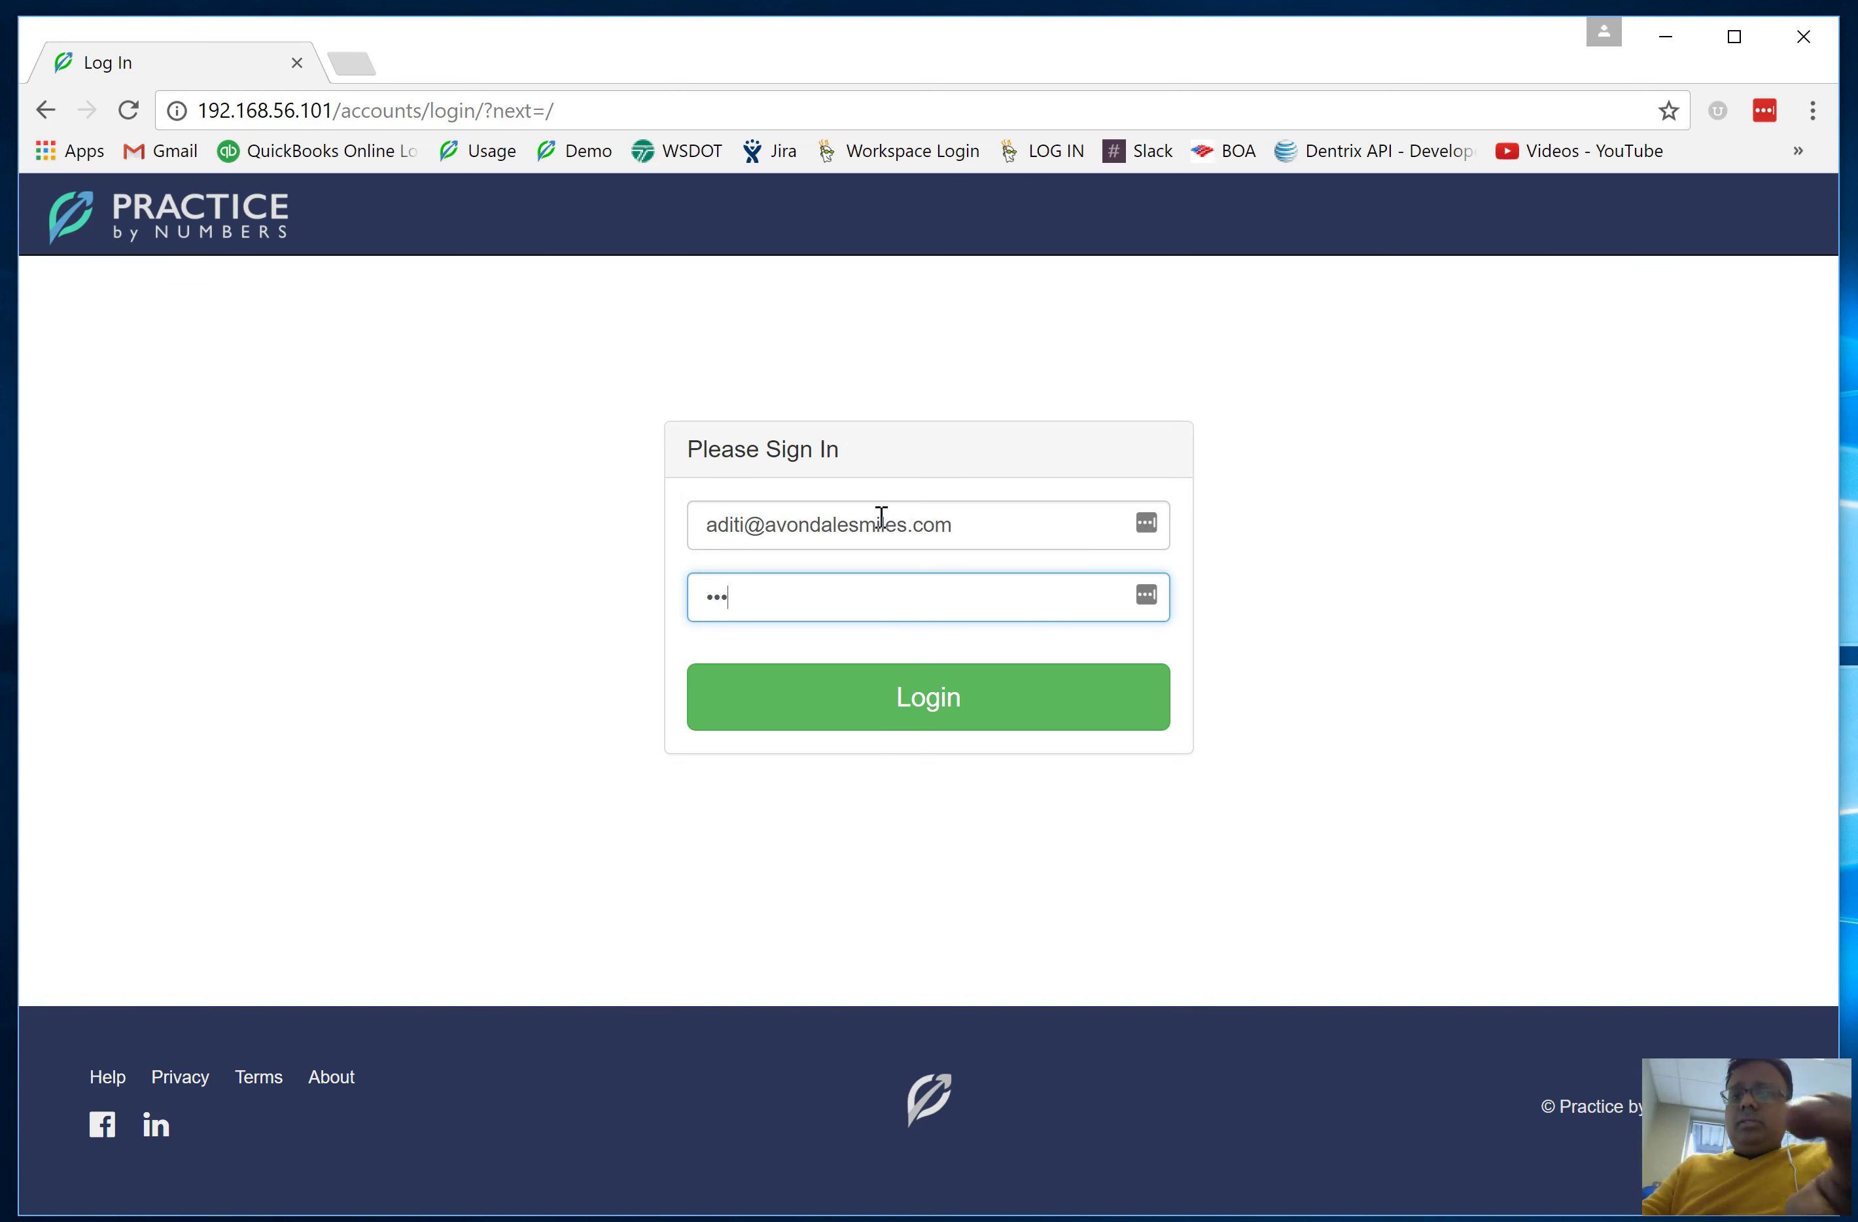
pyautogui.write('••••••')
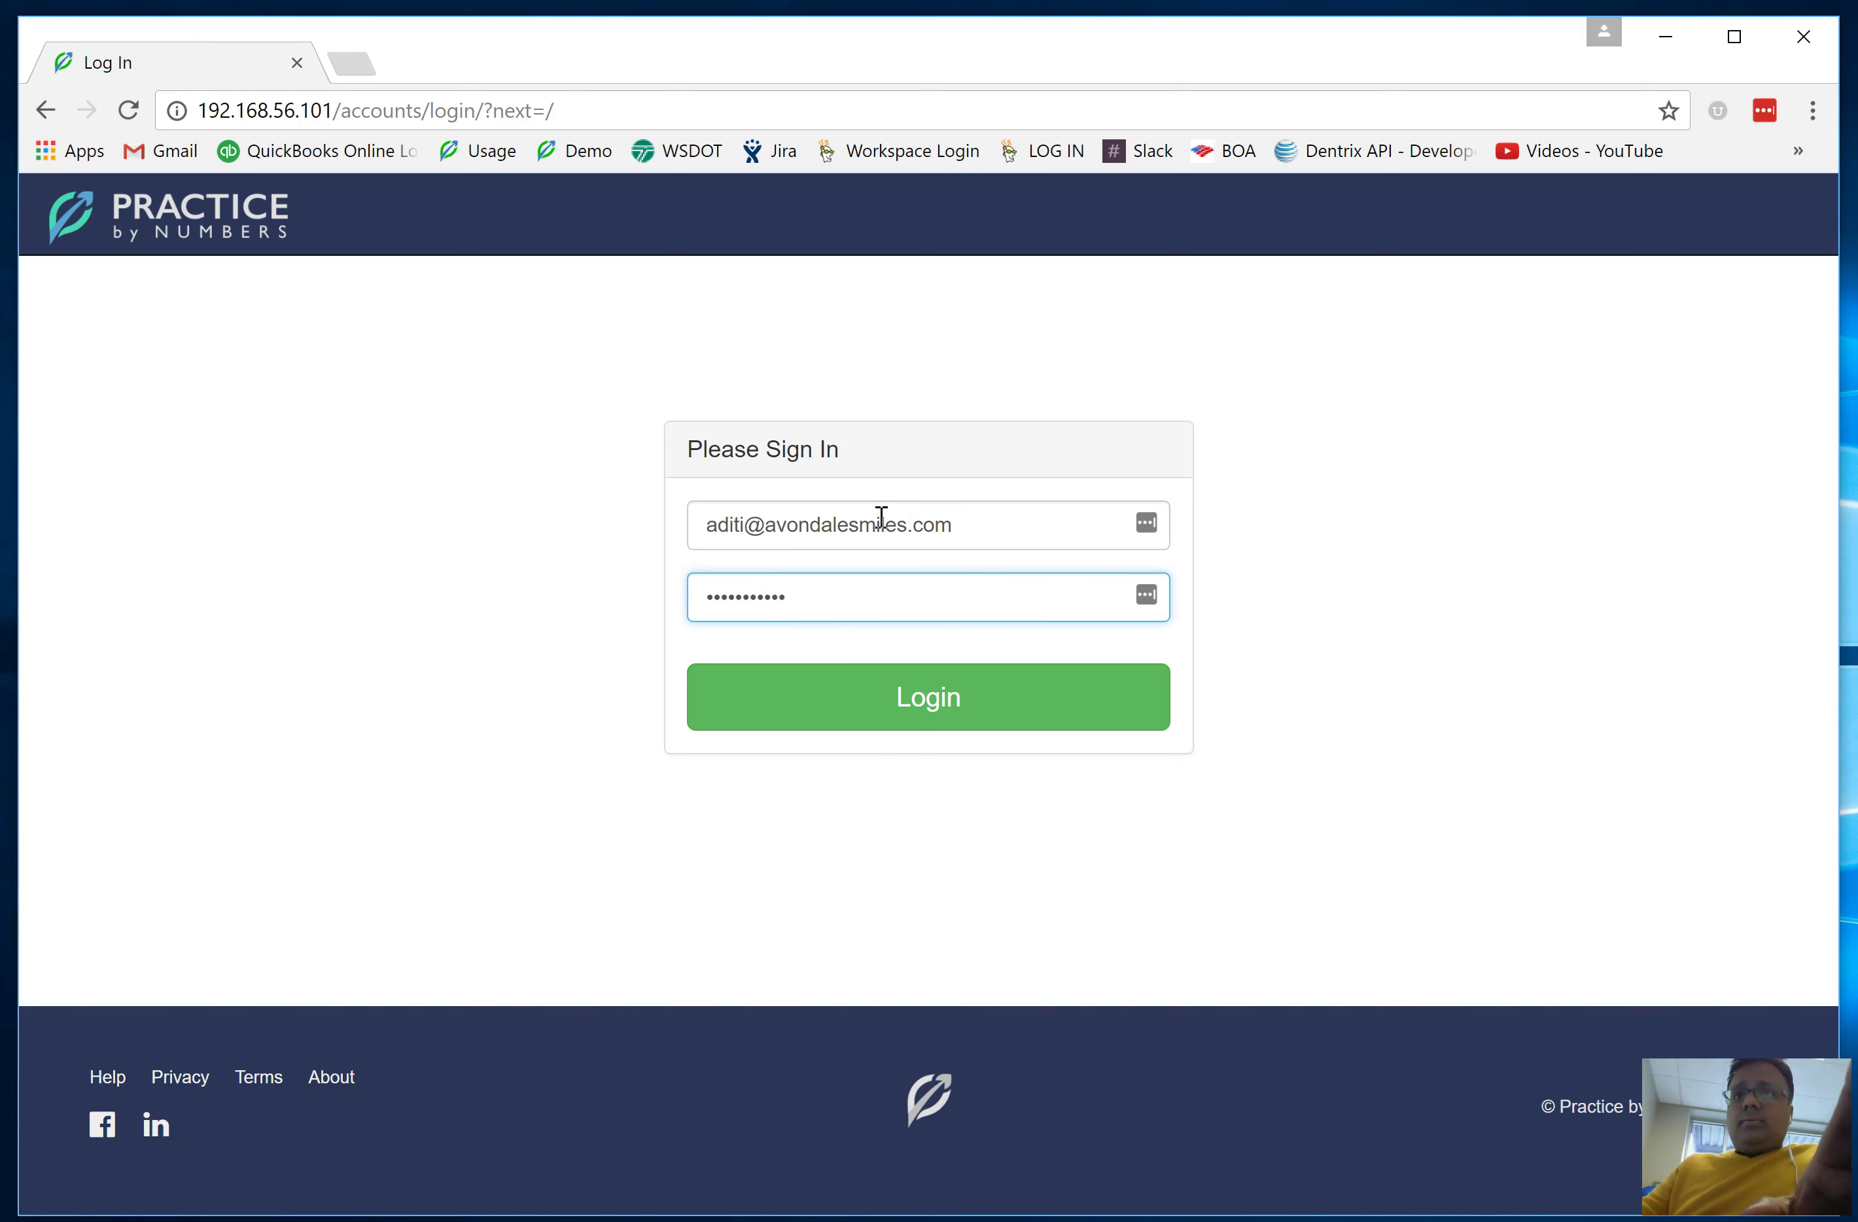
pyautogui.click(937, 718)
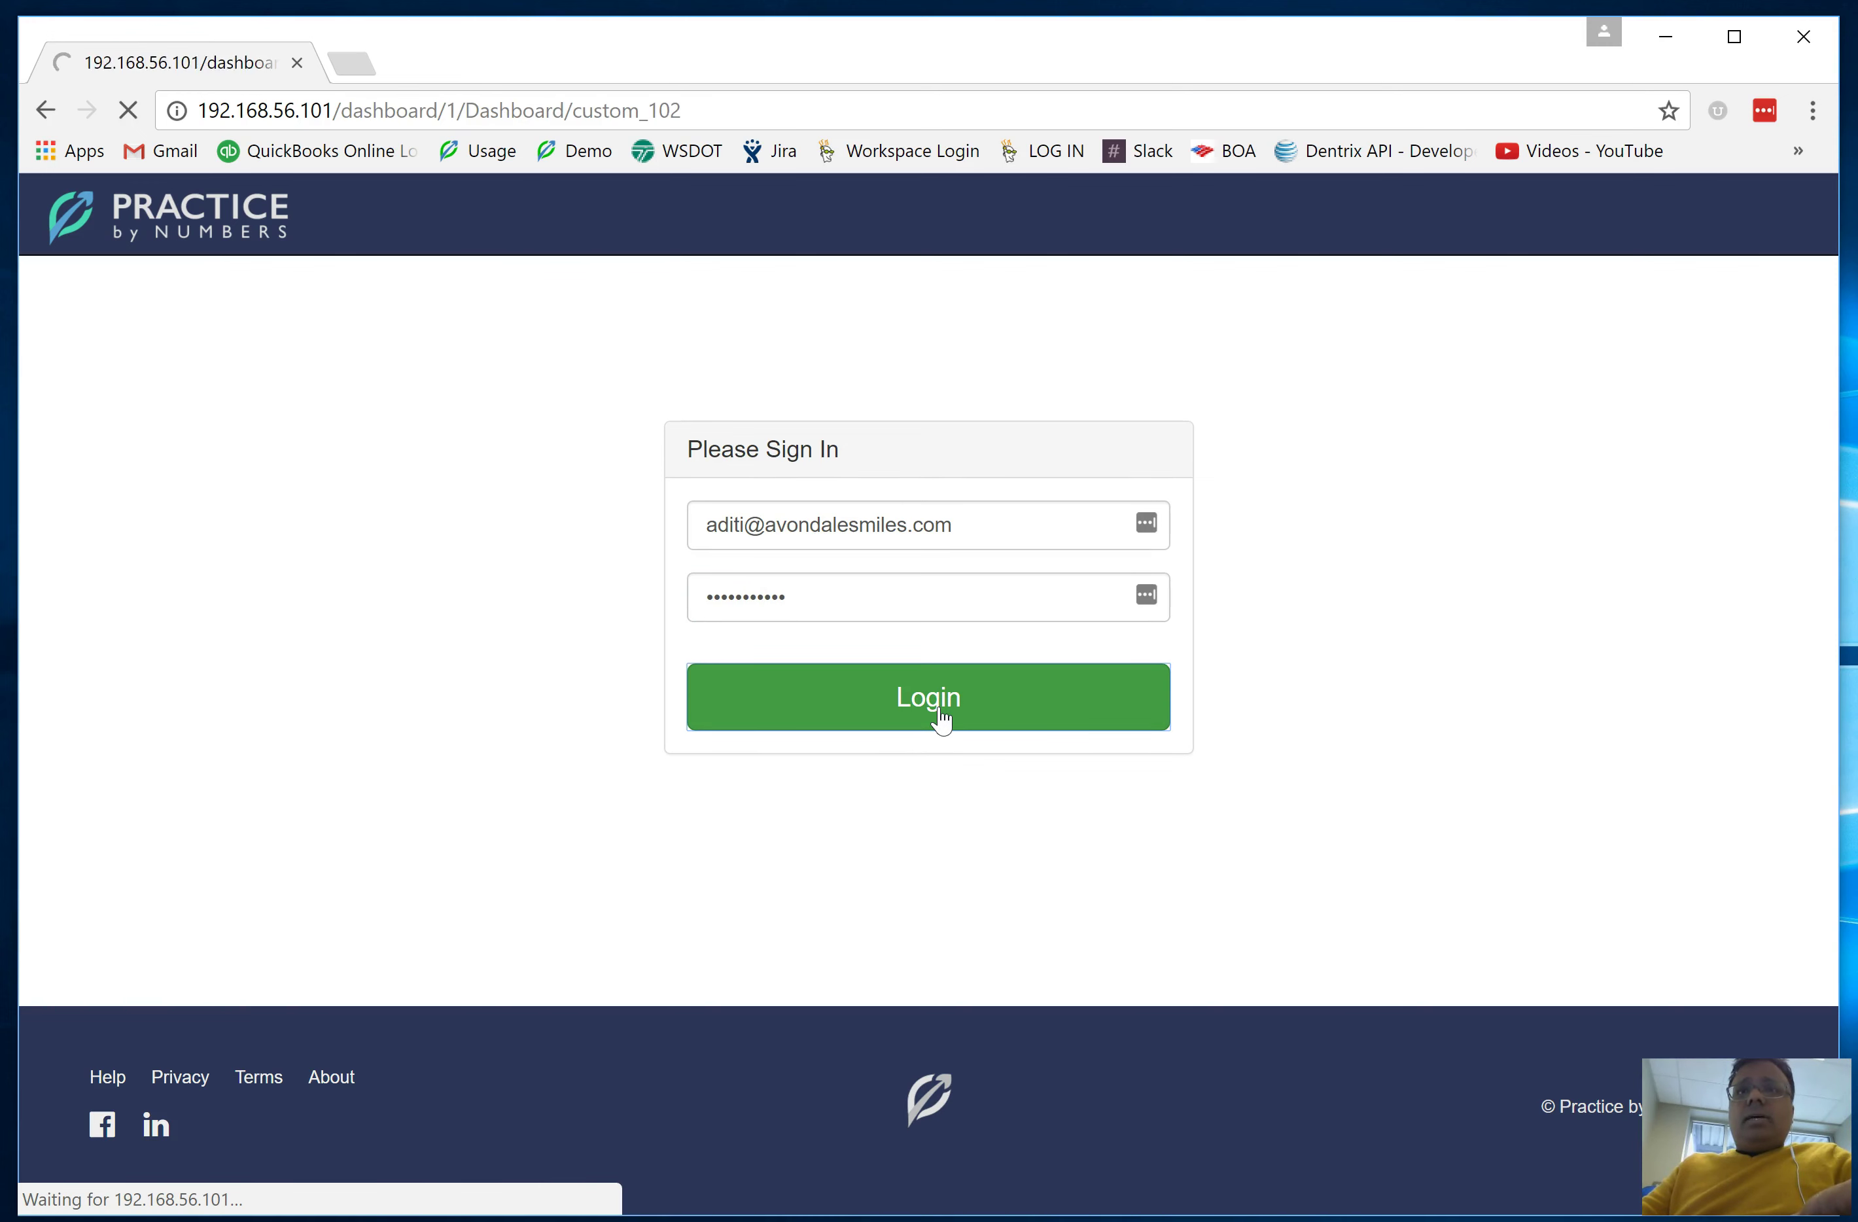
# View the restricted user's All Office dashboard and Task IQ section, dismissing the password-saving prompt
pyautogui.click(792, 638)
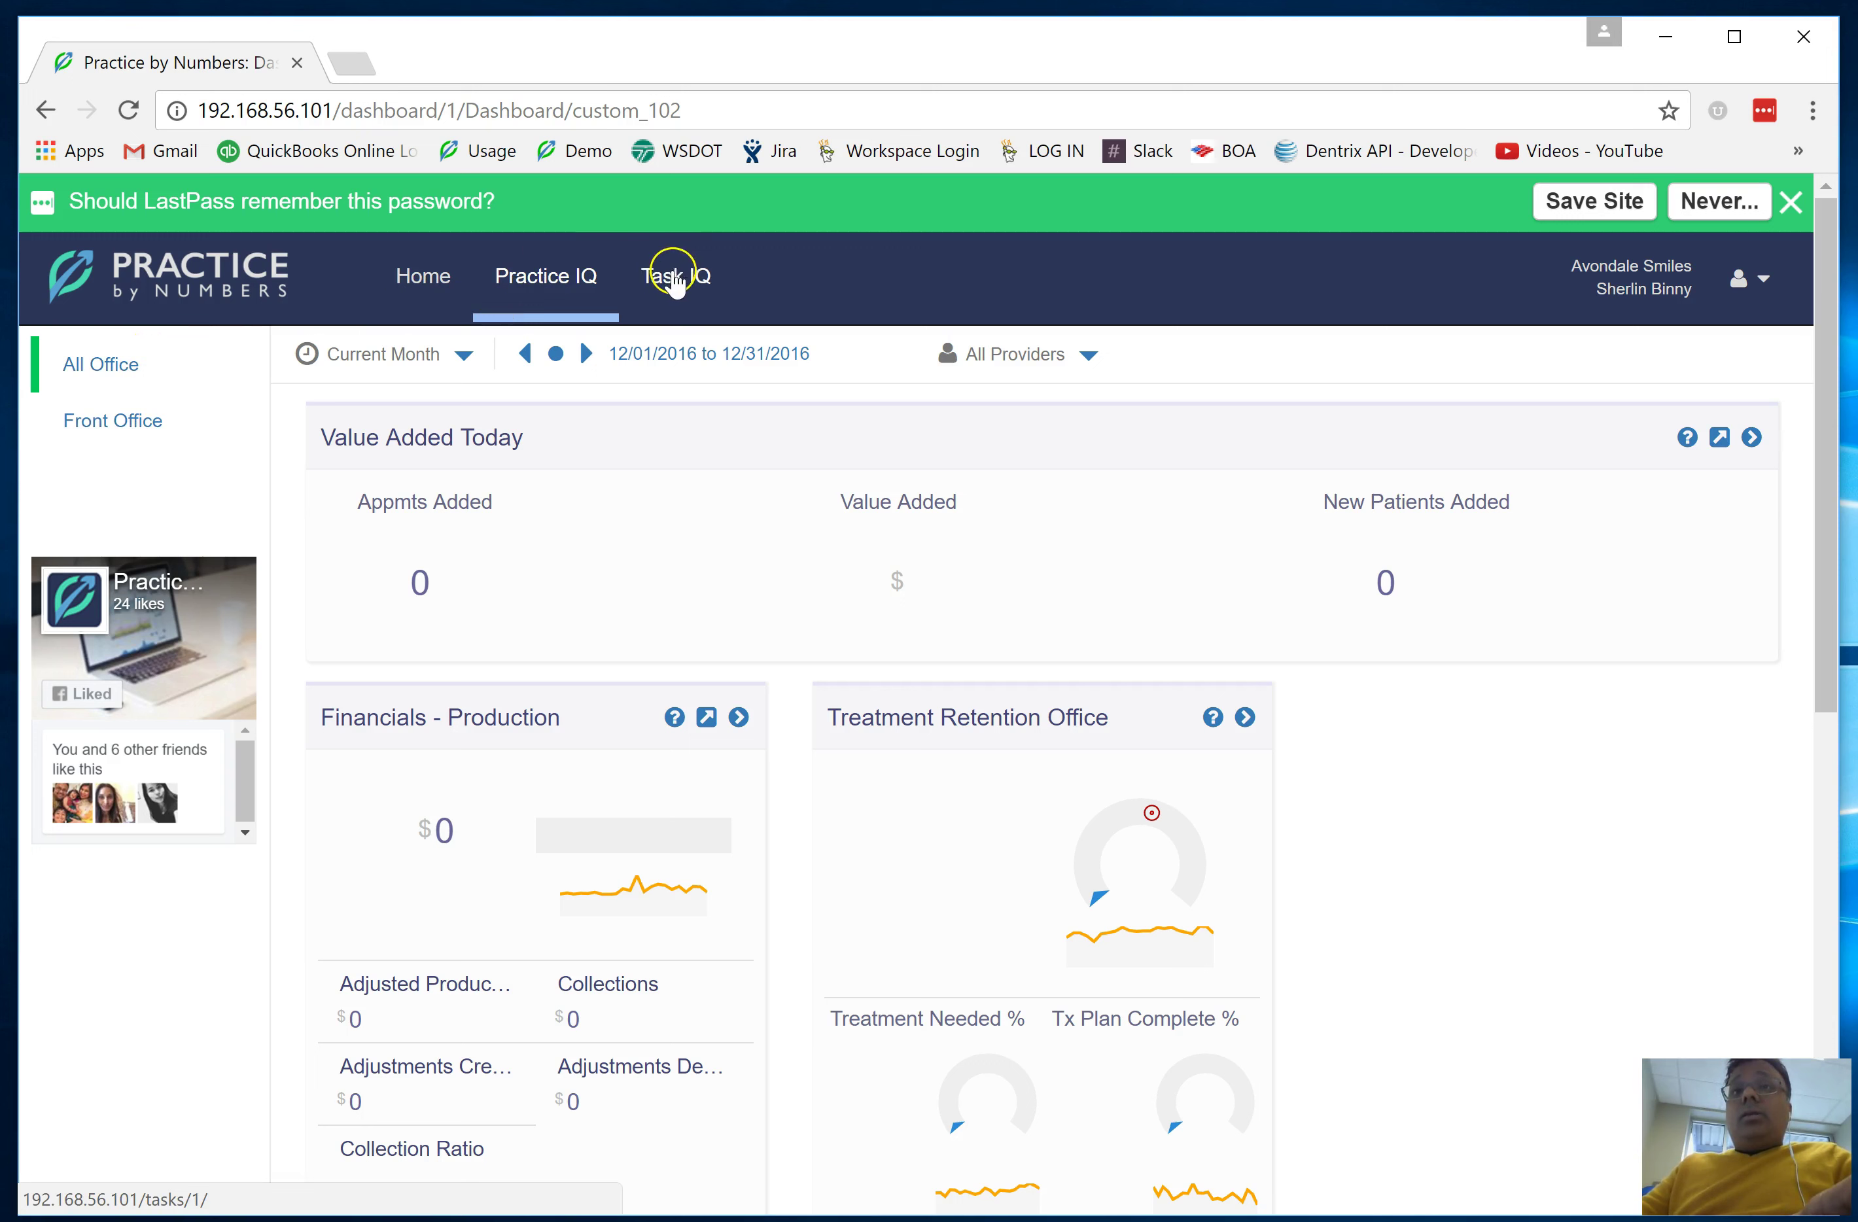
pyautogui.click(667, 294)
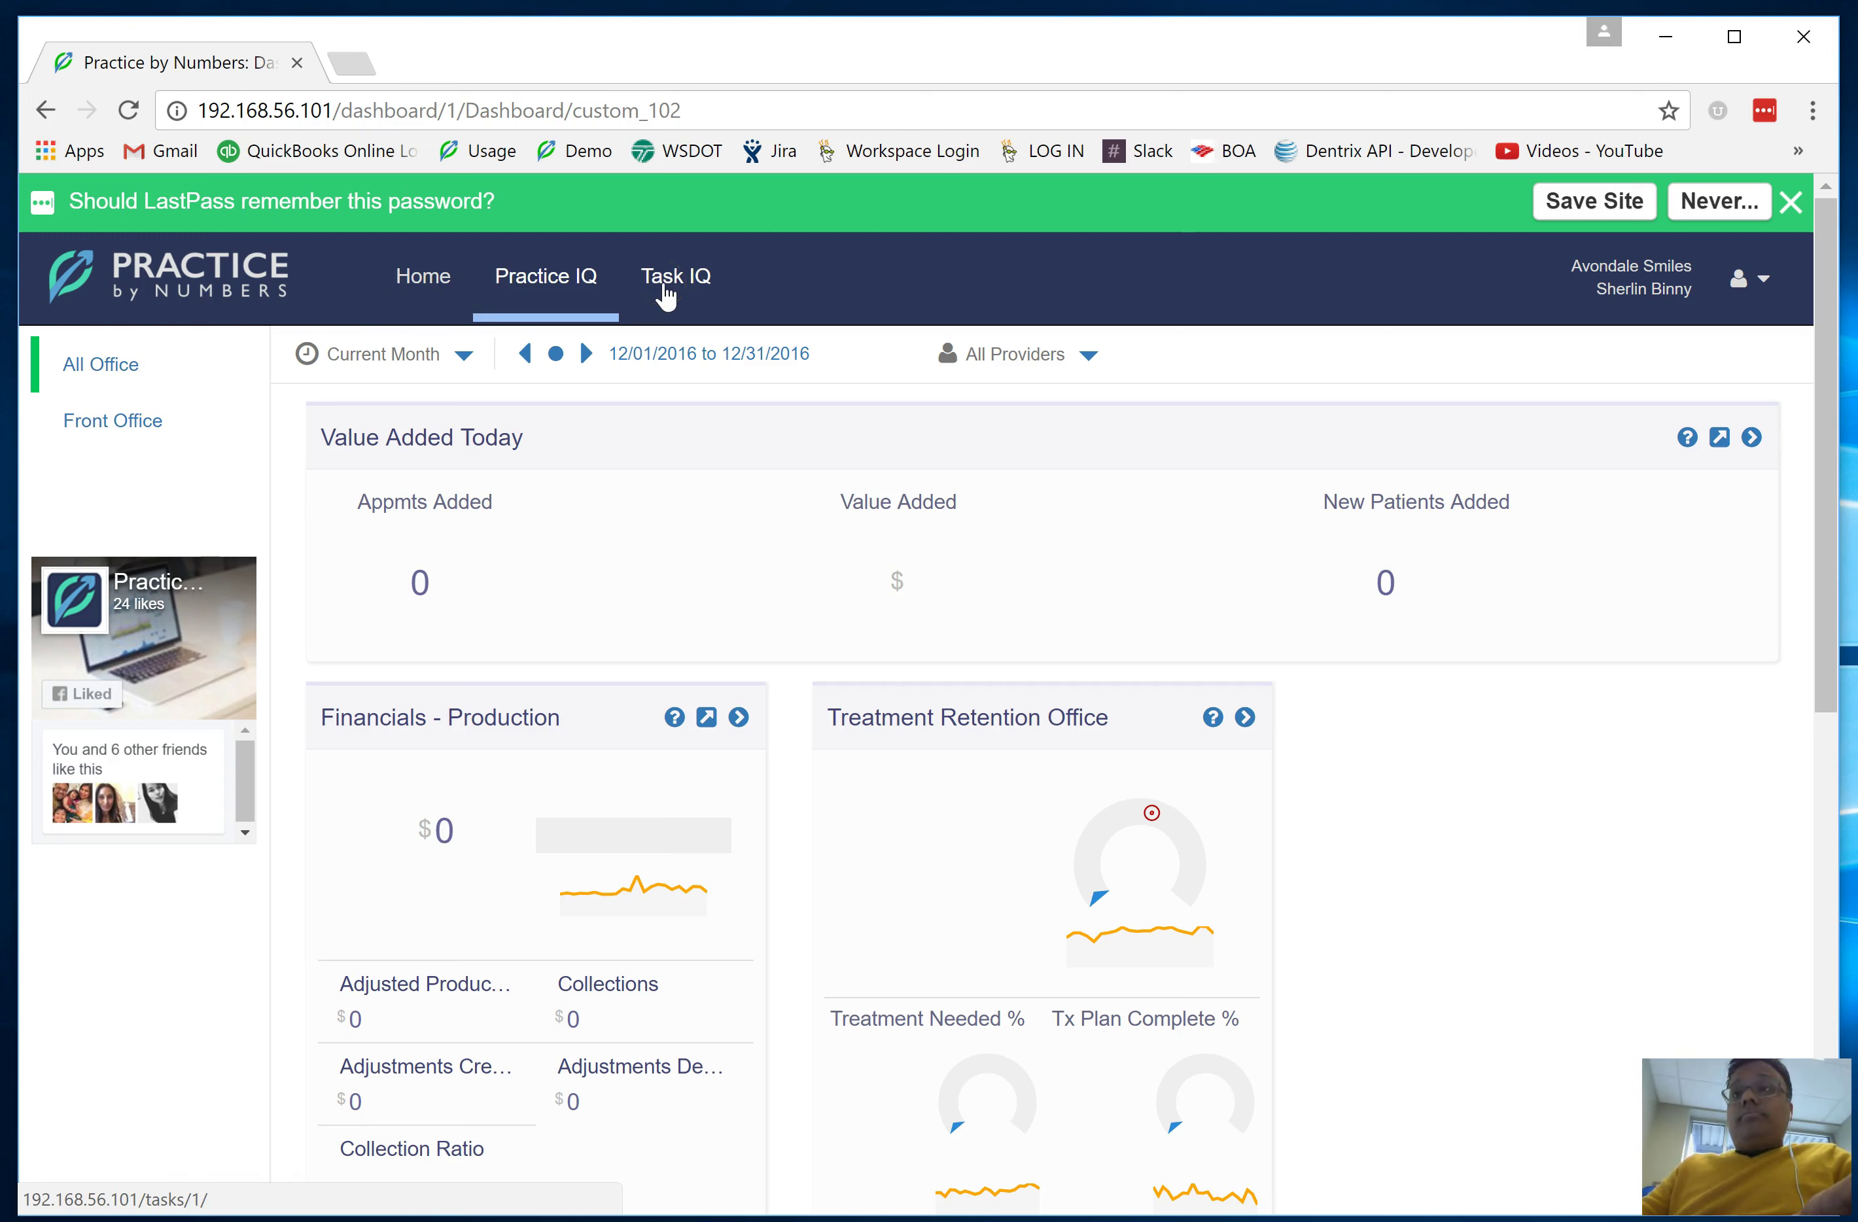
pyautogui.click(1788, 201)
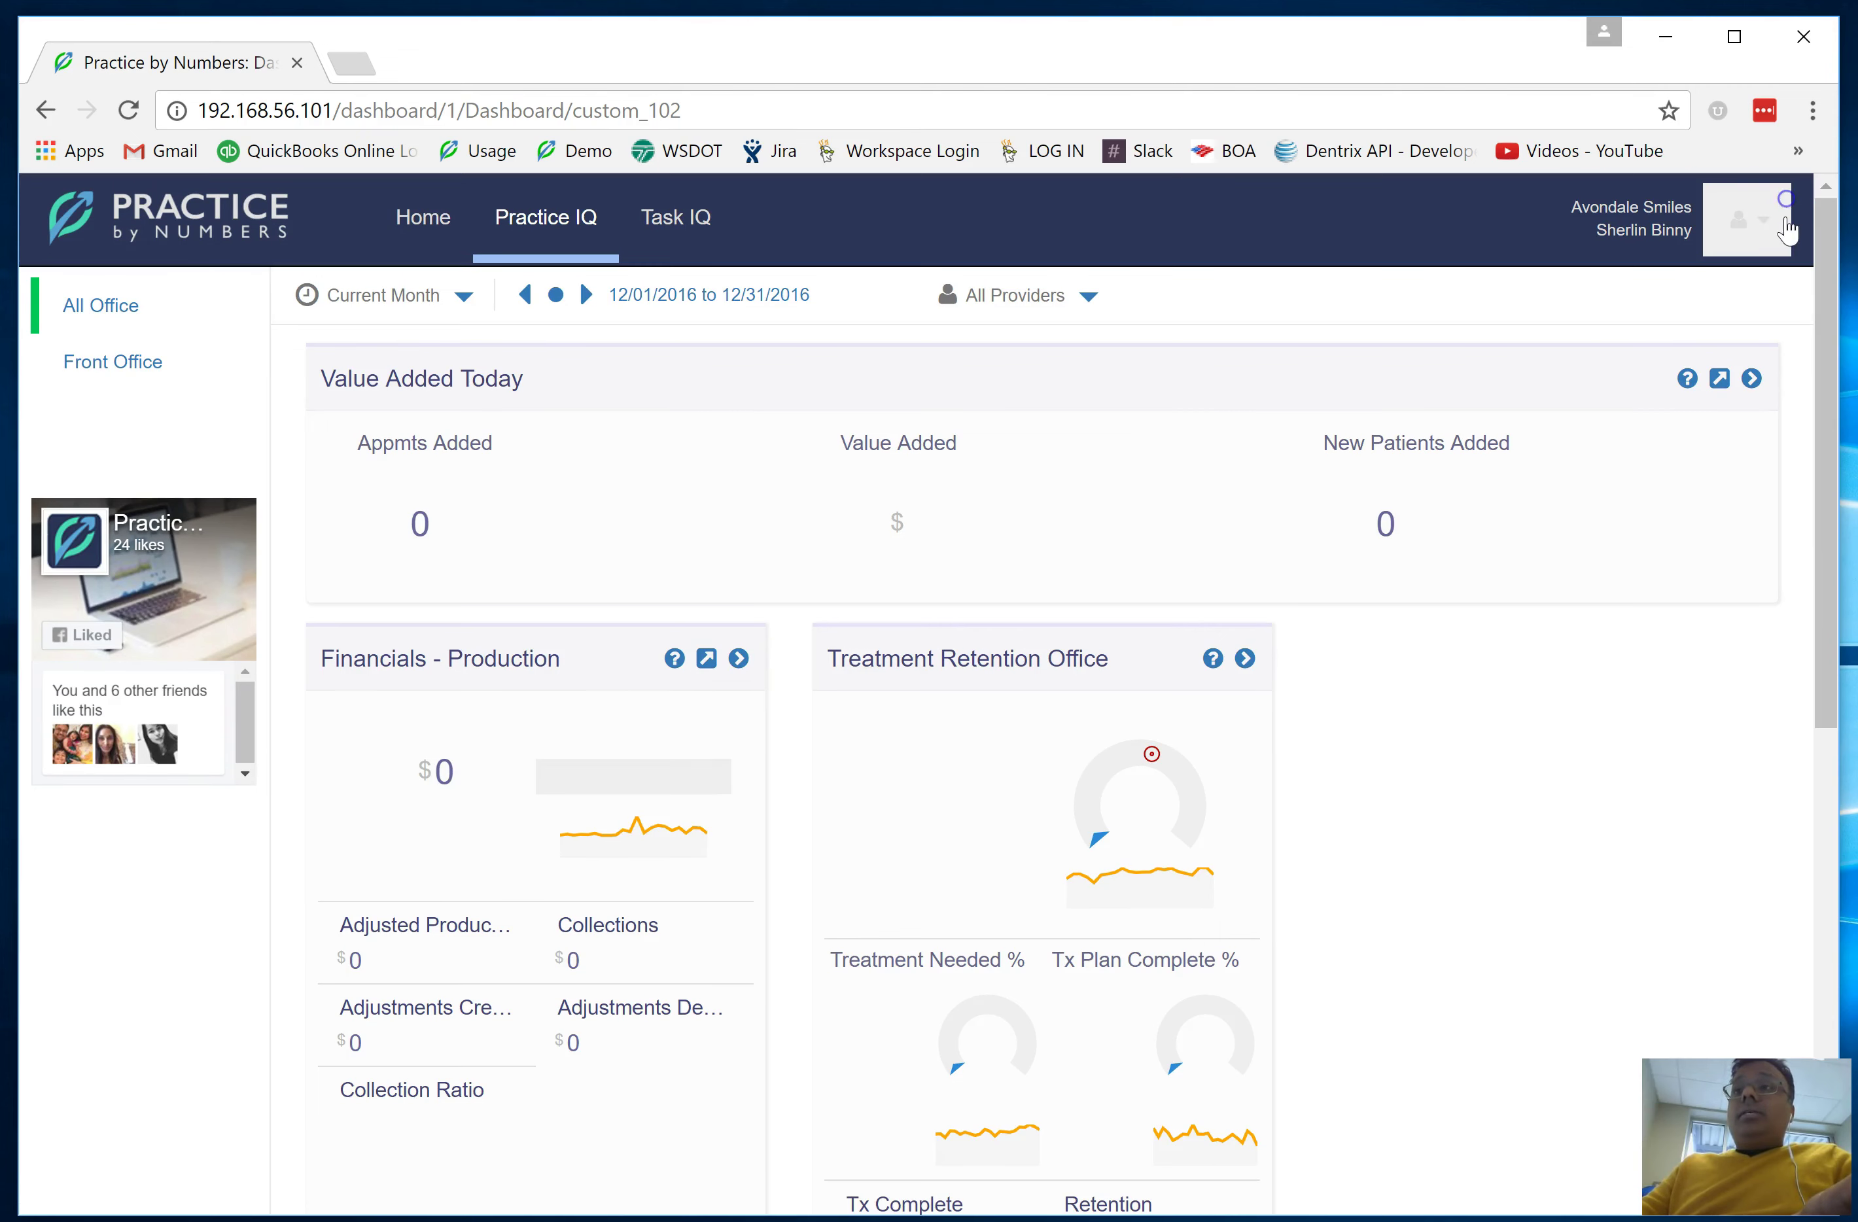